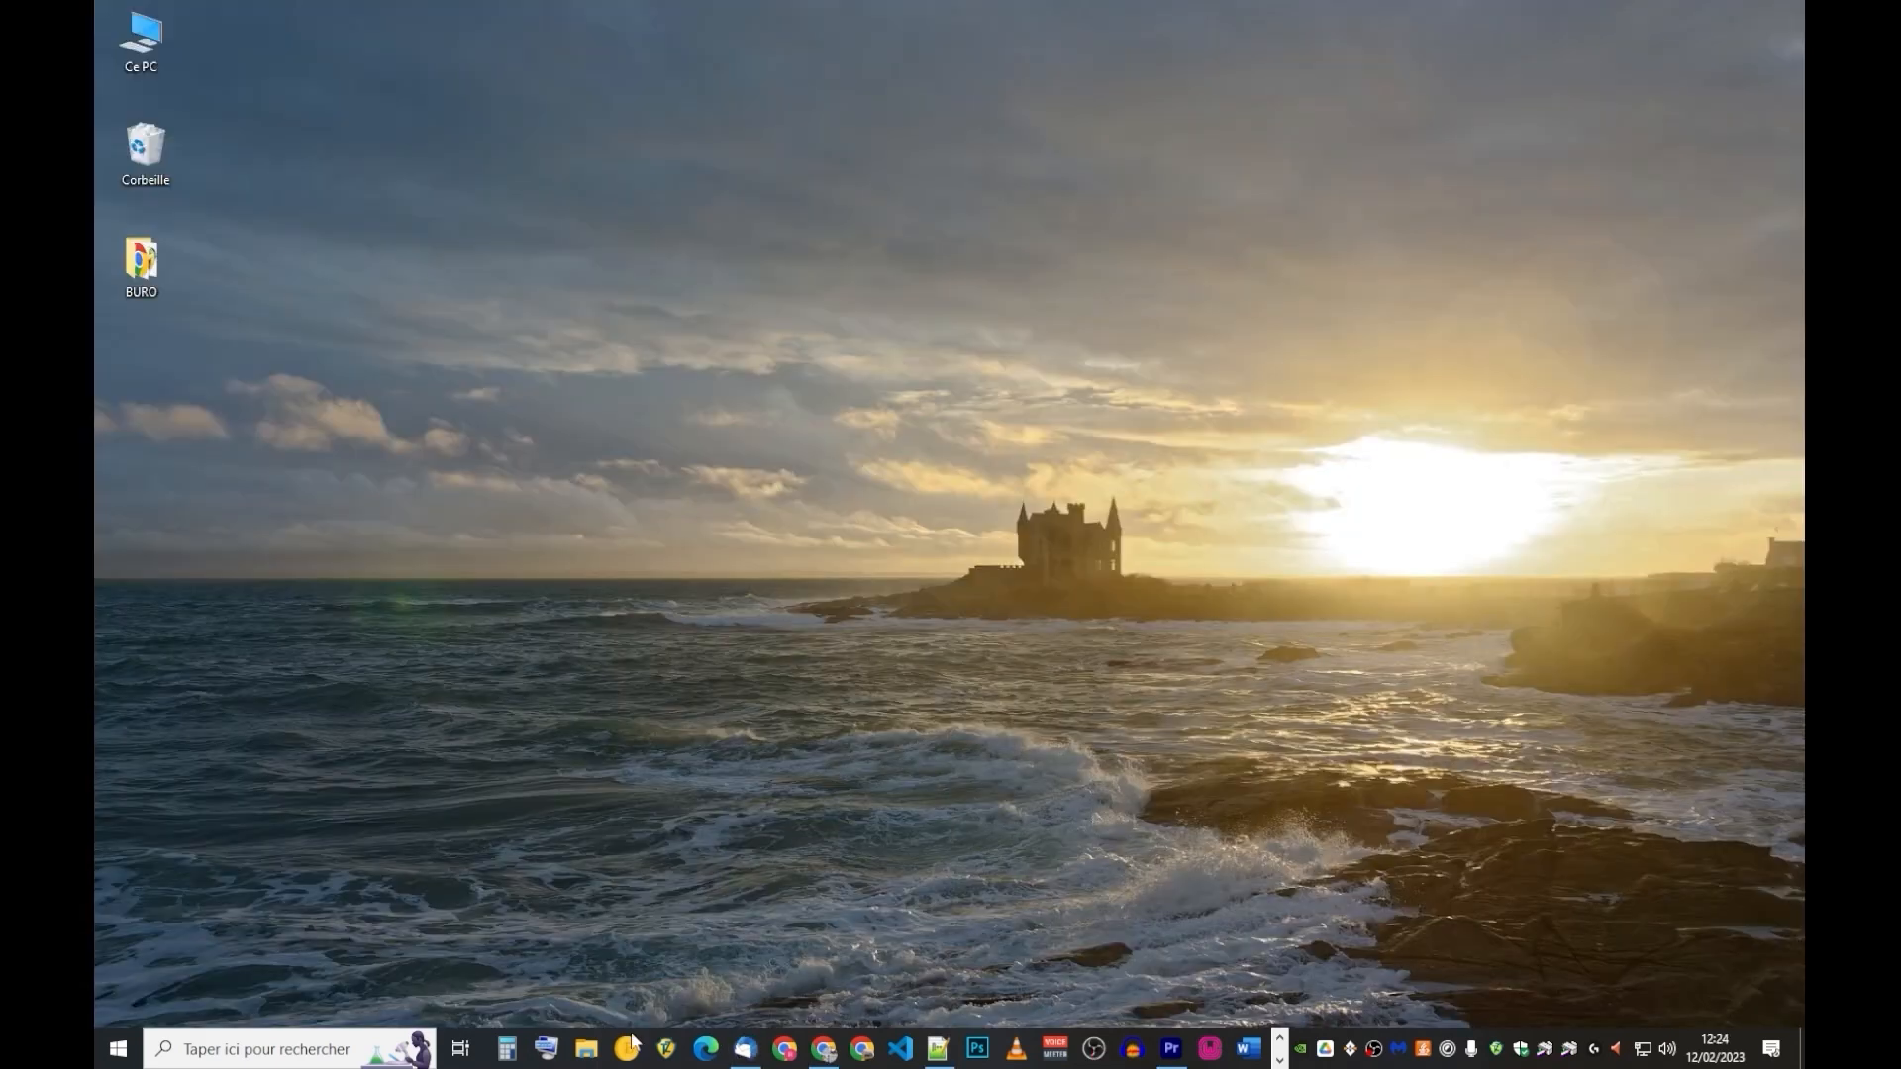
Step: Find the OVHcloud website through a Google search for "ovh" and open the customer account
click(824, 1049)
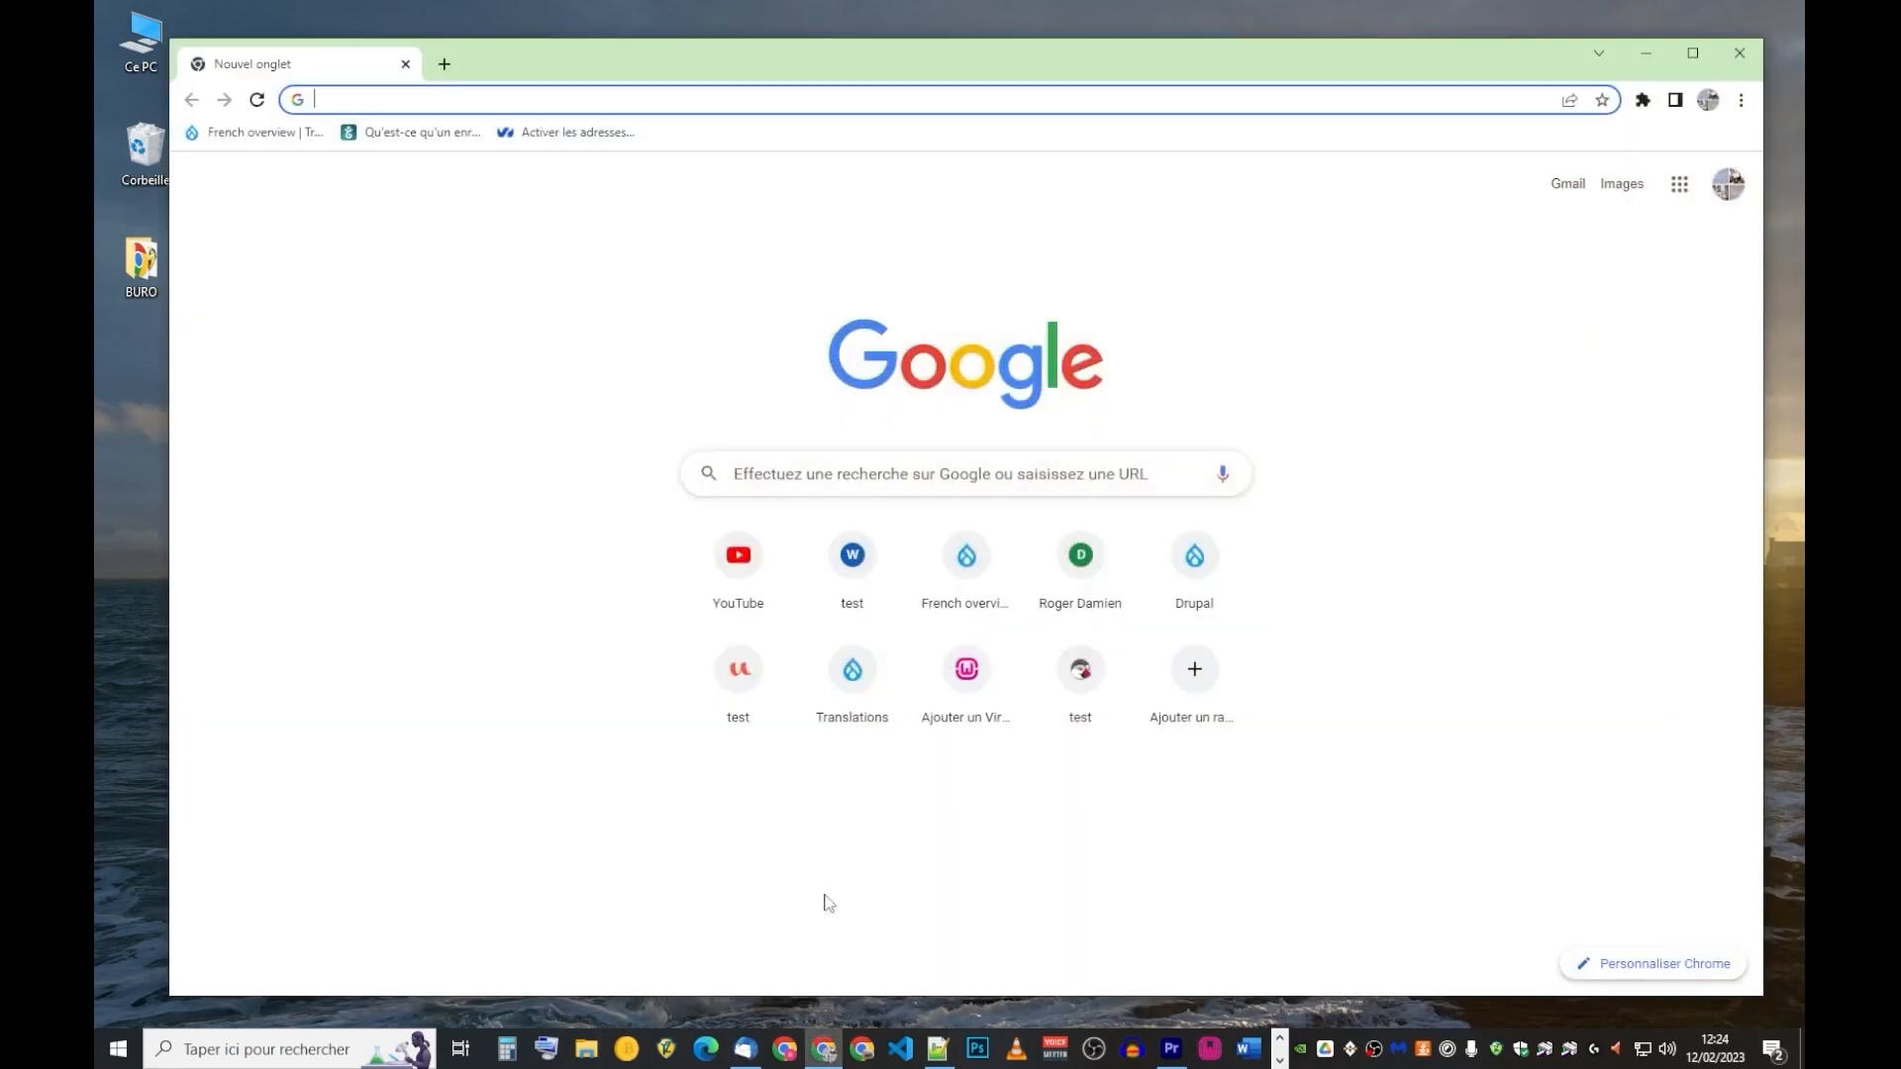
click(926, 476)
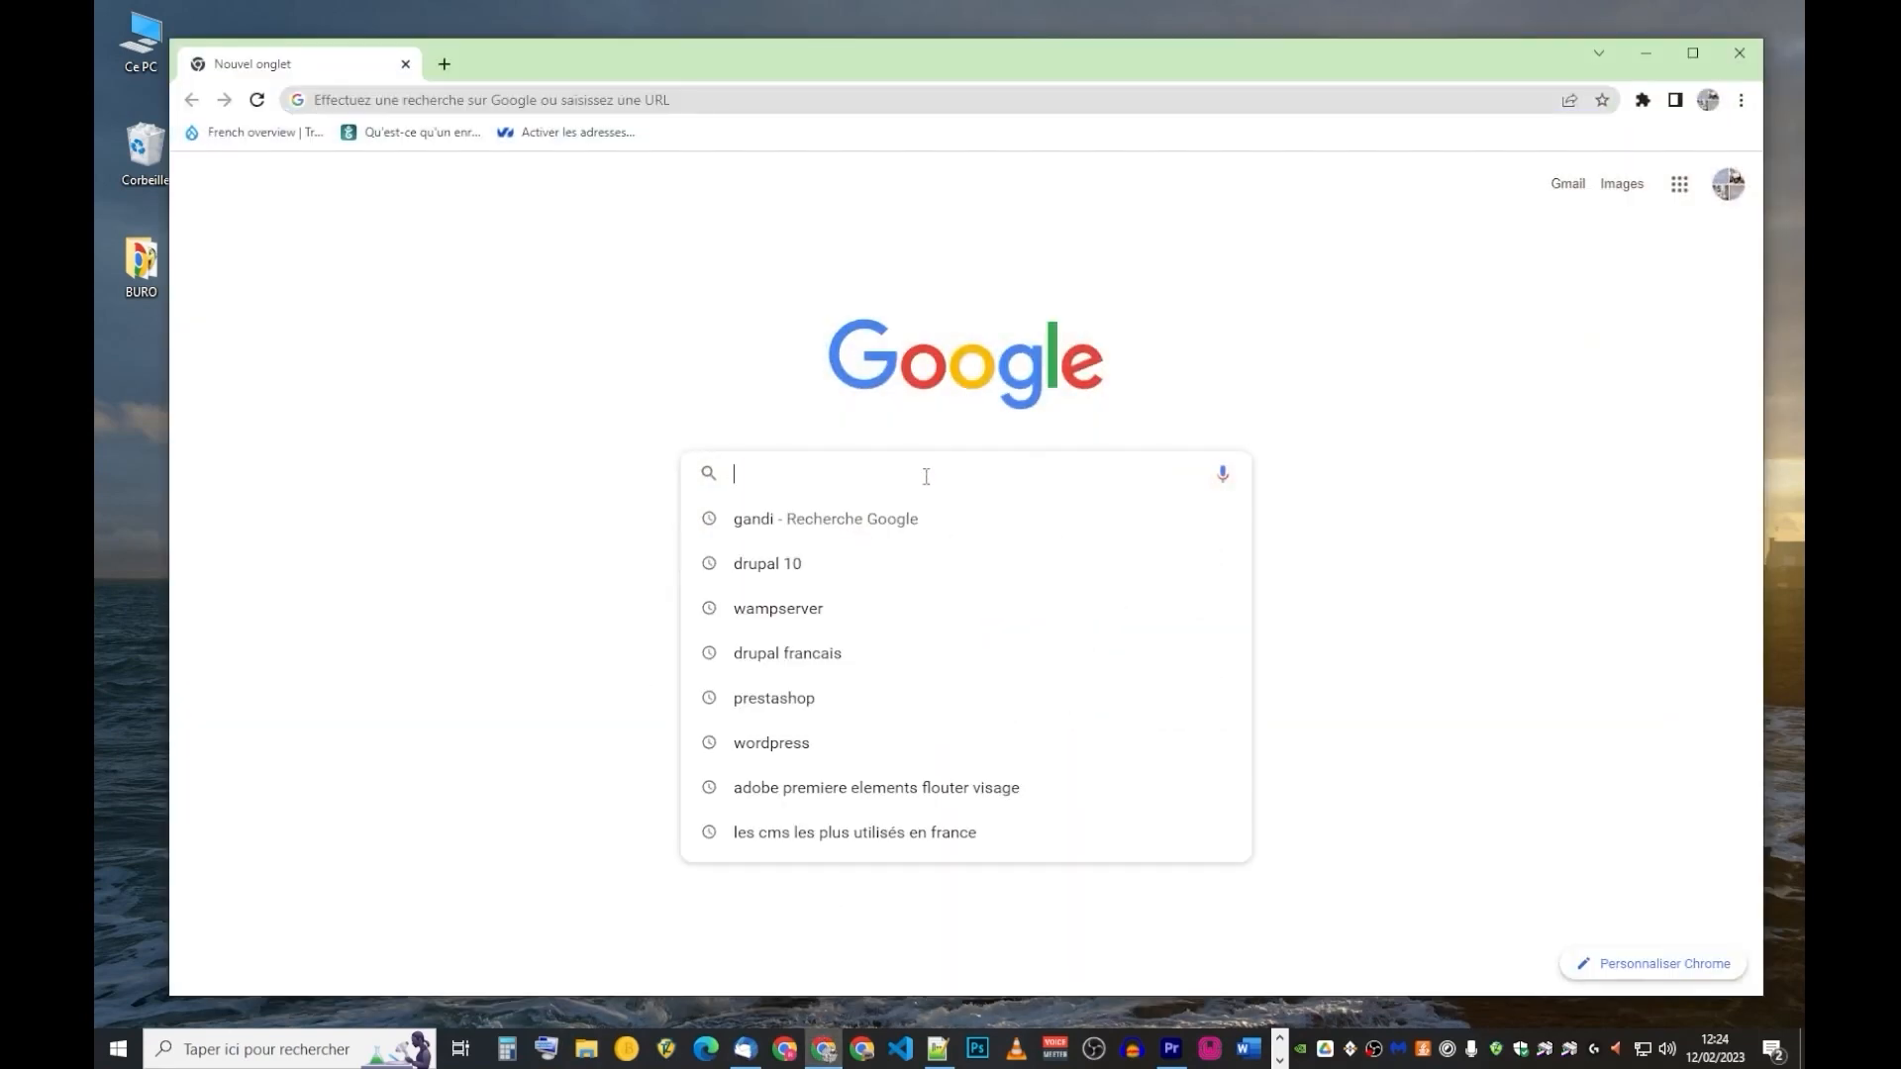
text(ovh)
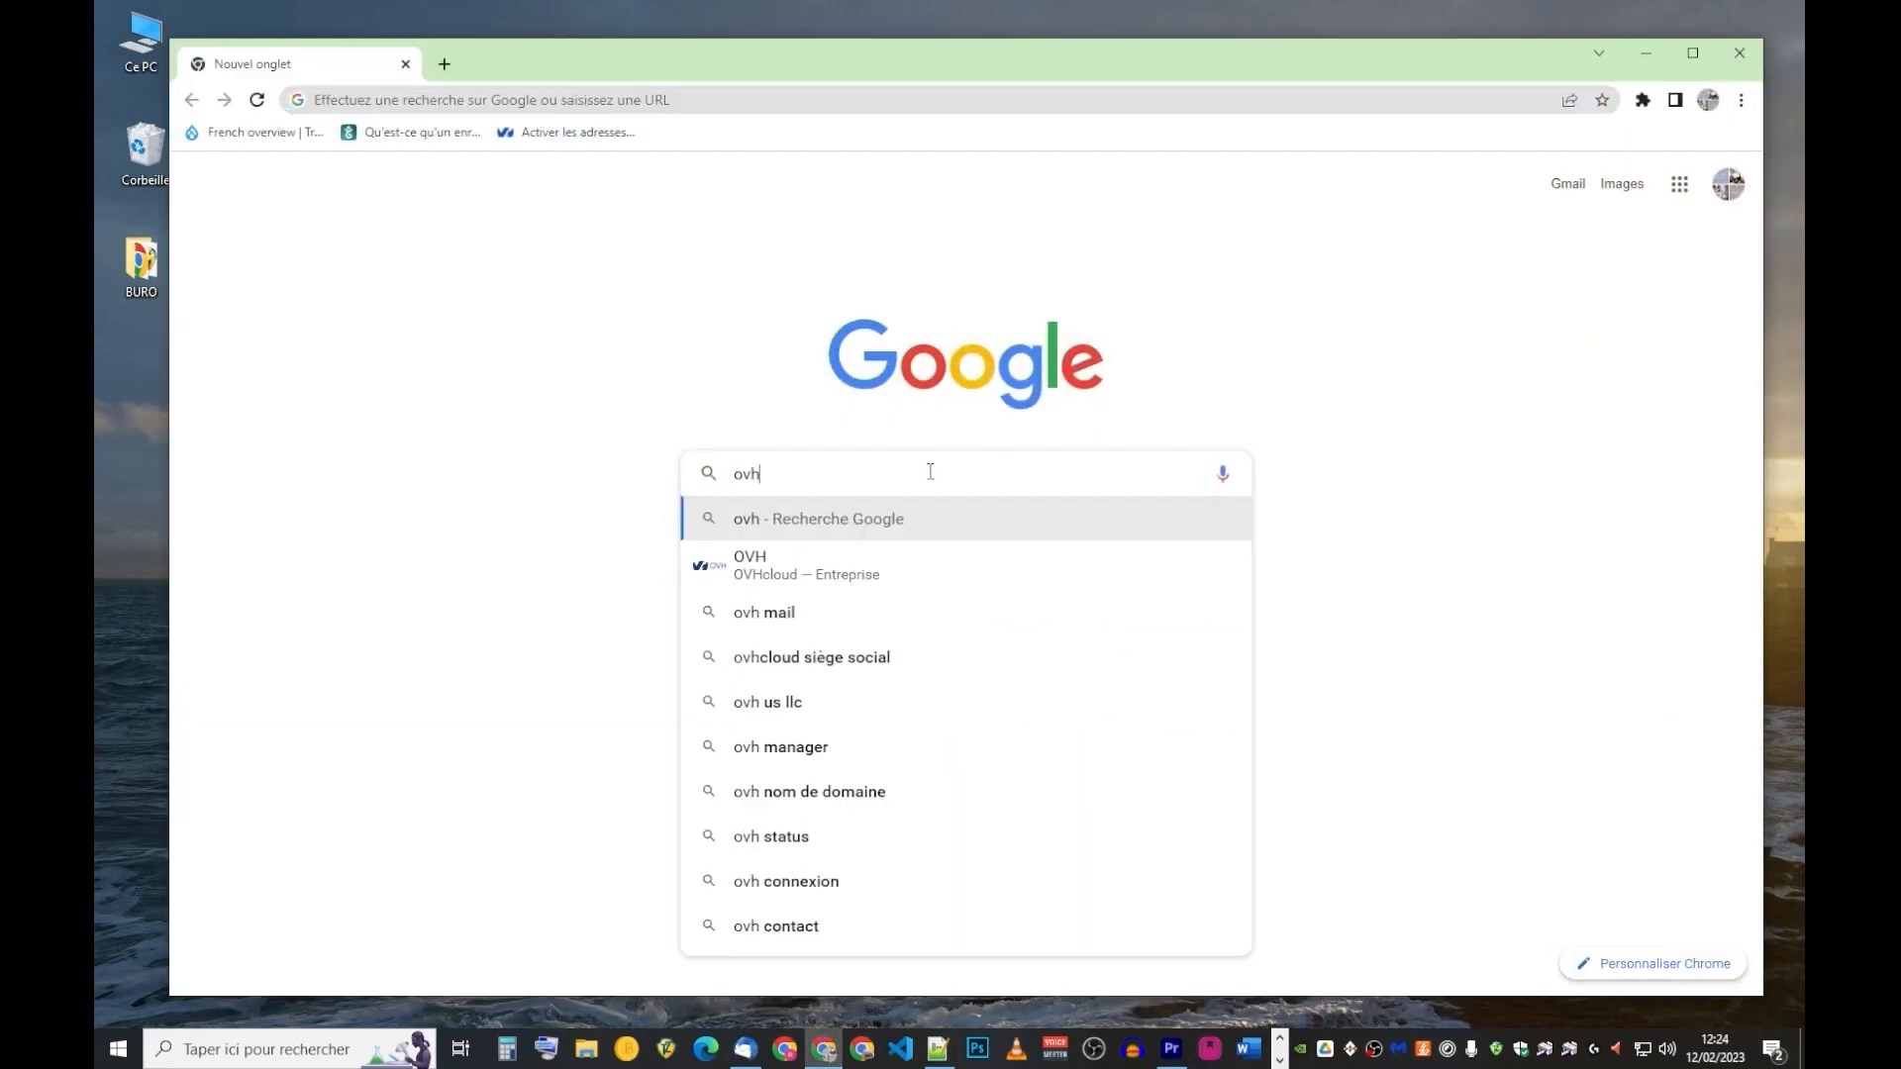
key(Return)
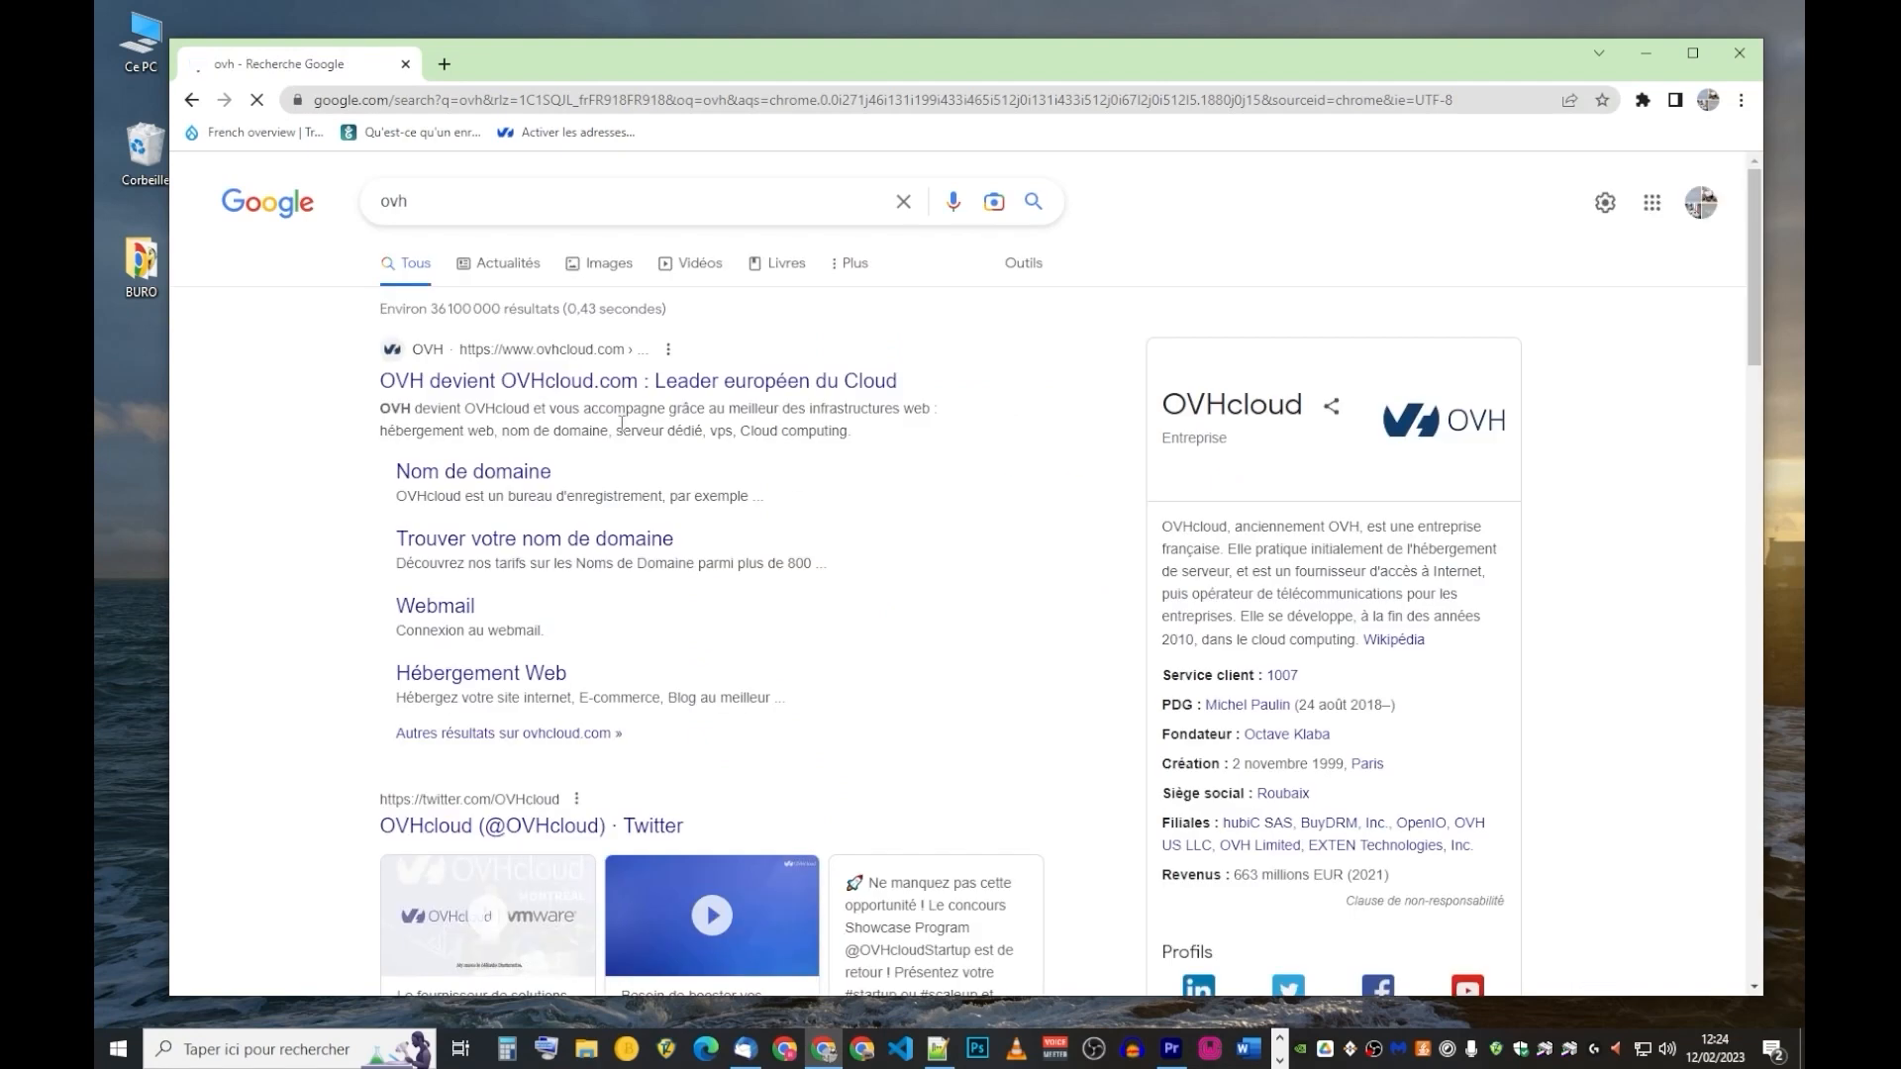
click(621, 386)
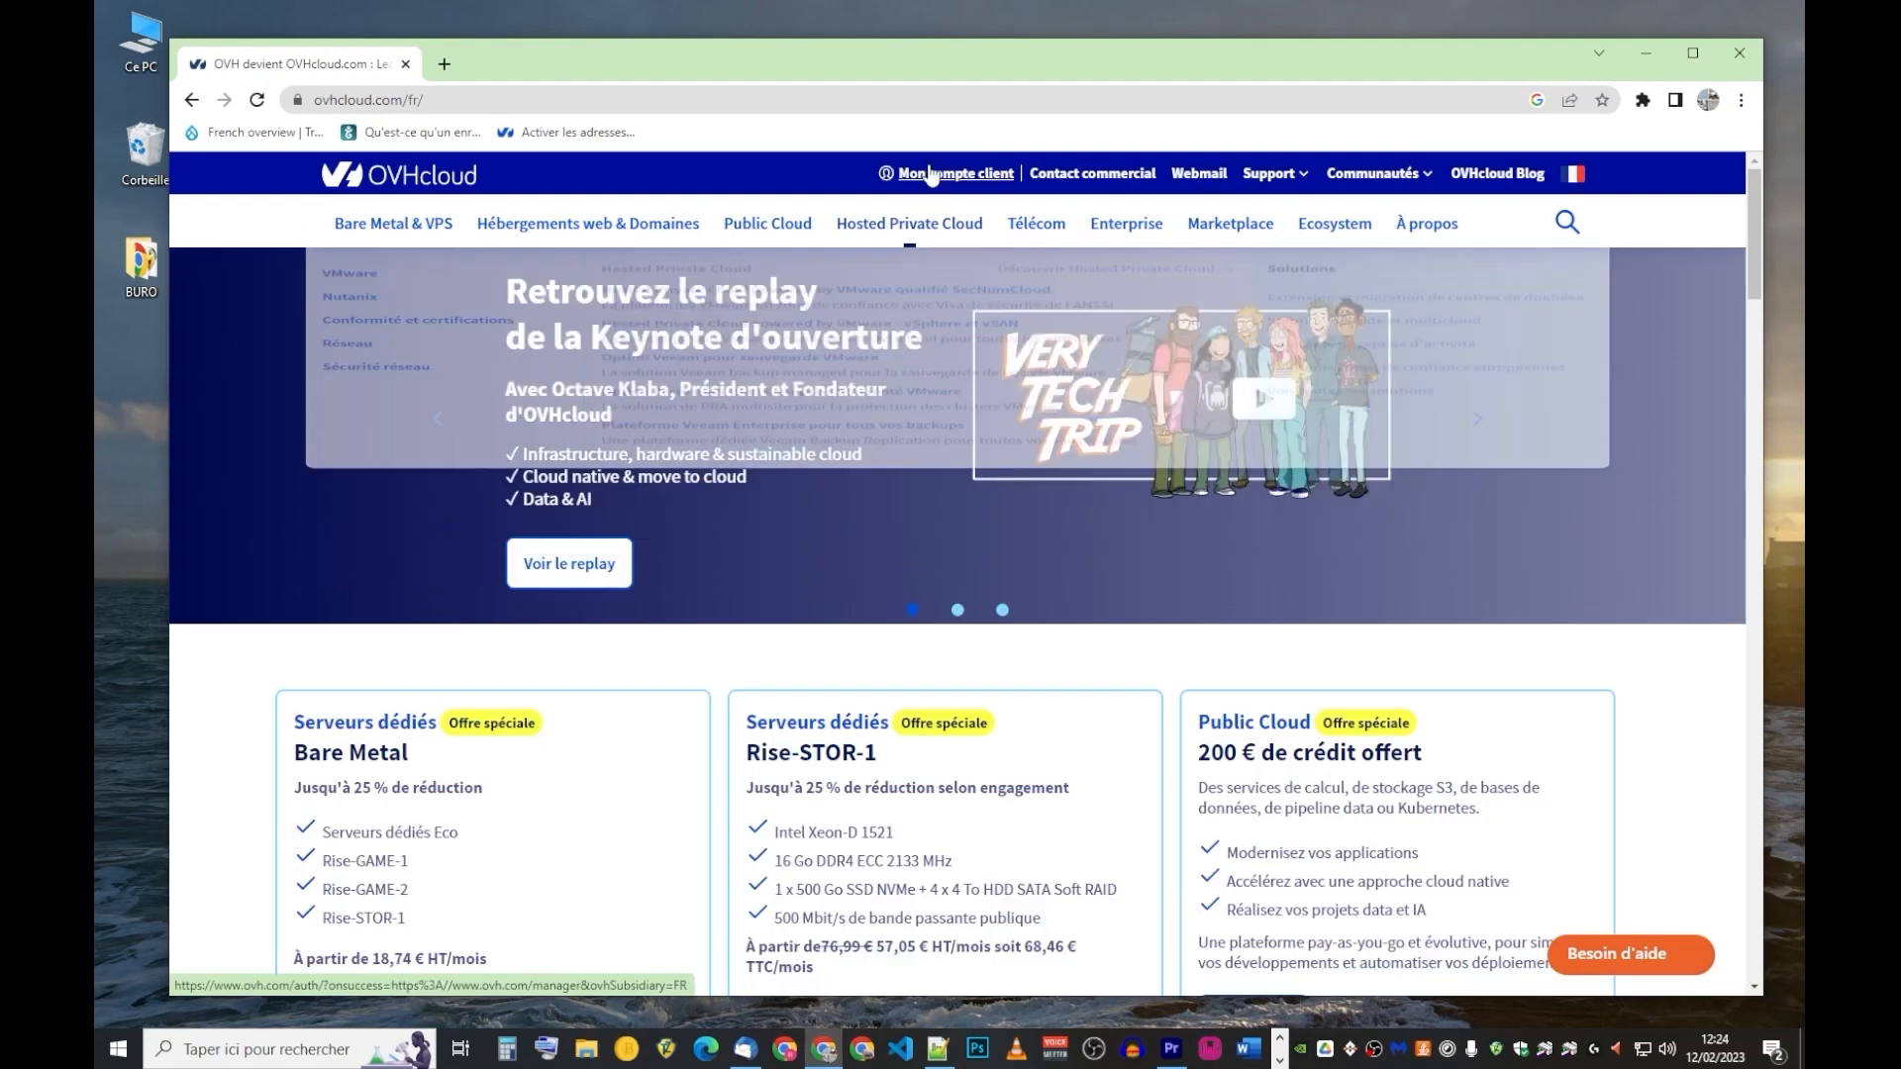
click(937, 175)
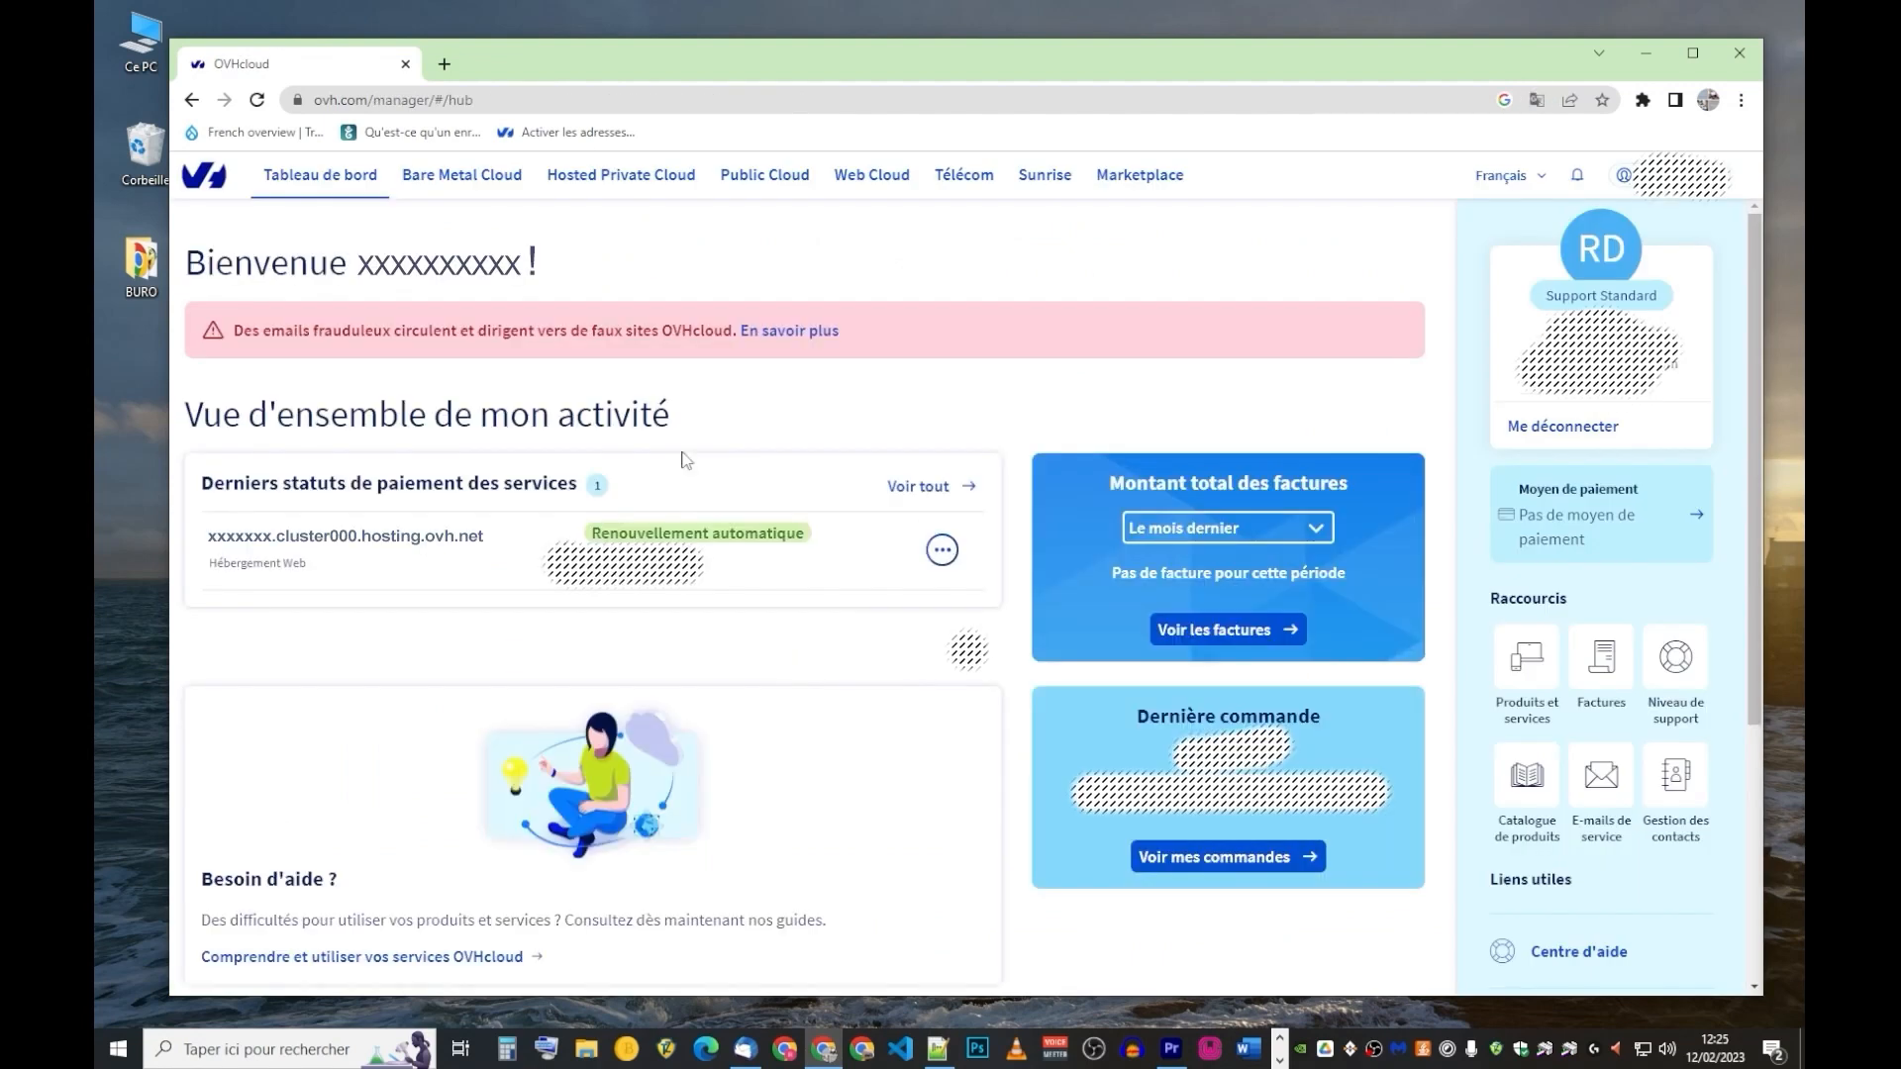
Step: Add the existing external domain mon-nom-de-domaine.com with its www subdomain to the web hosting, using root folder mon-nom-de-domaine.com
scroll(683, 457, down, 3)
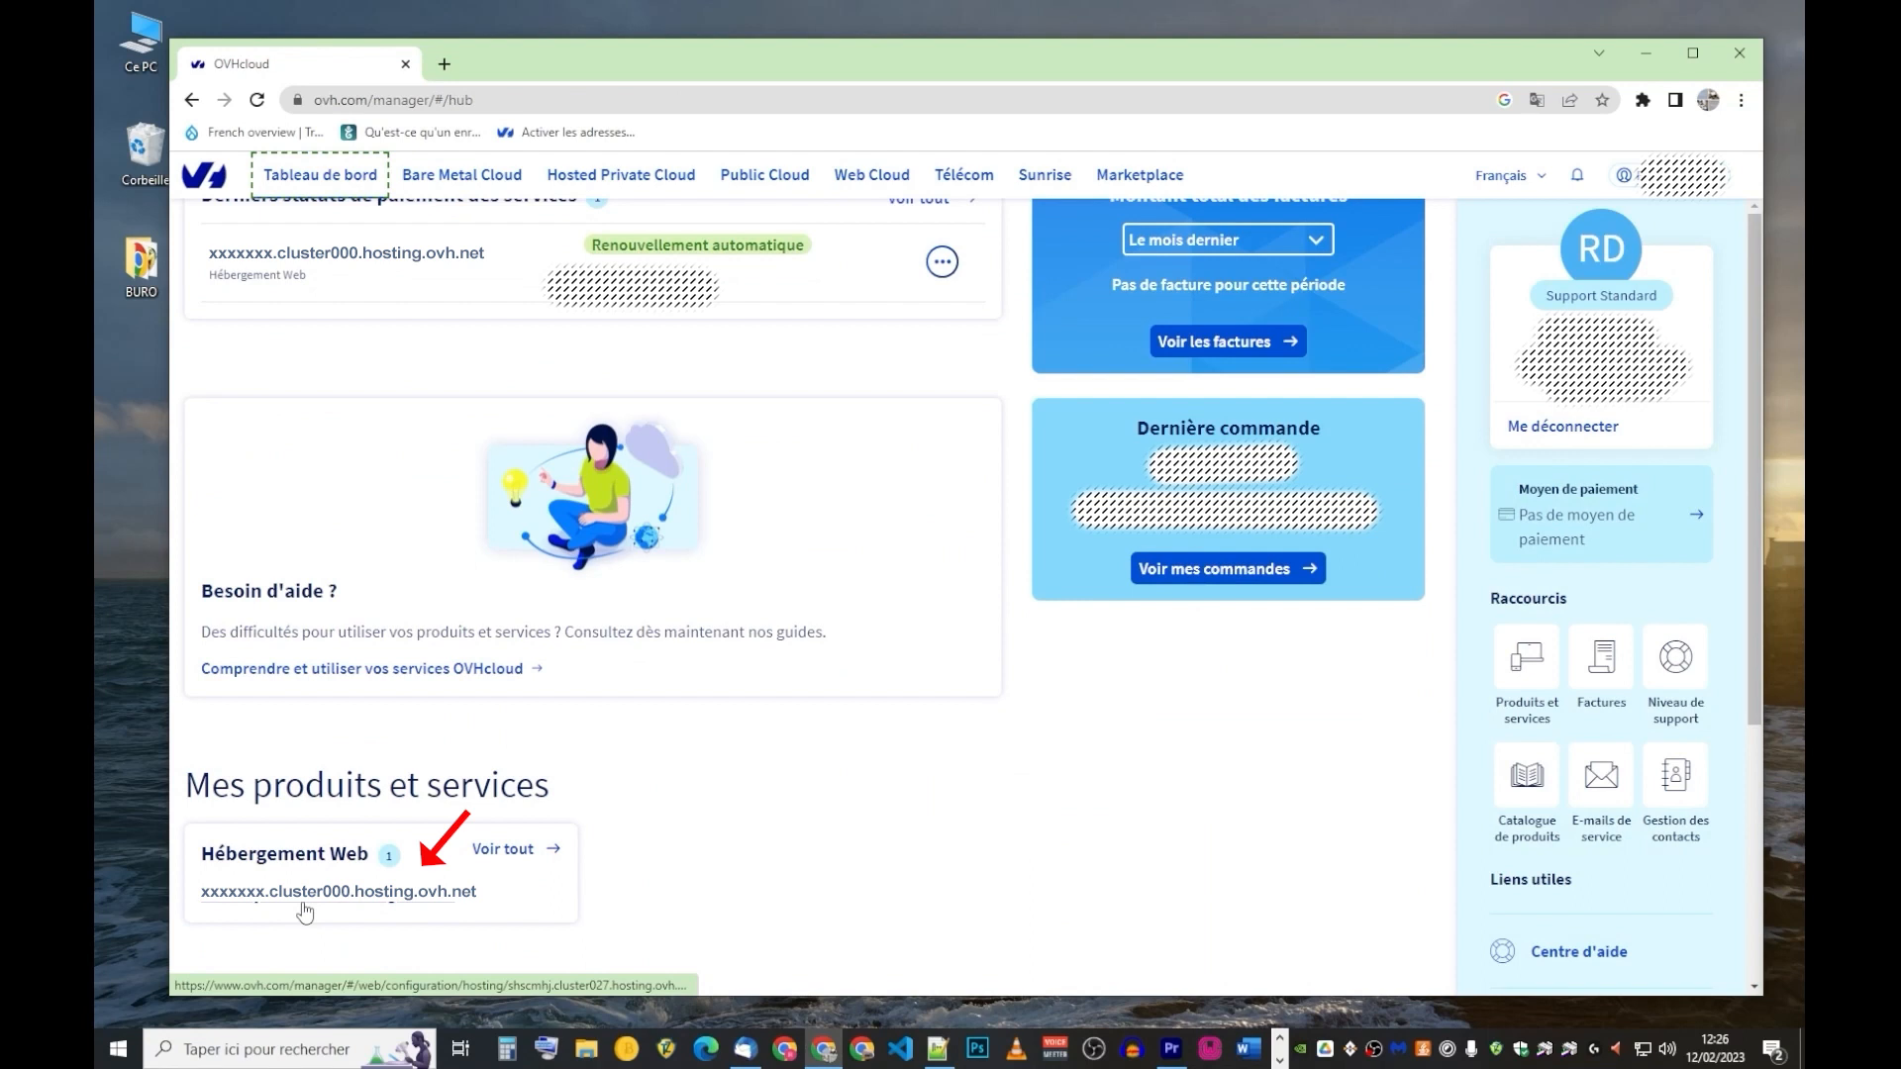
click(305, 894)
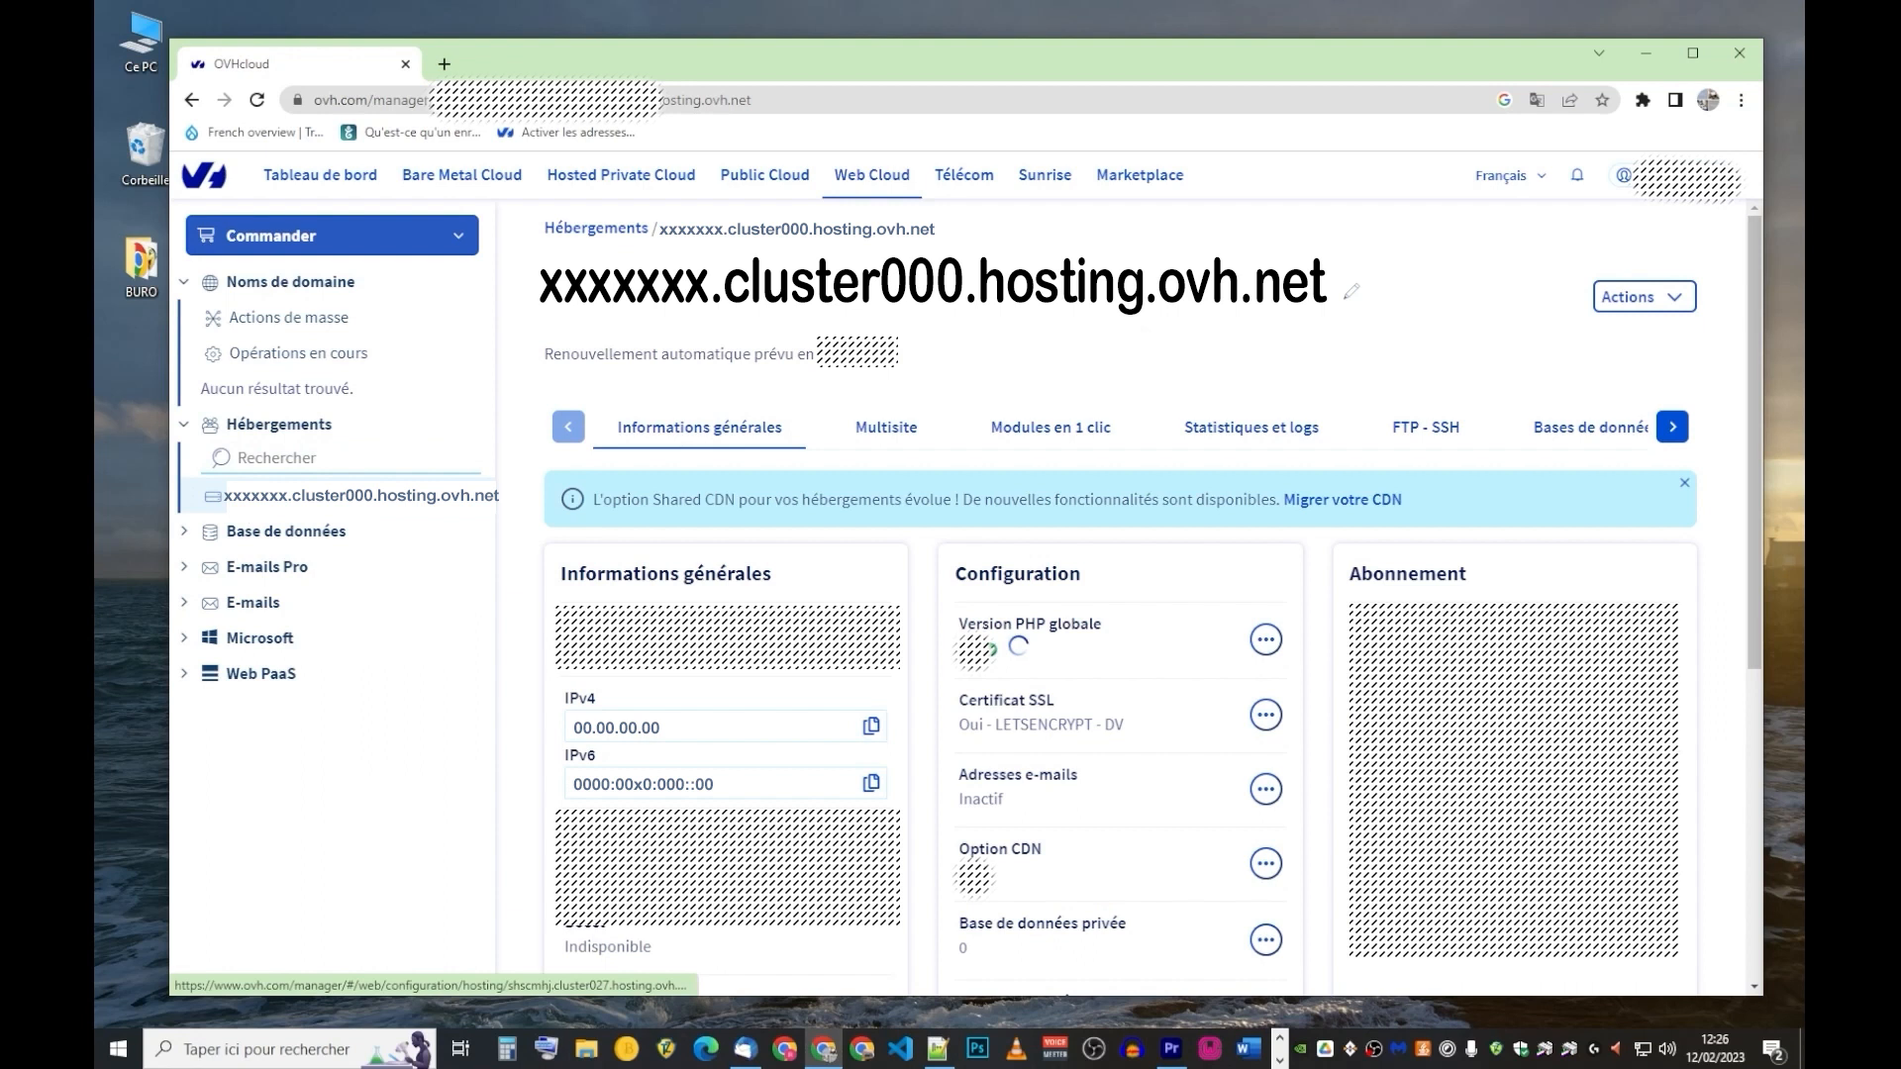
click(1629, 297)
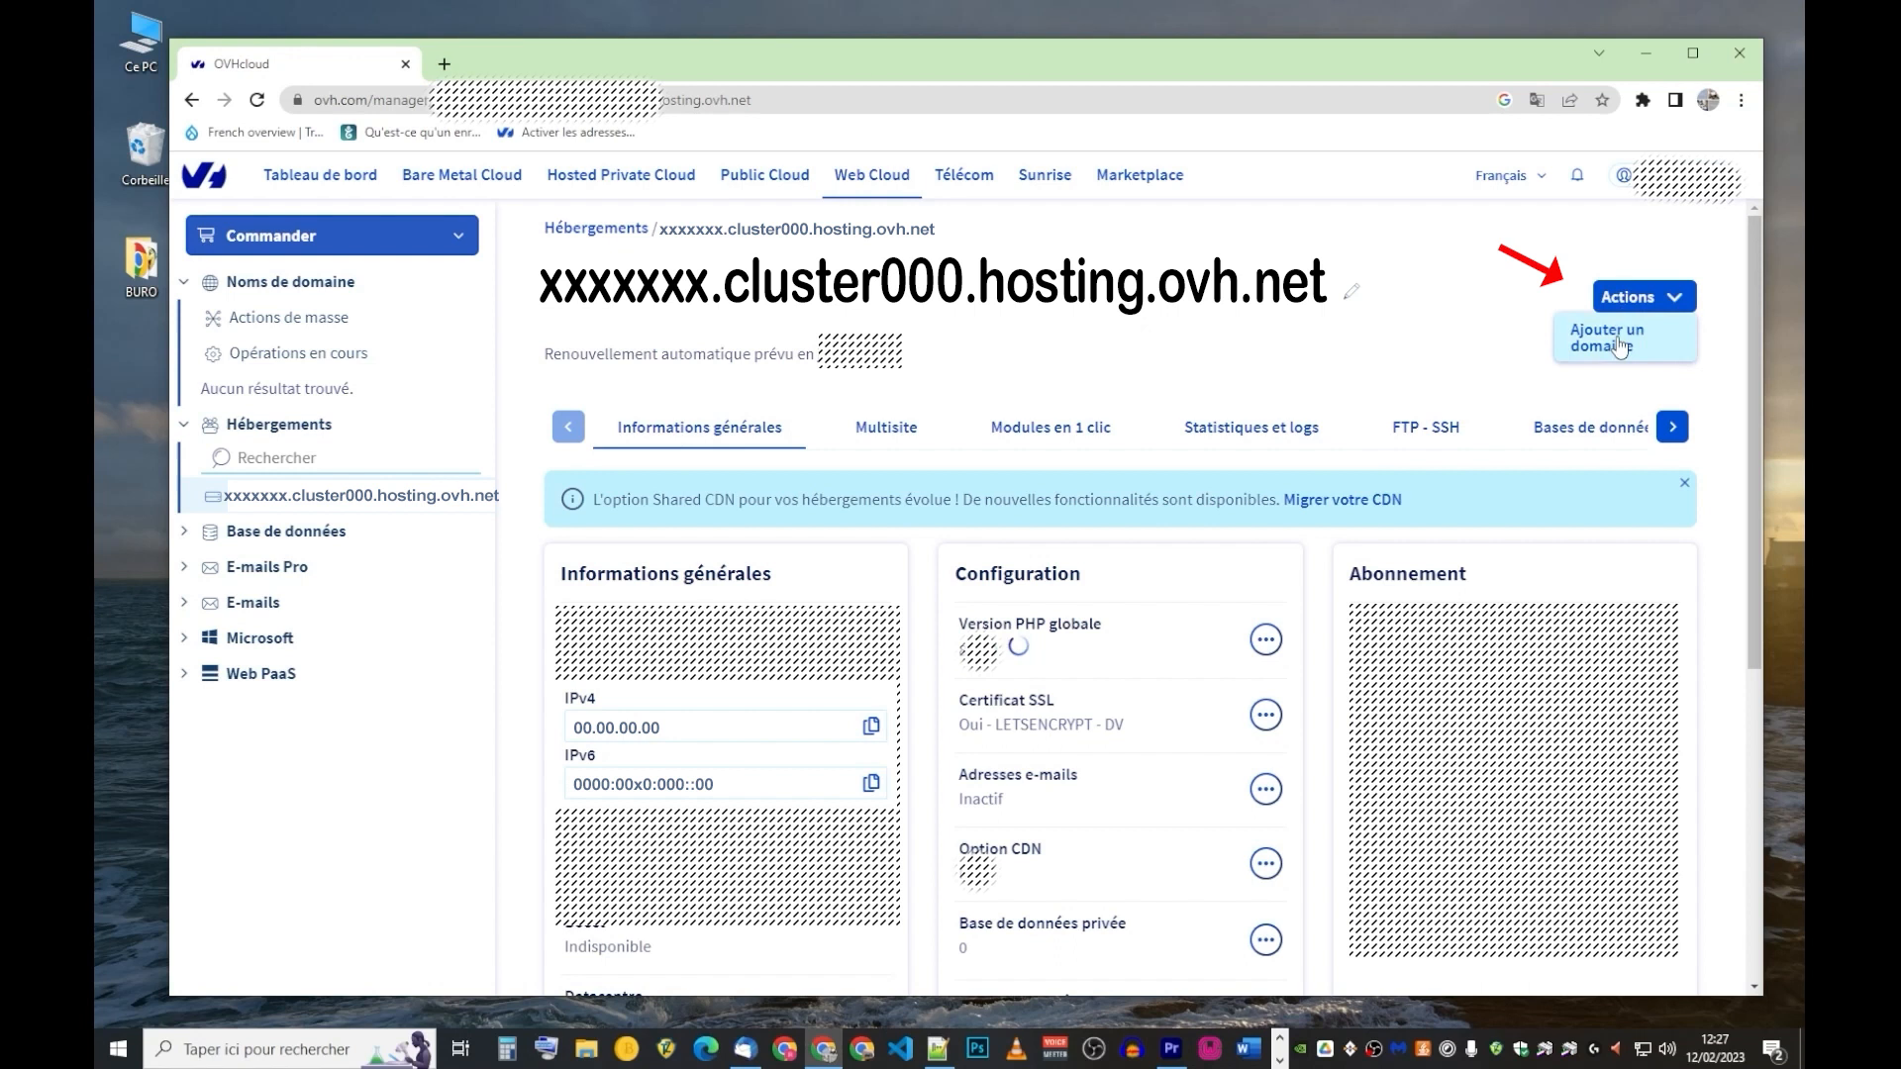
click(1619, 345)
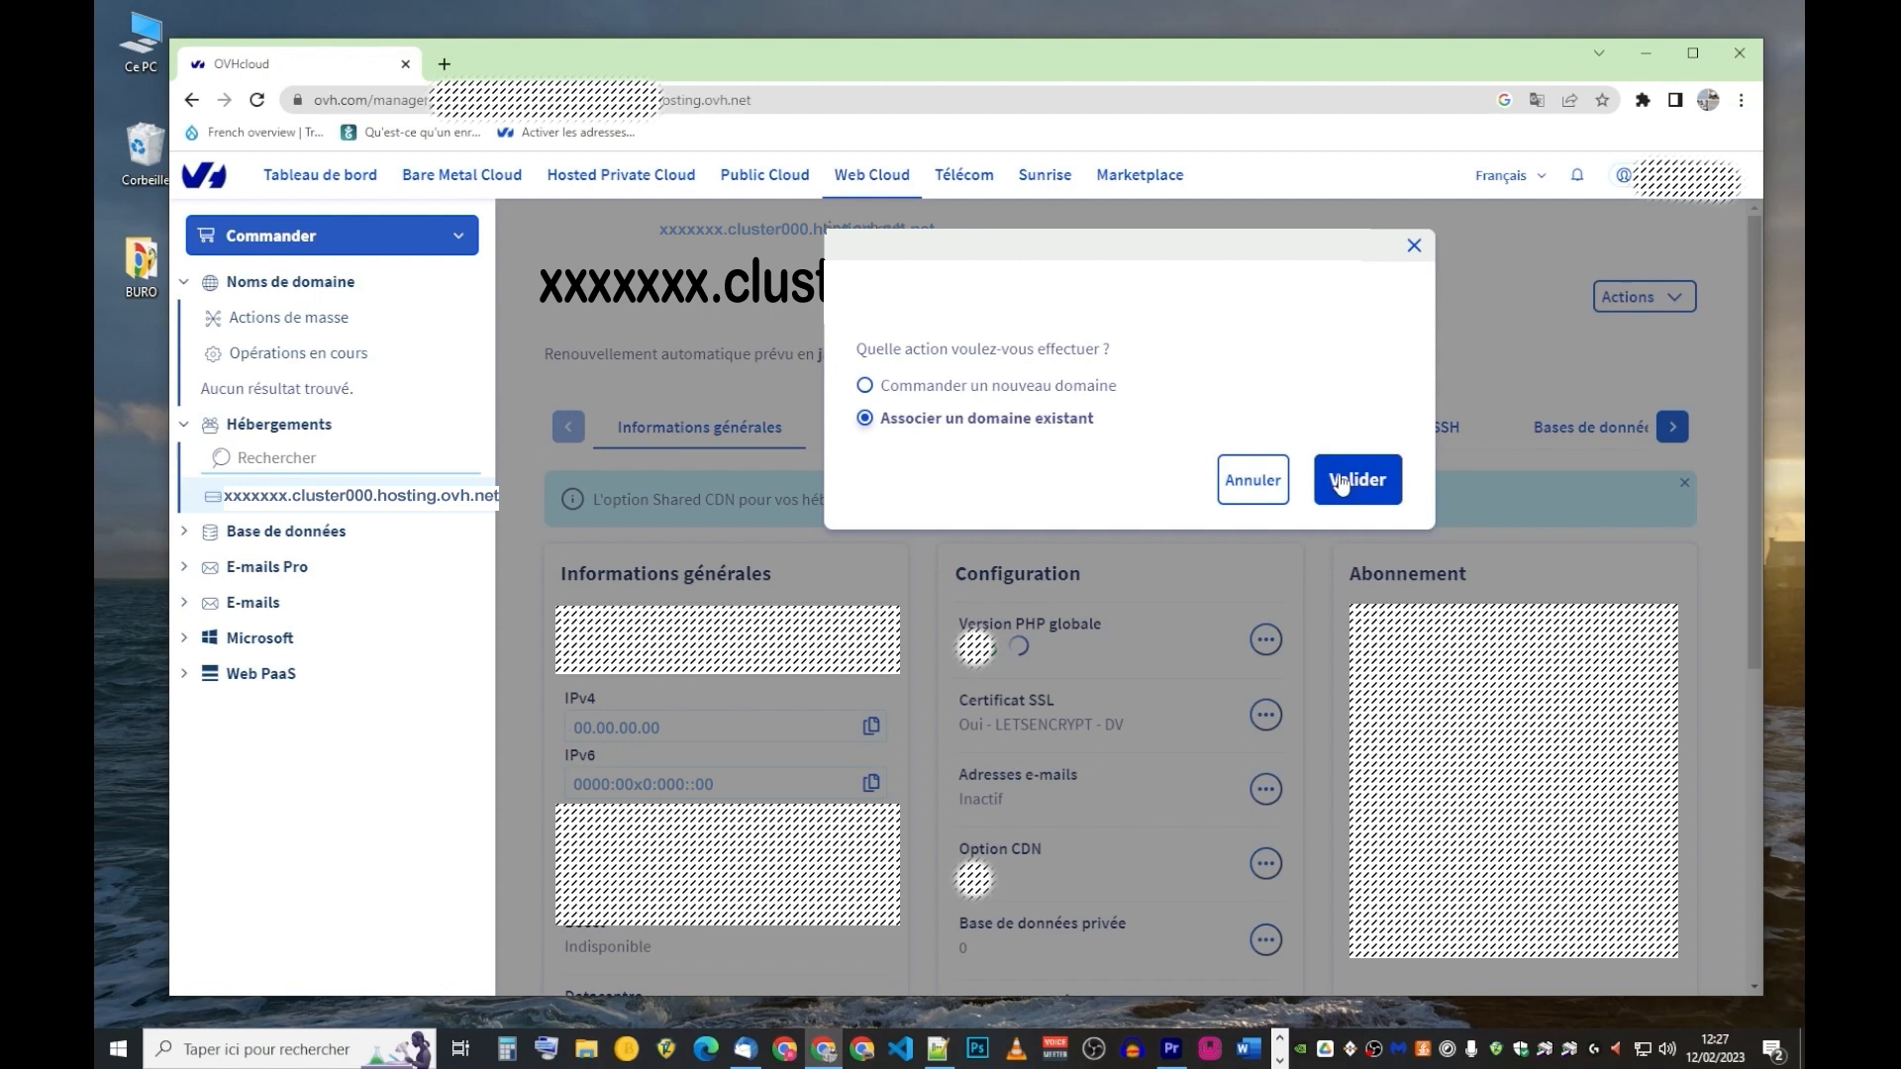
click(1340, 482)
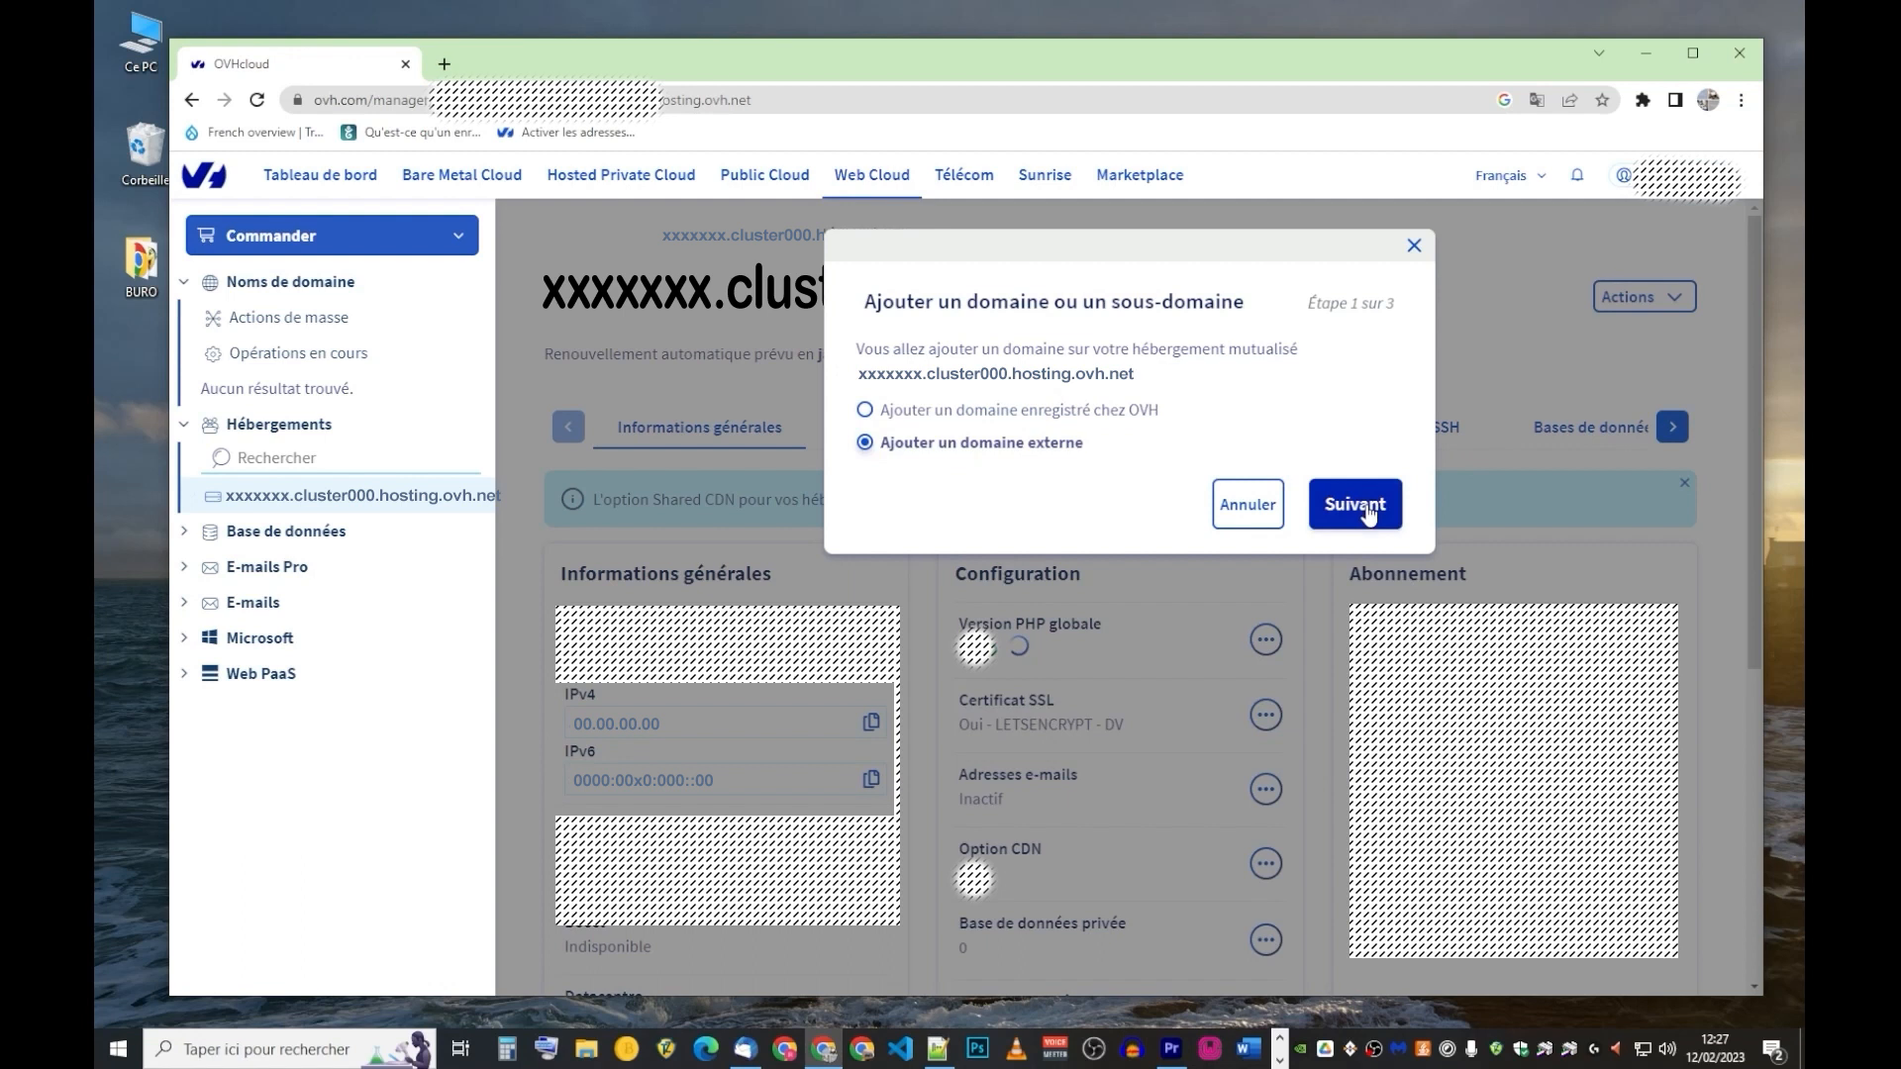
click(1356, 505)
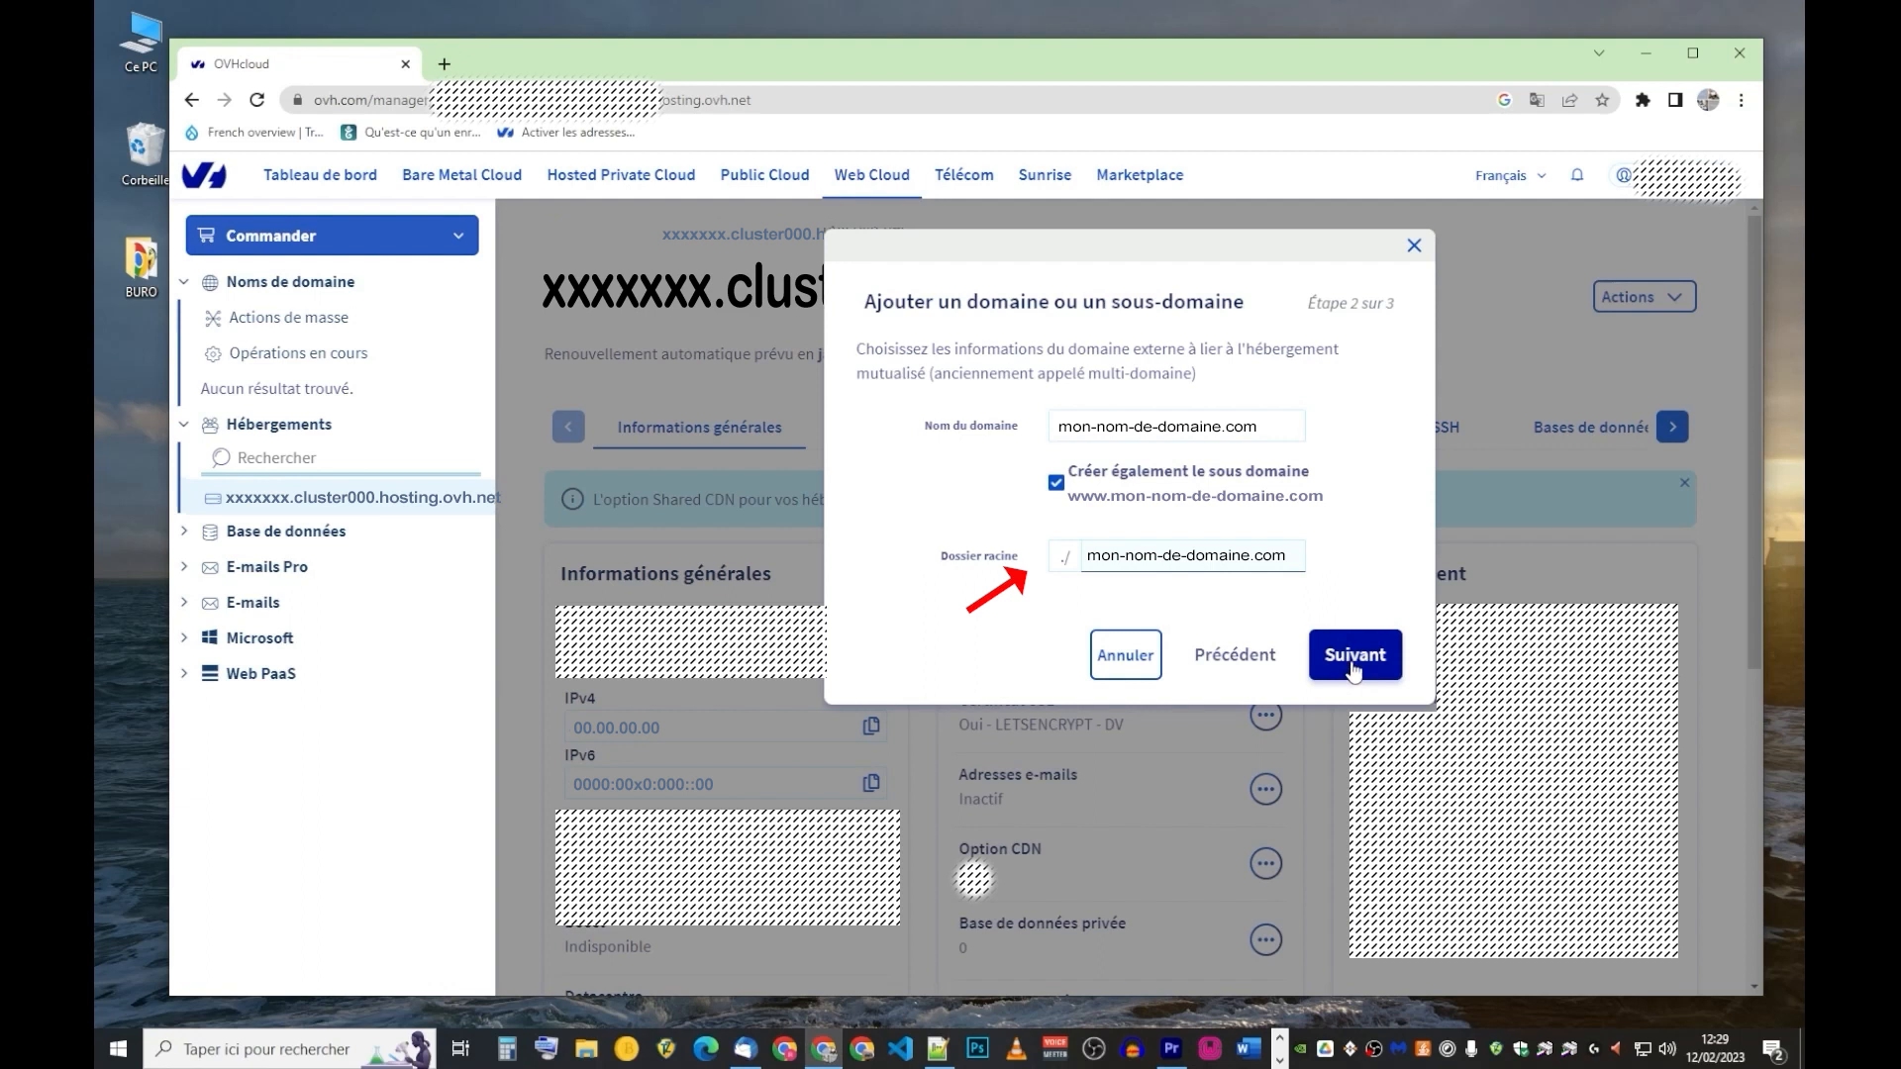
click(1355, 654)
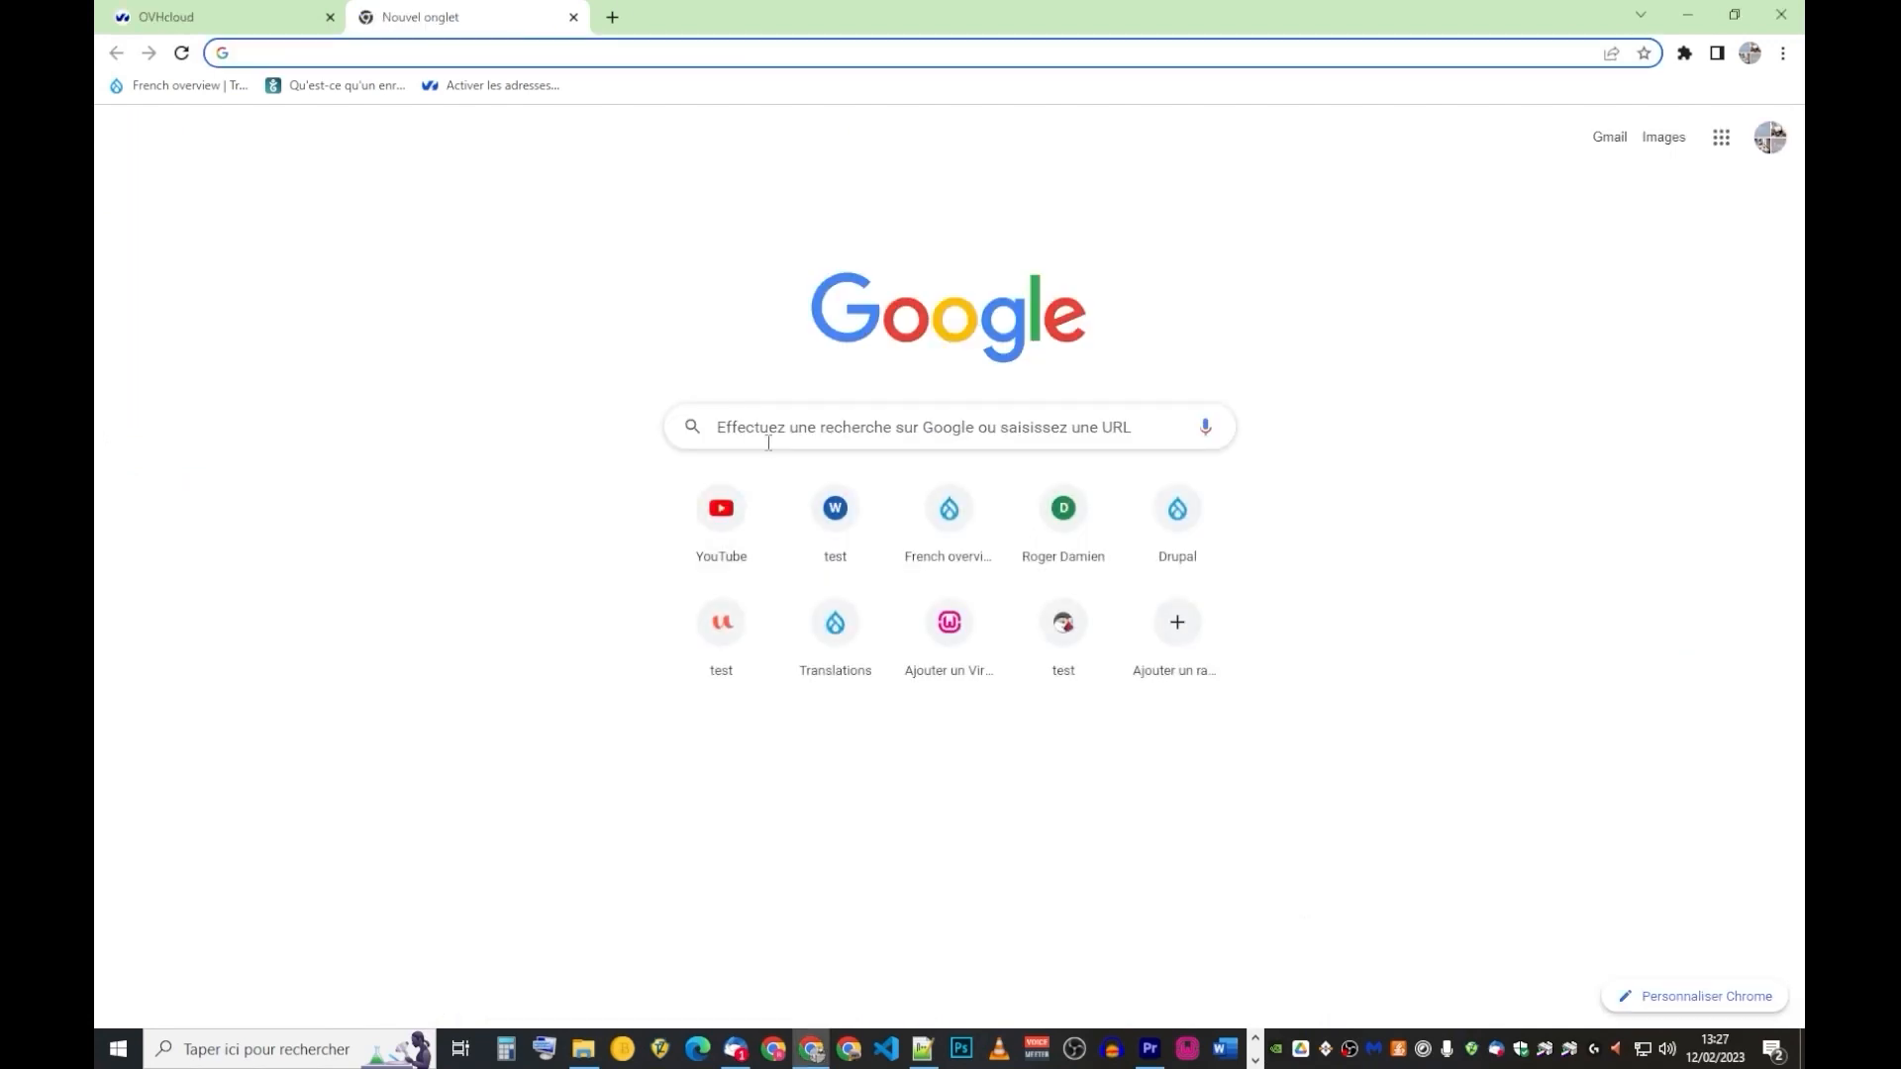
Step: Find Gandi.net through a Google search for "gandi" and sign in to the account with the filled-in credentials
click(762, 429)
text(gandi)
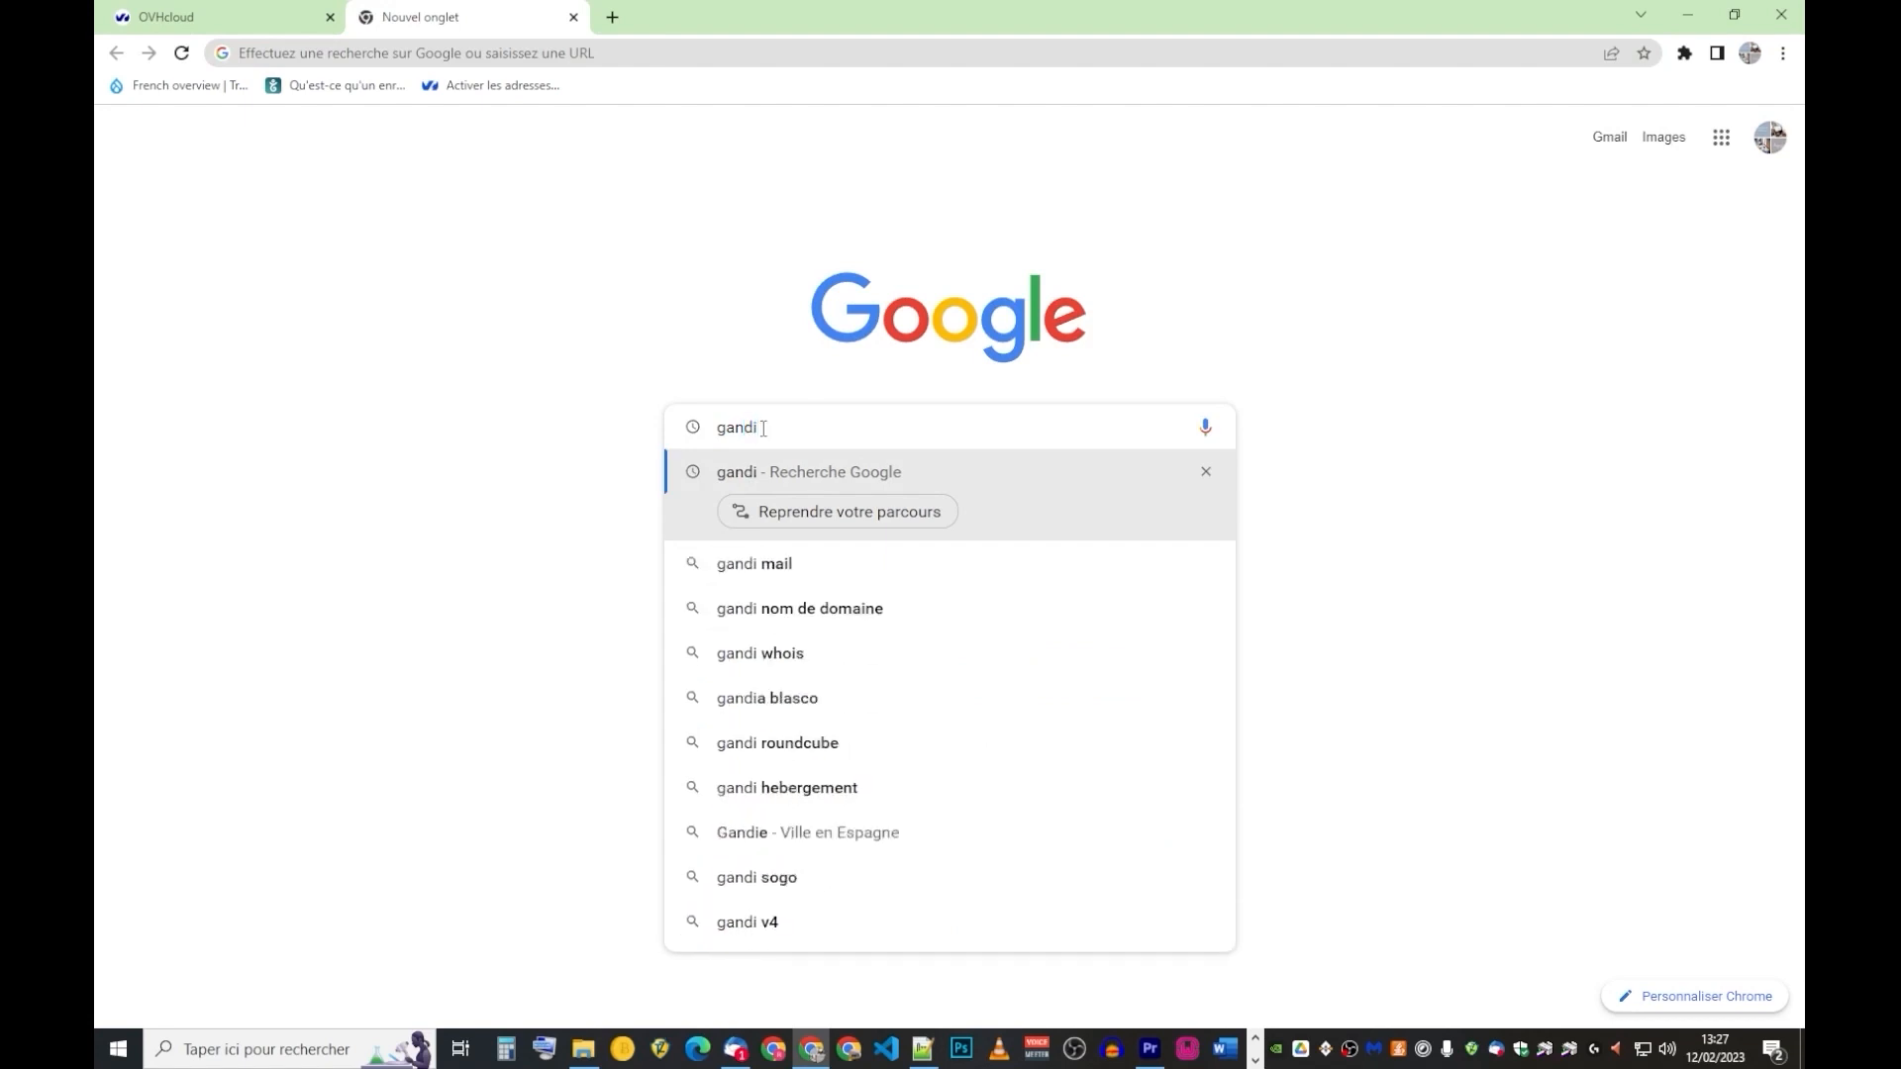
key(Return)
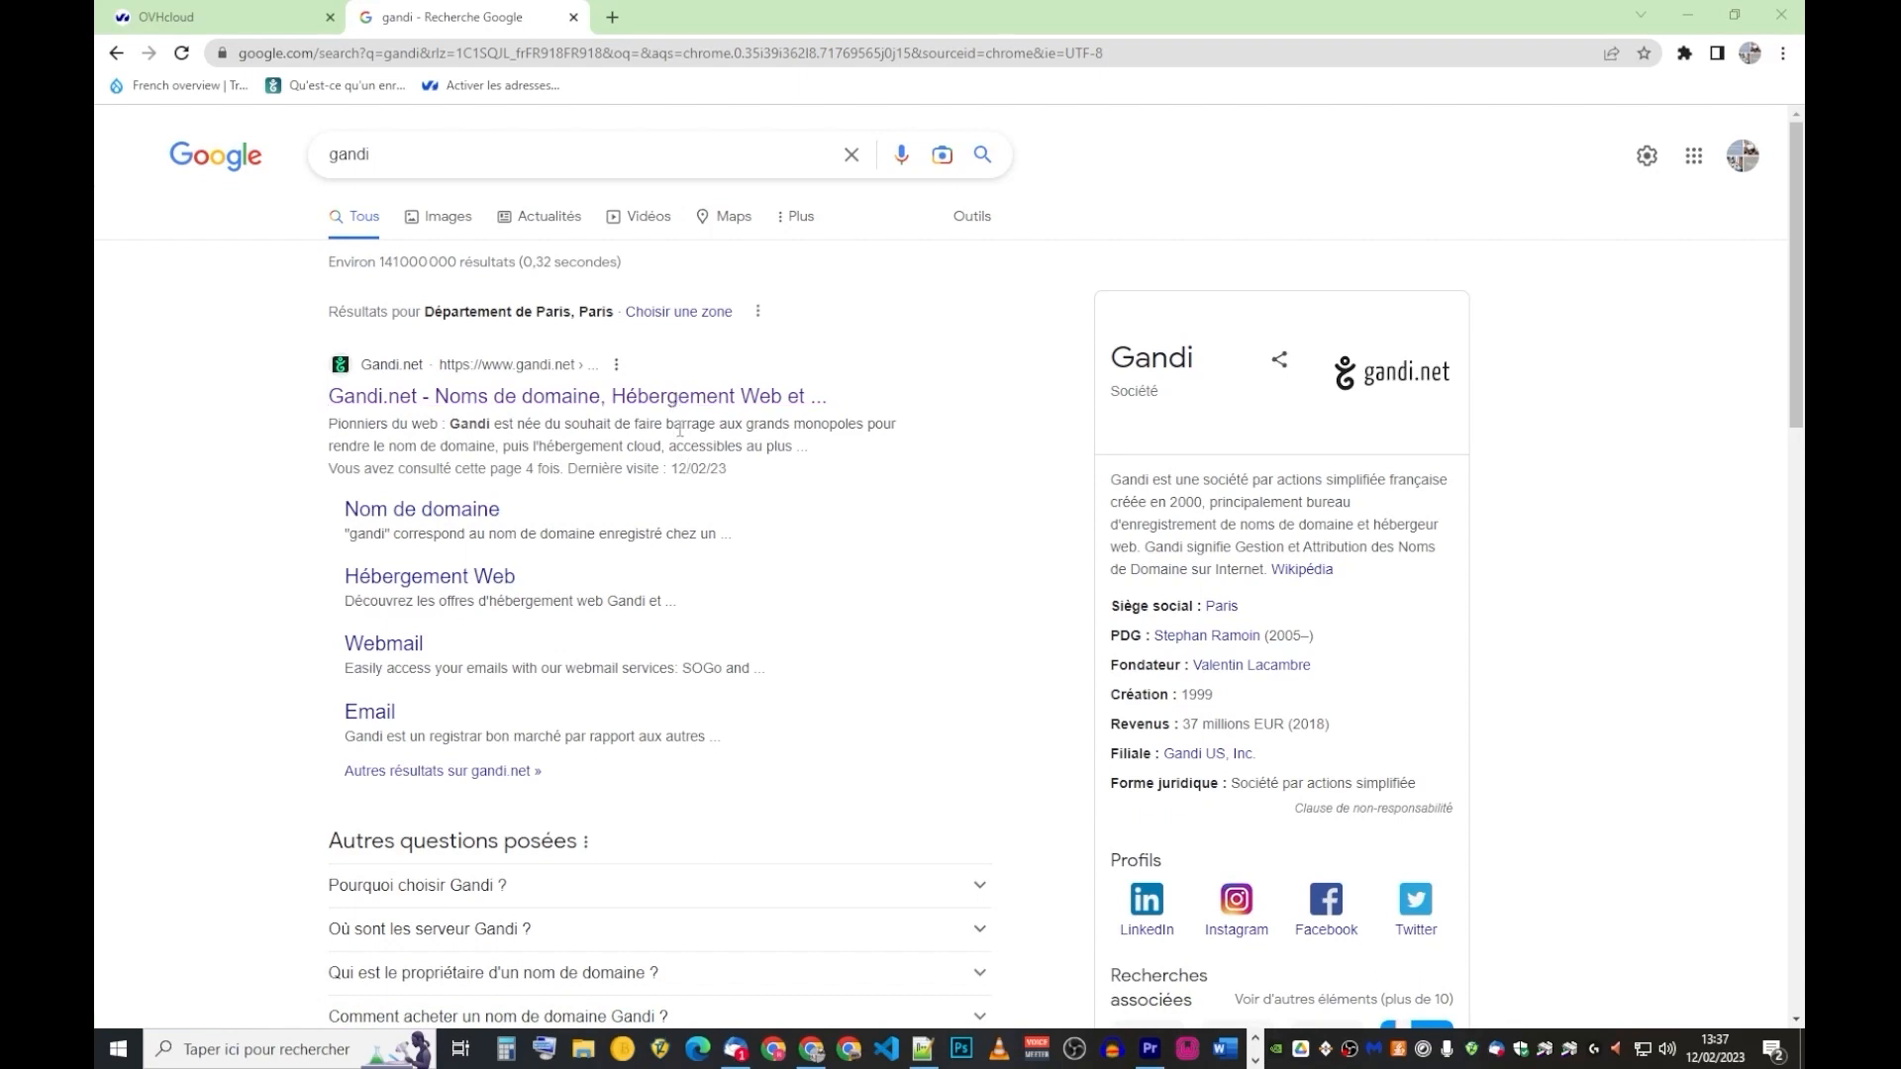
click(686, 408)
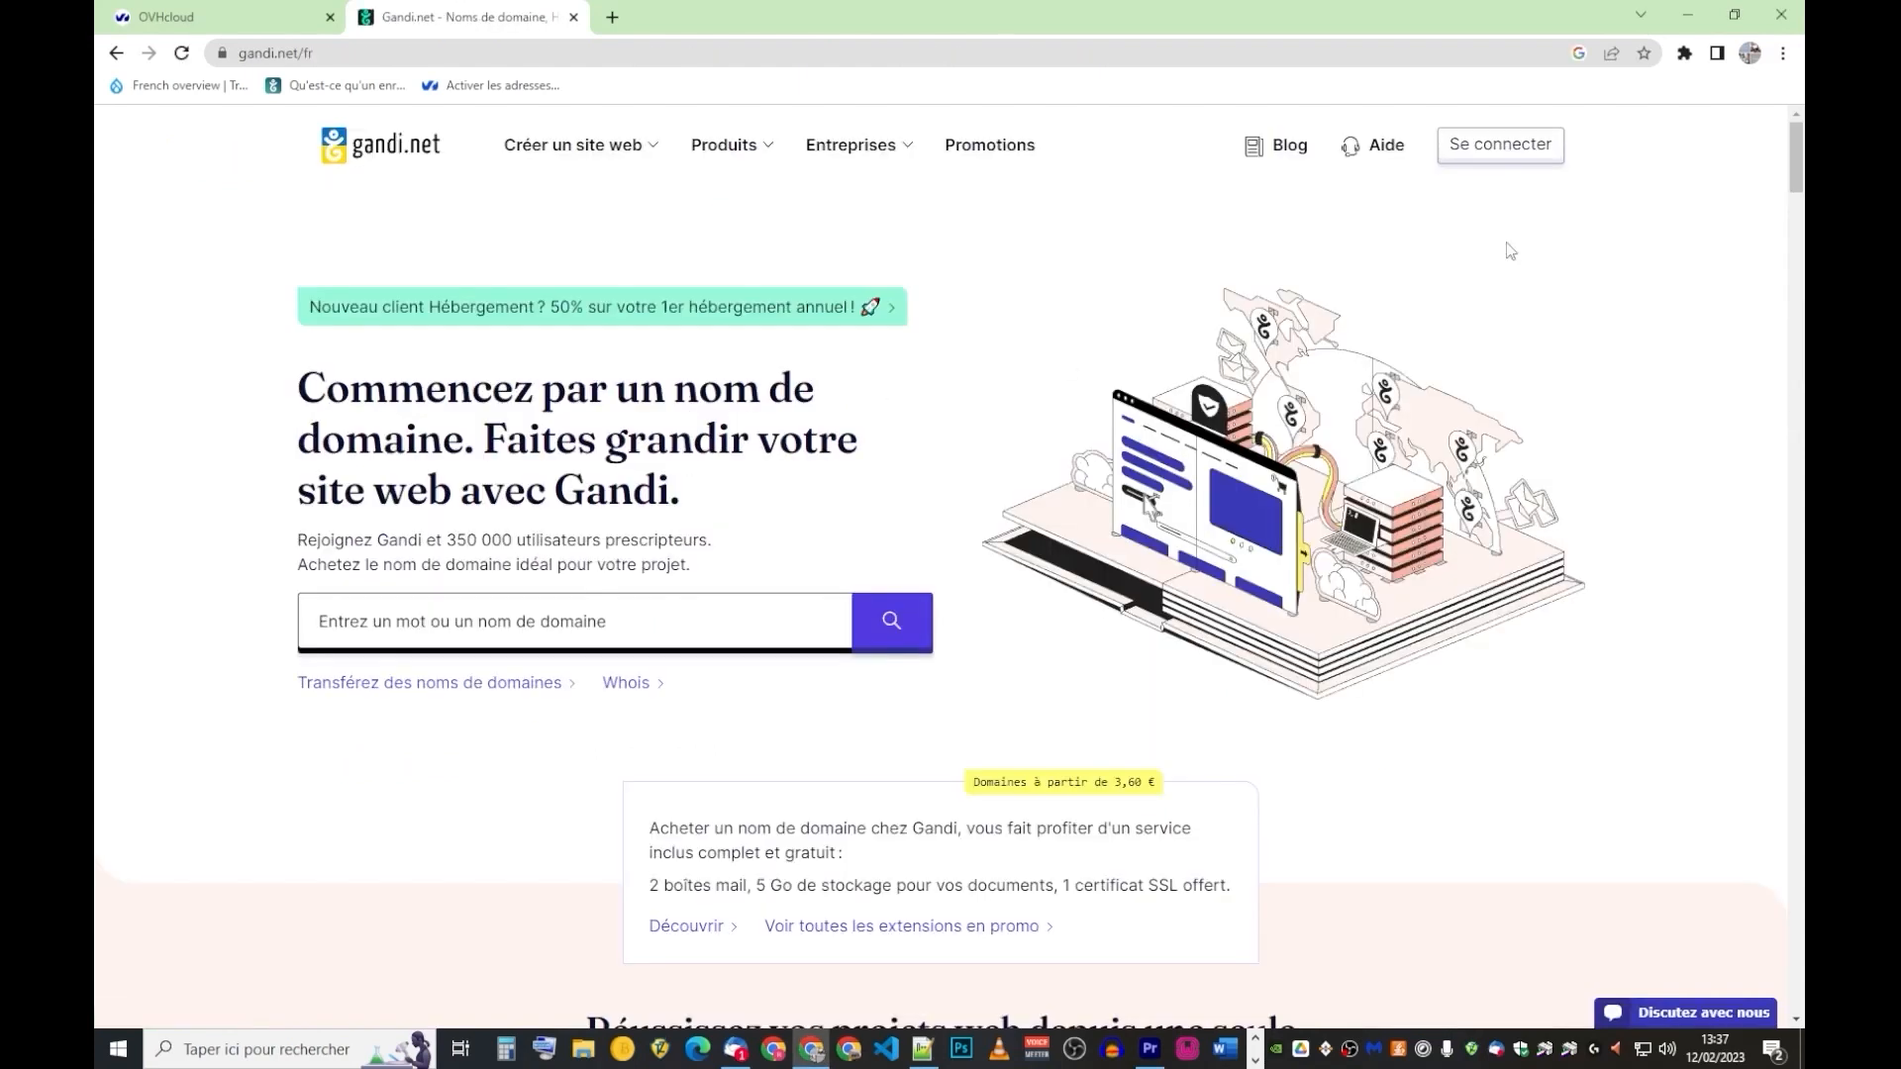
click(1536, 157)
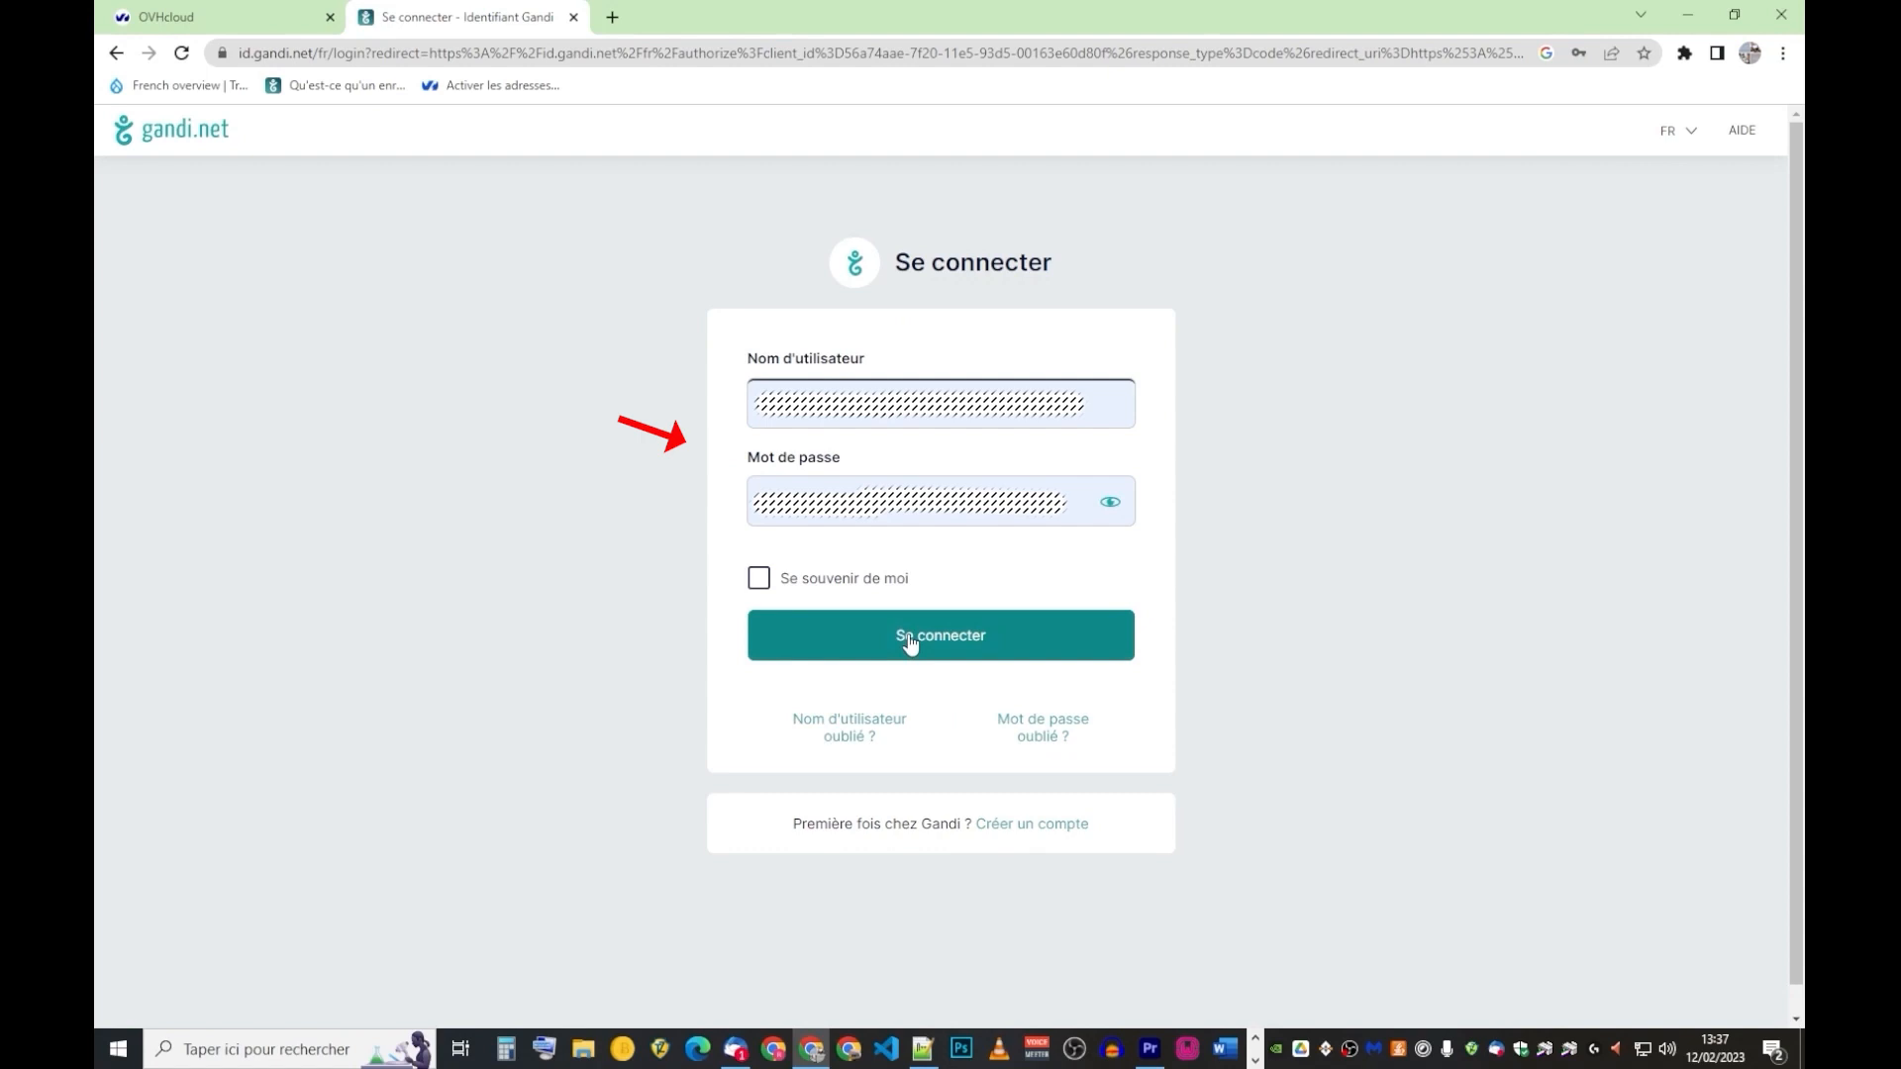
click(910, 641)
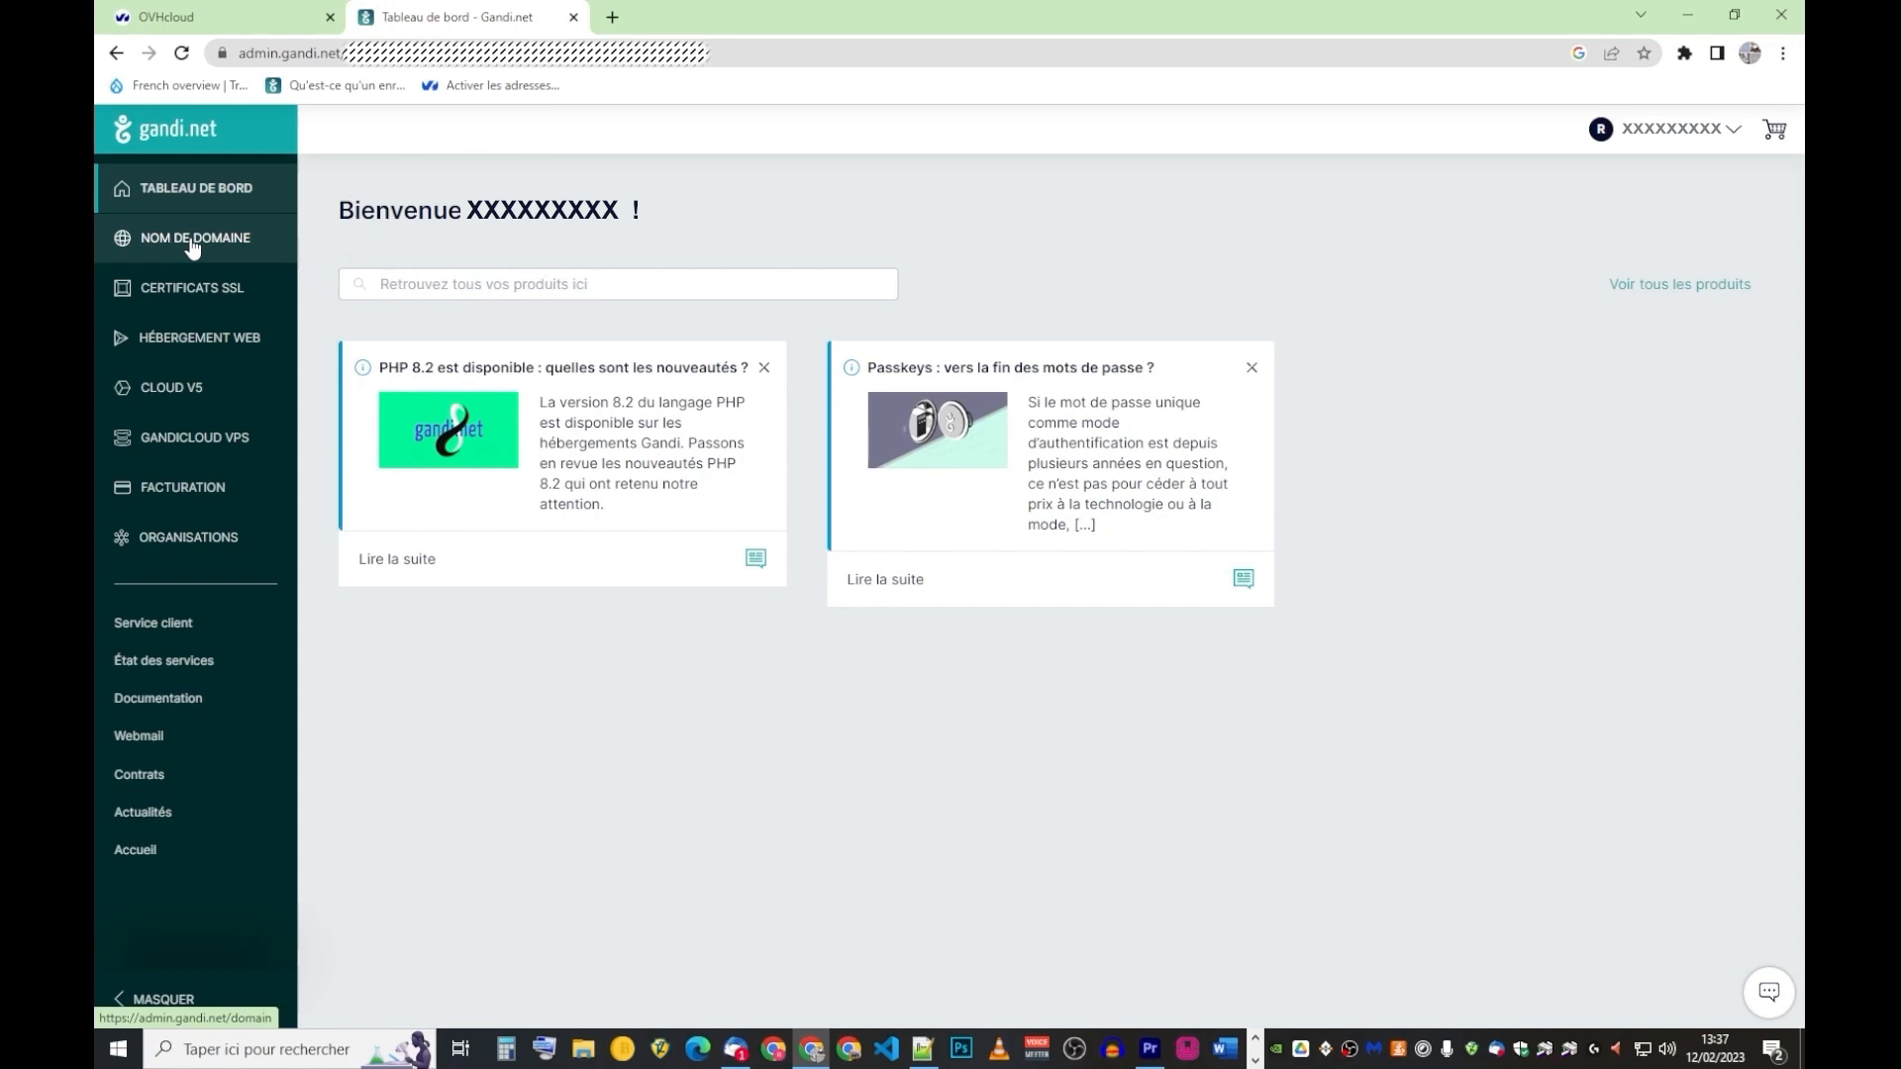
Step: Open the DNS records of mon-nom-de-domaine.com and back up the current DNS configuration
click(192, 243)
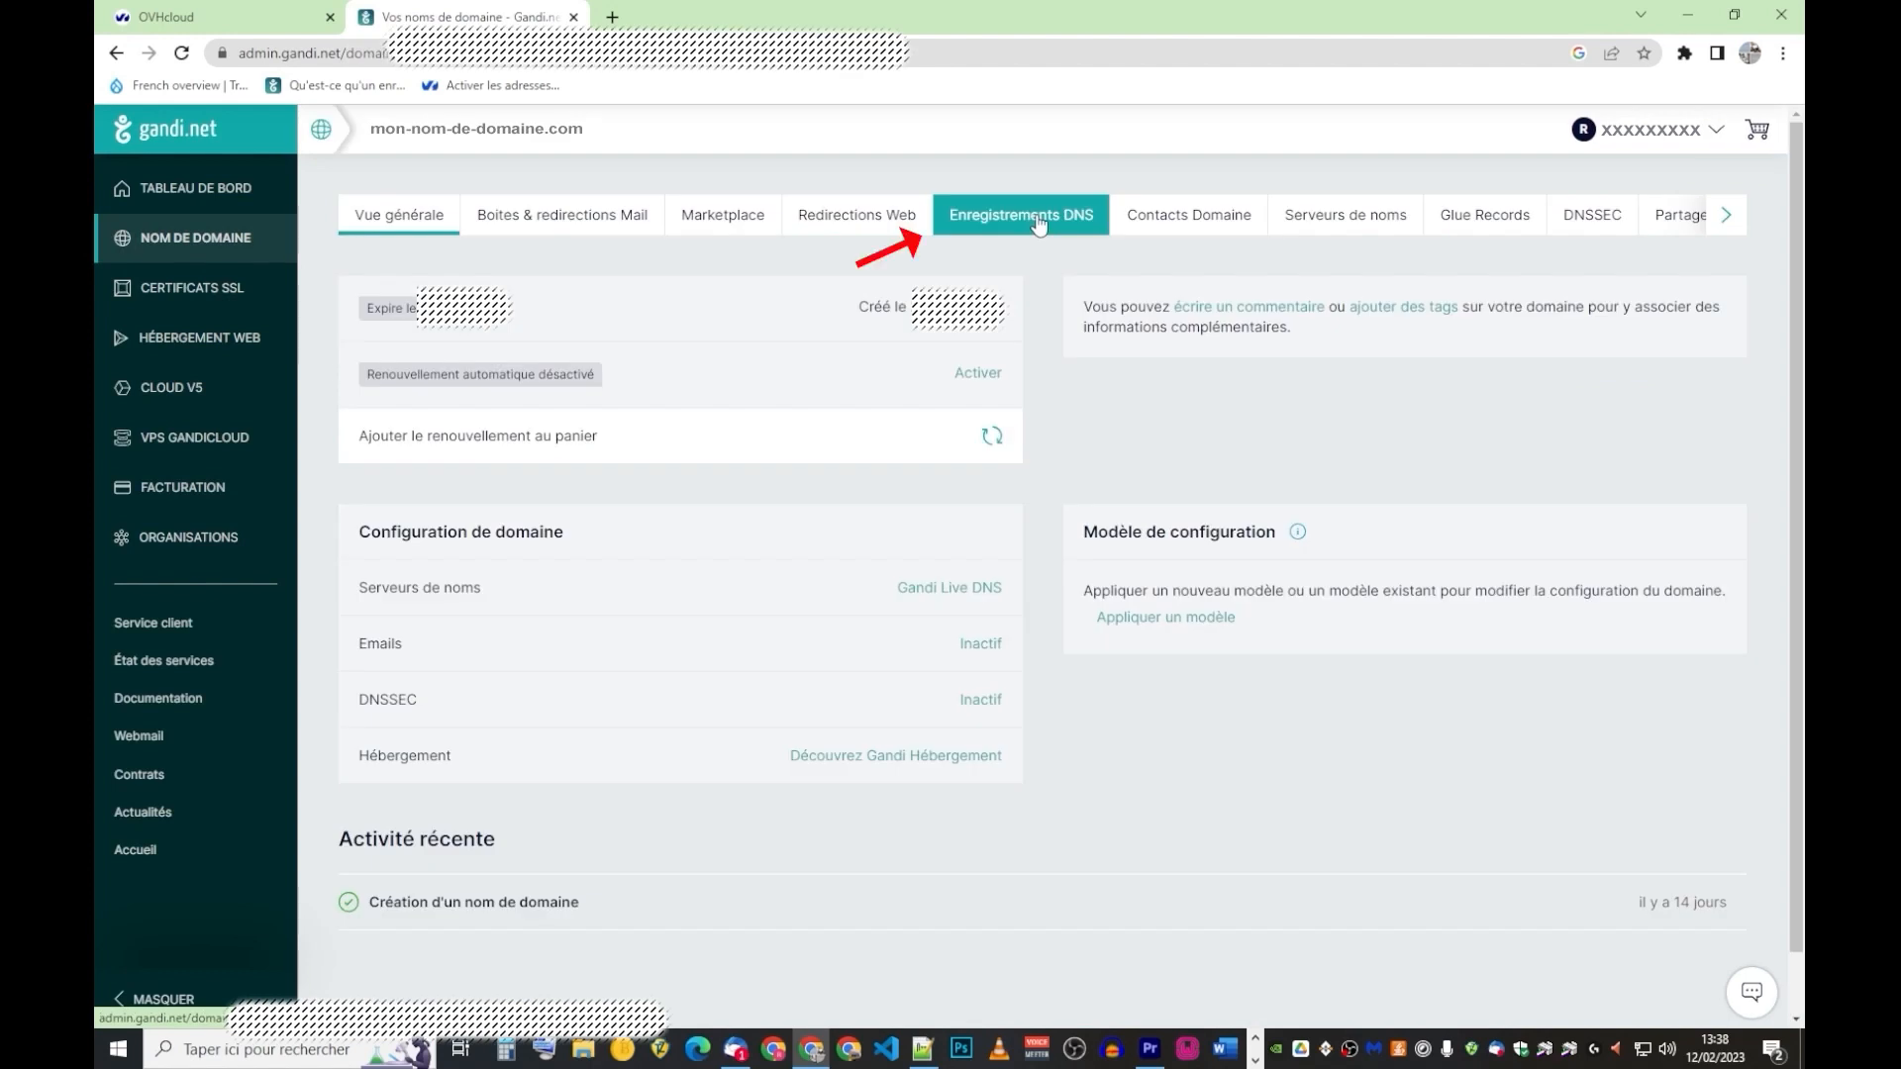
click(1038, 225)
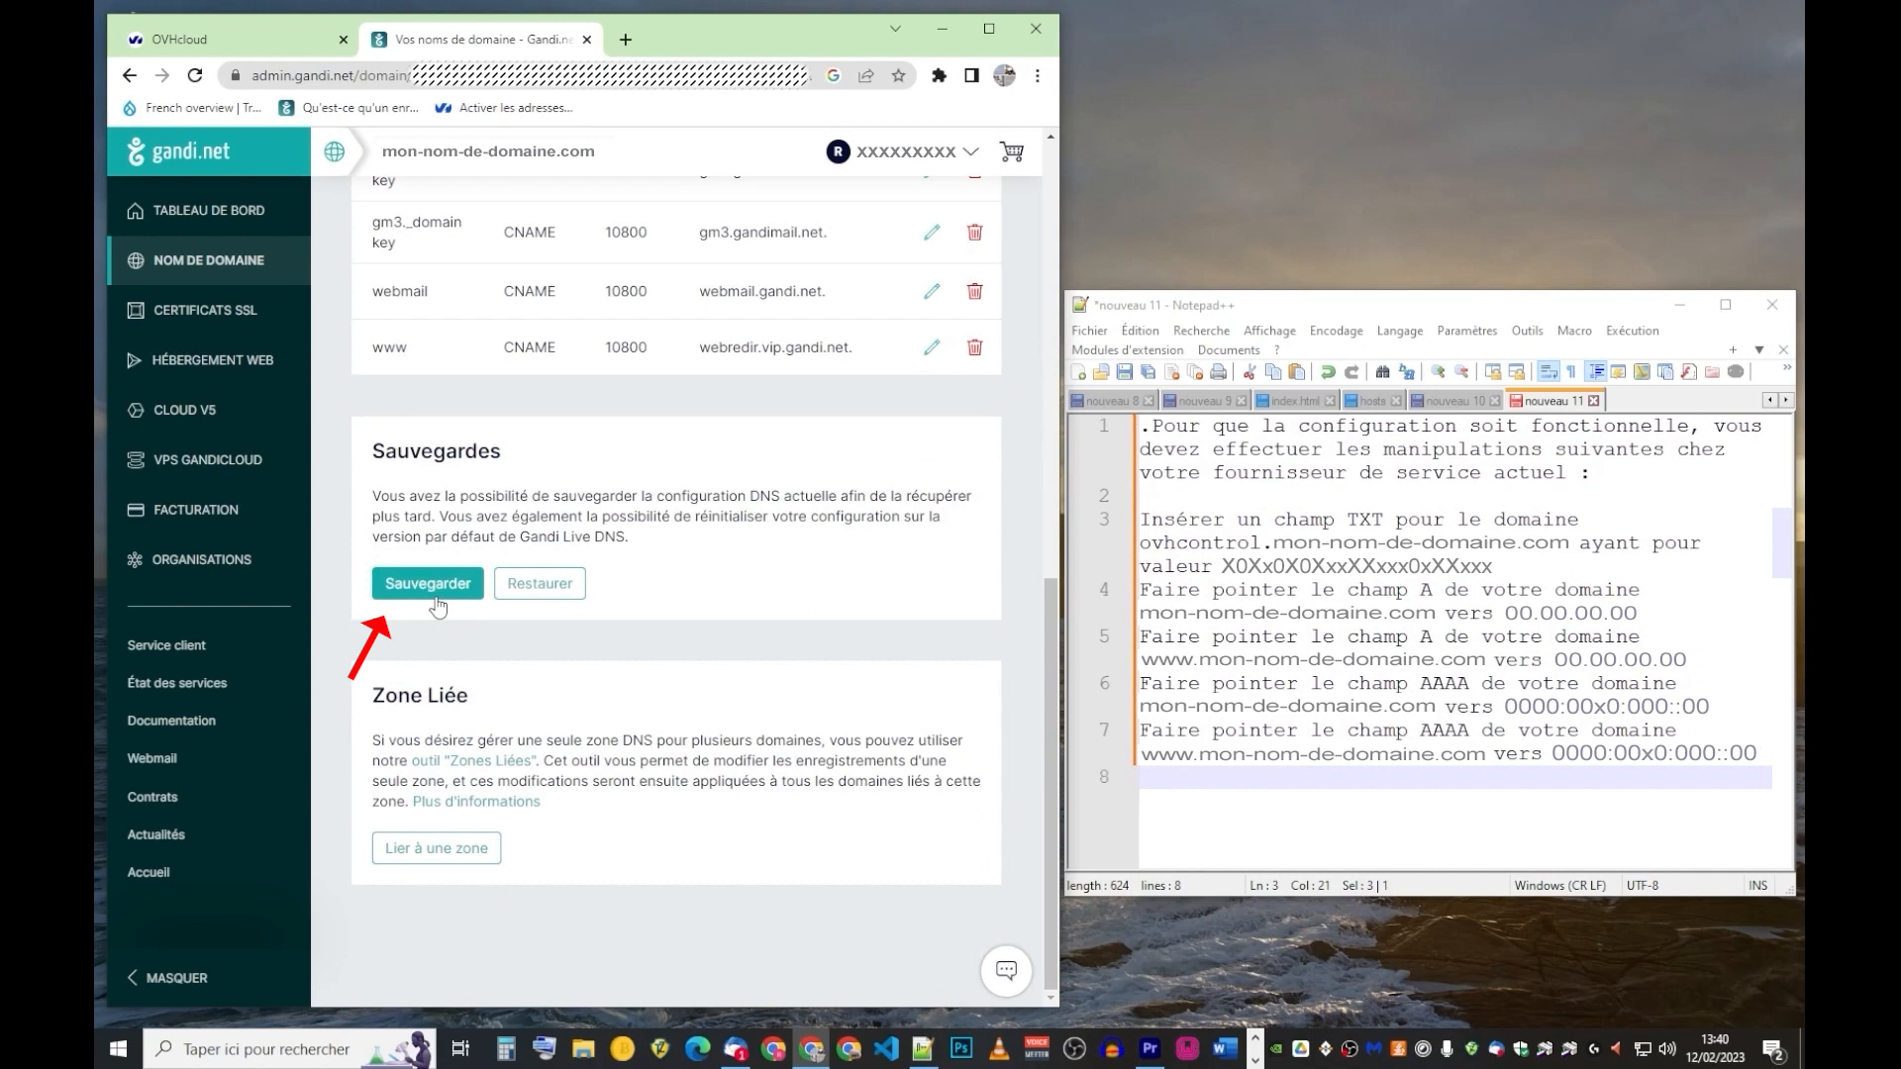
click(436, 592)
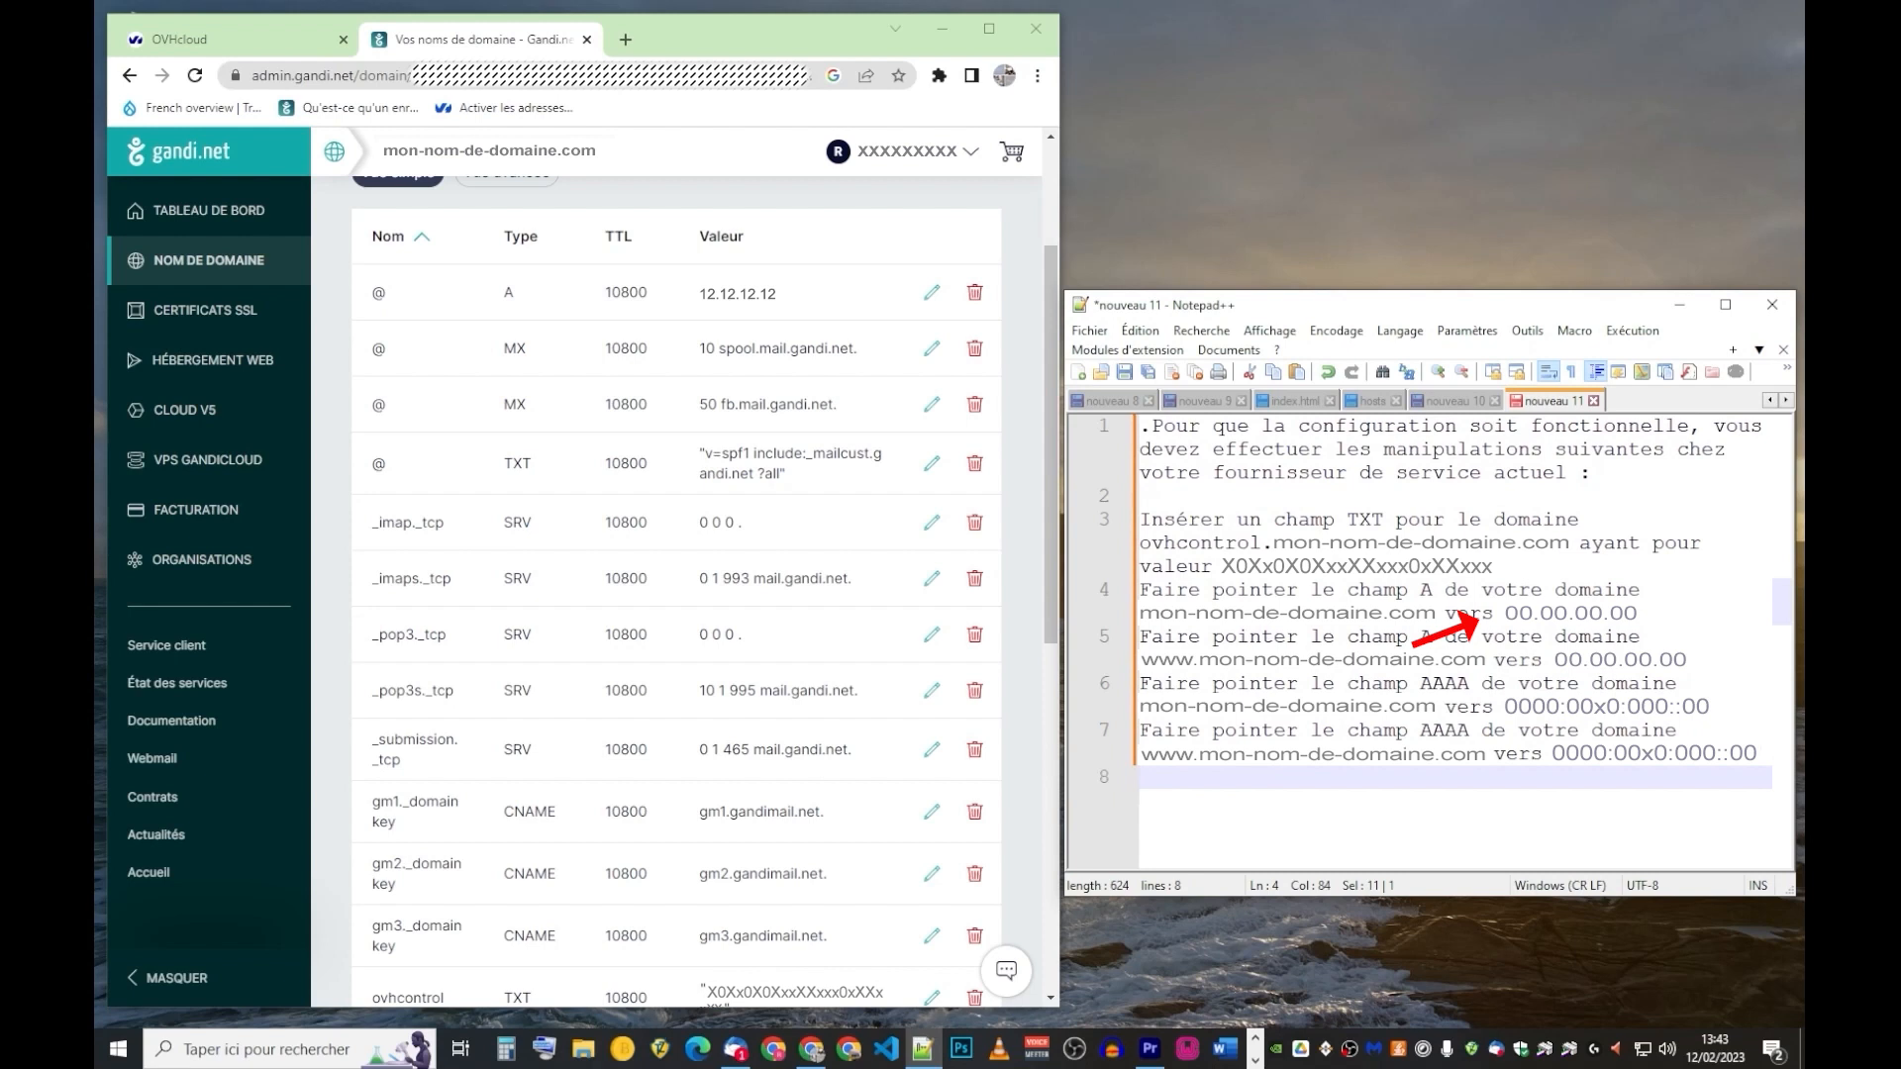
Step: Set the IPv4 address of the @ A record to 00.00.00.00, keeping the TTL at 10800 seconds
click(932, 293)
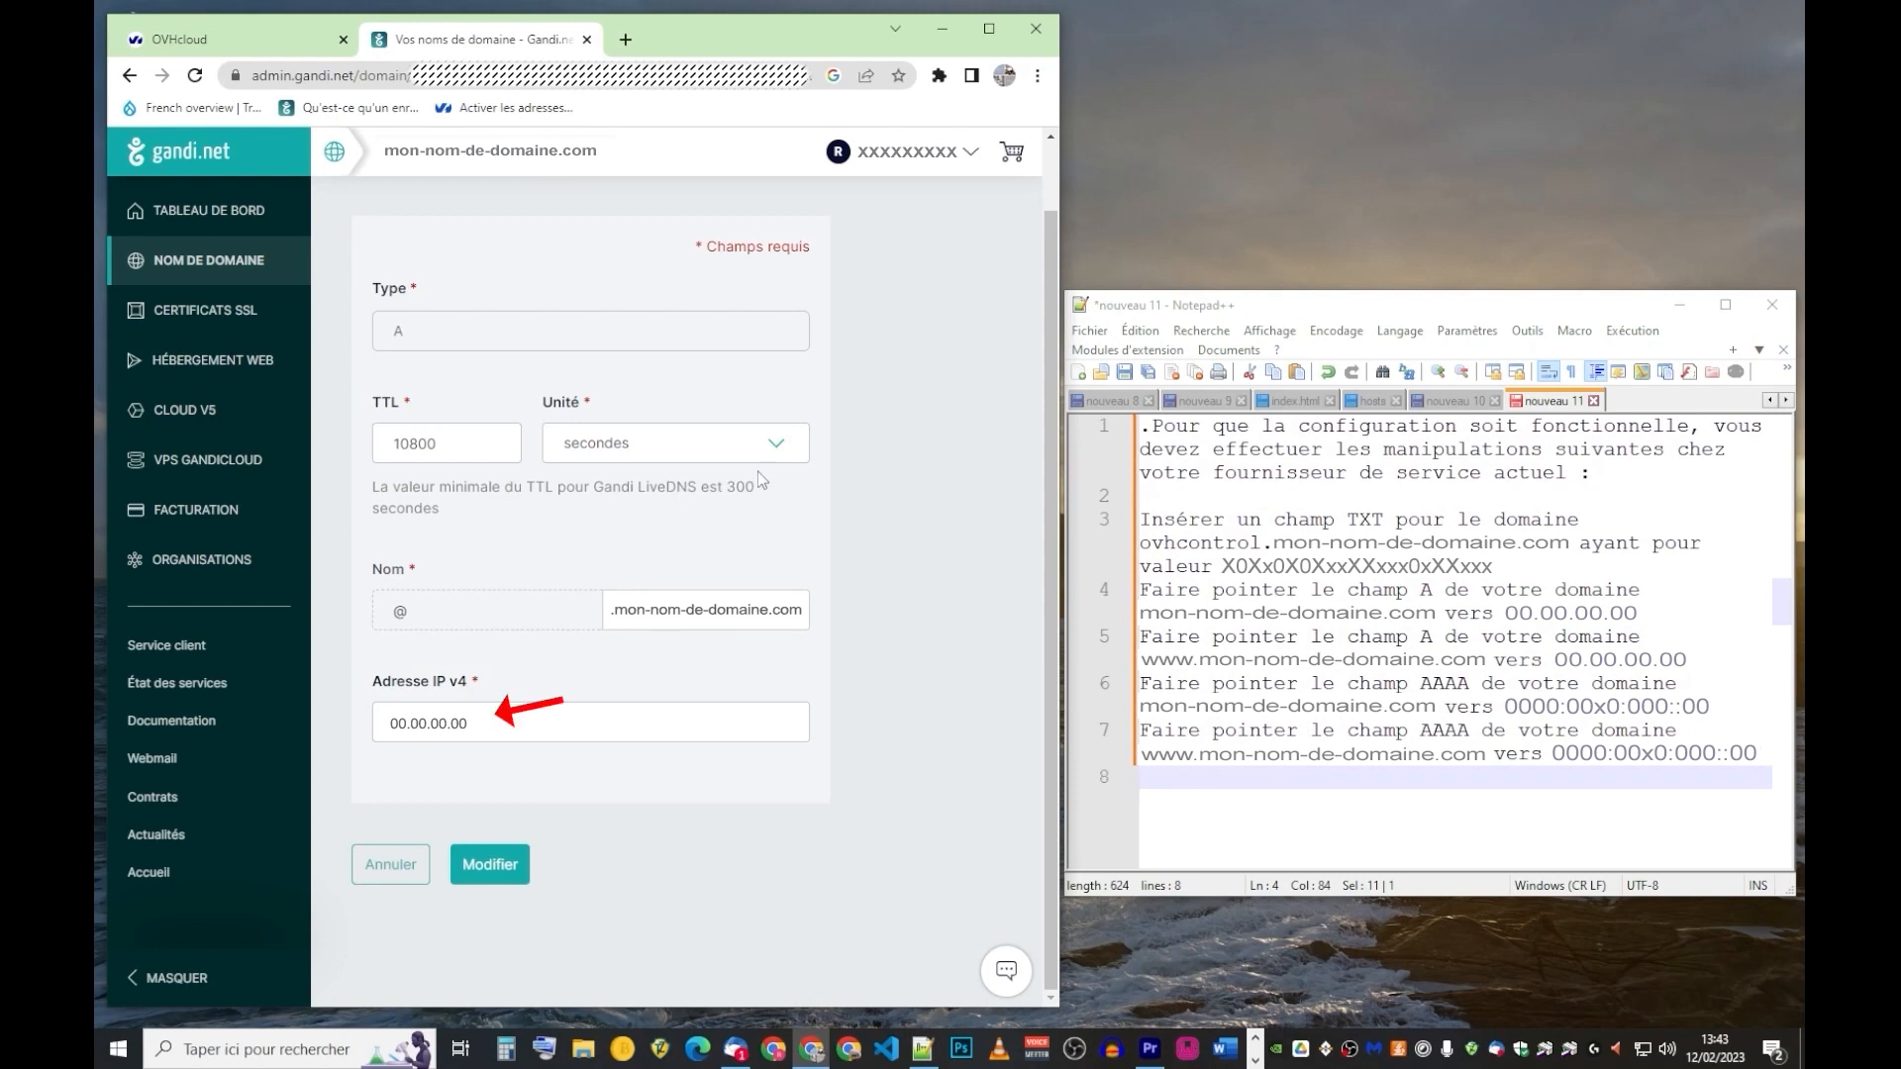
click(489, 865)
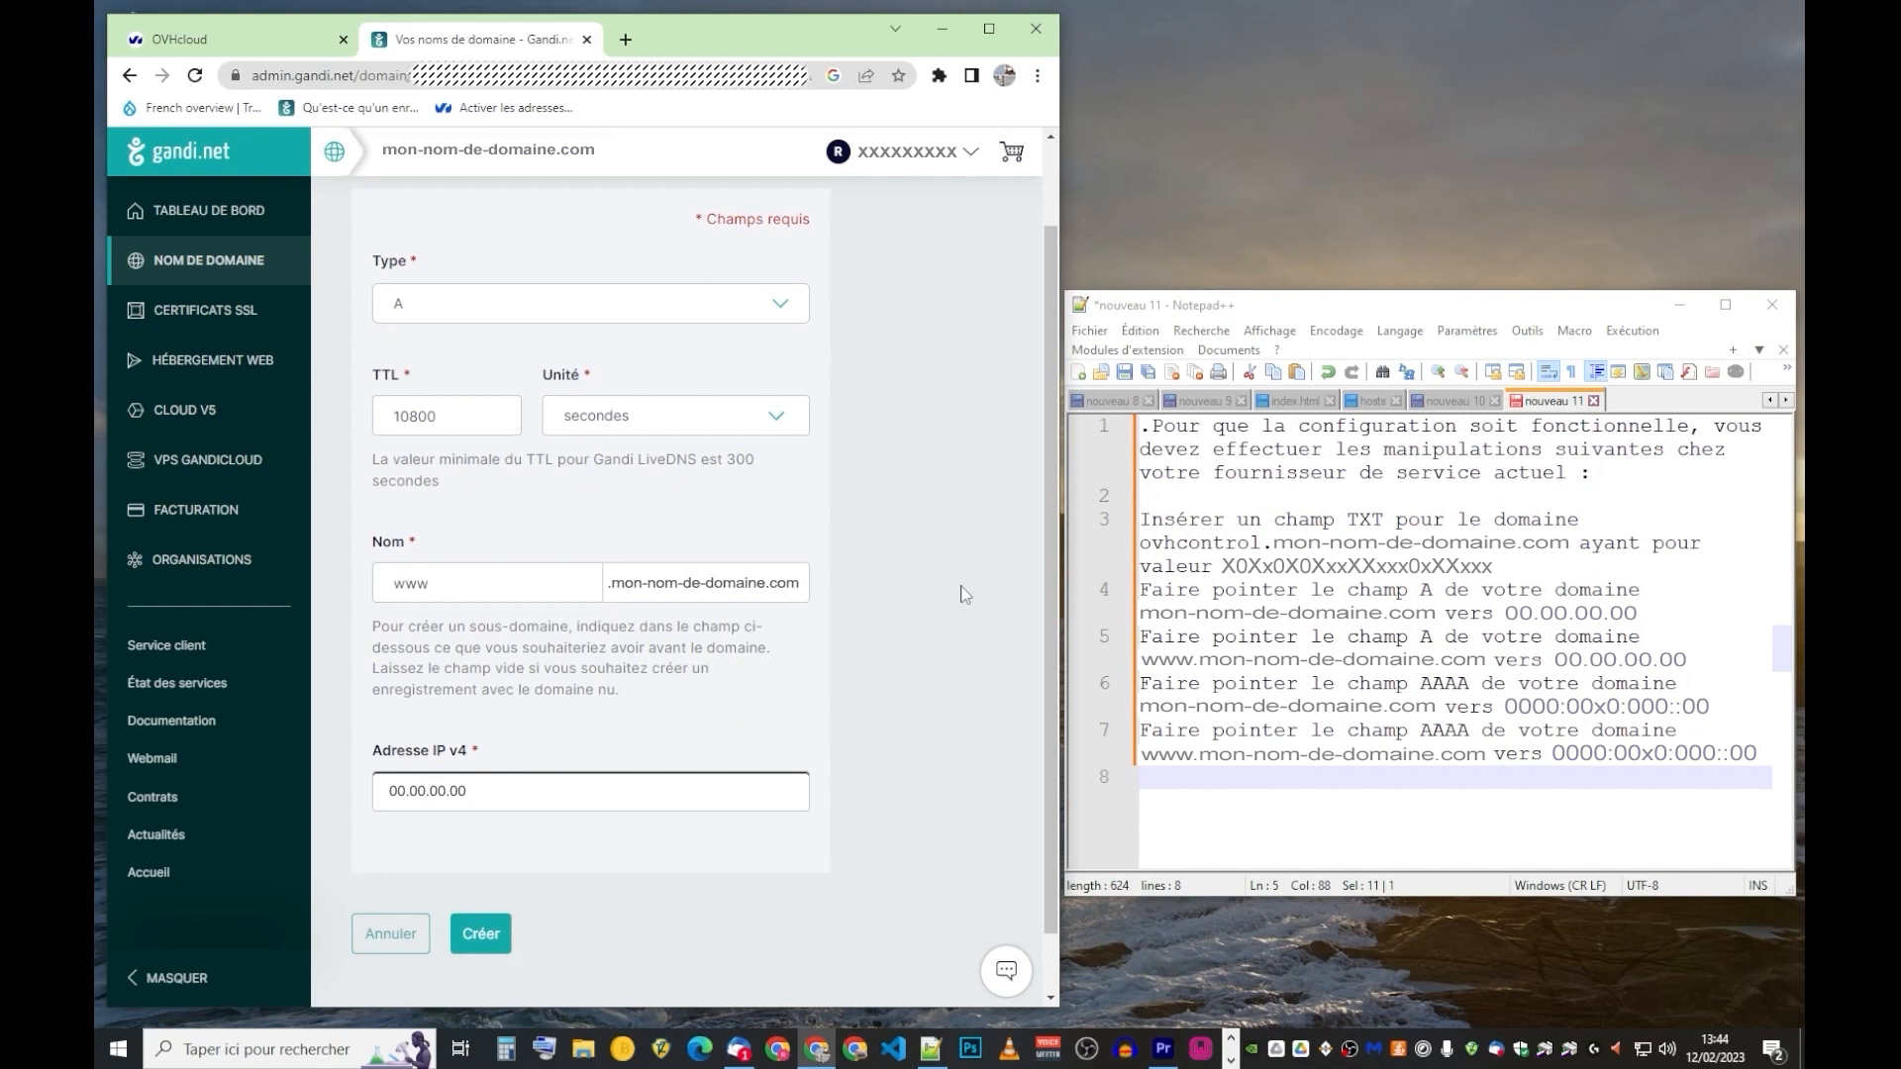
Step: Try to create a www A record with a TTL of 10800 seconds pointing to 00.00.00.00, and cancel the form
key(Return)
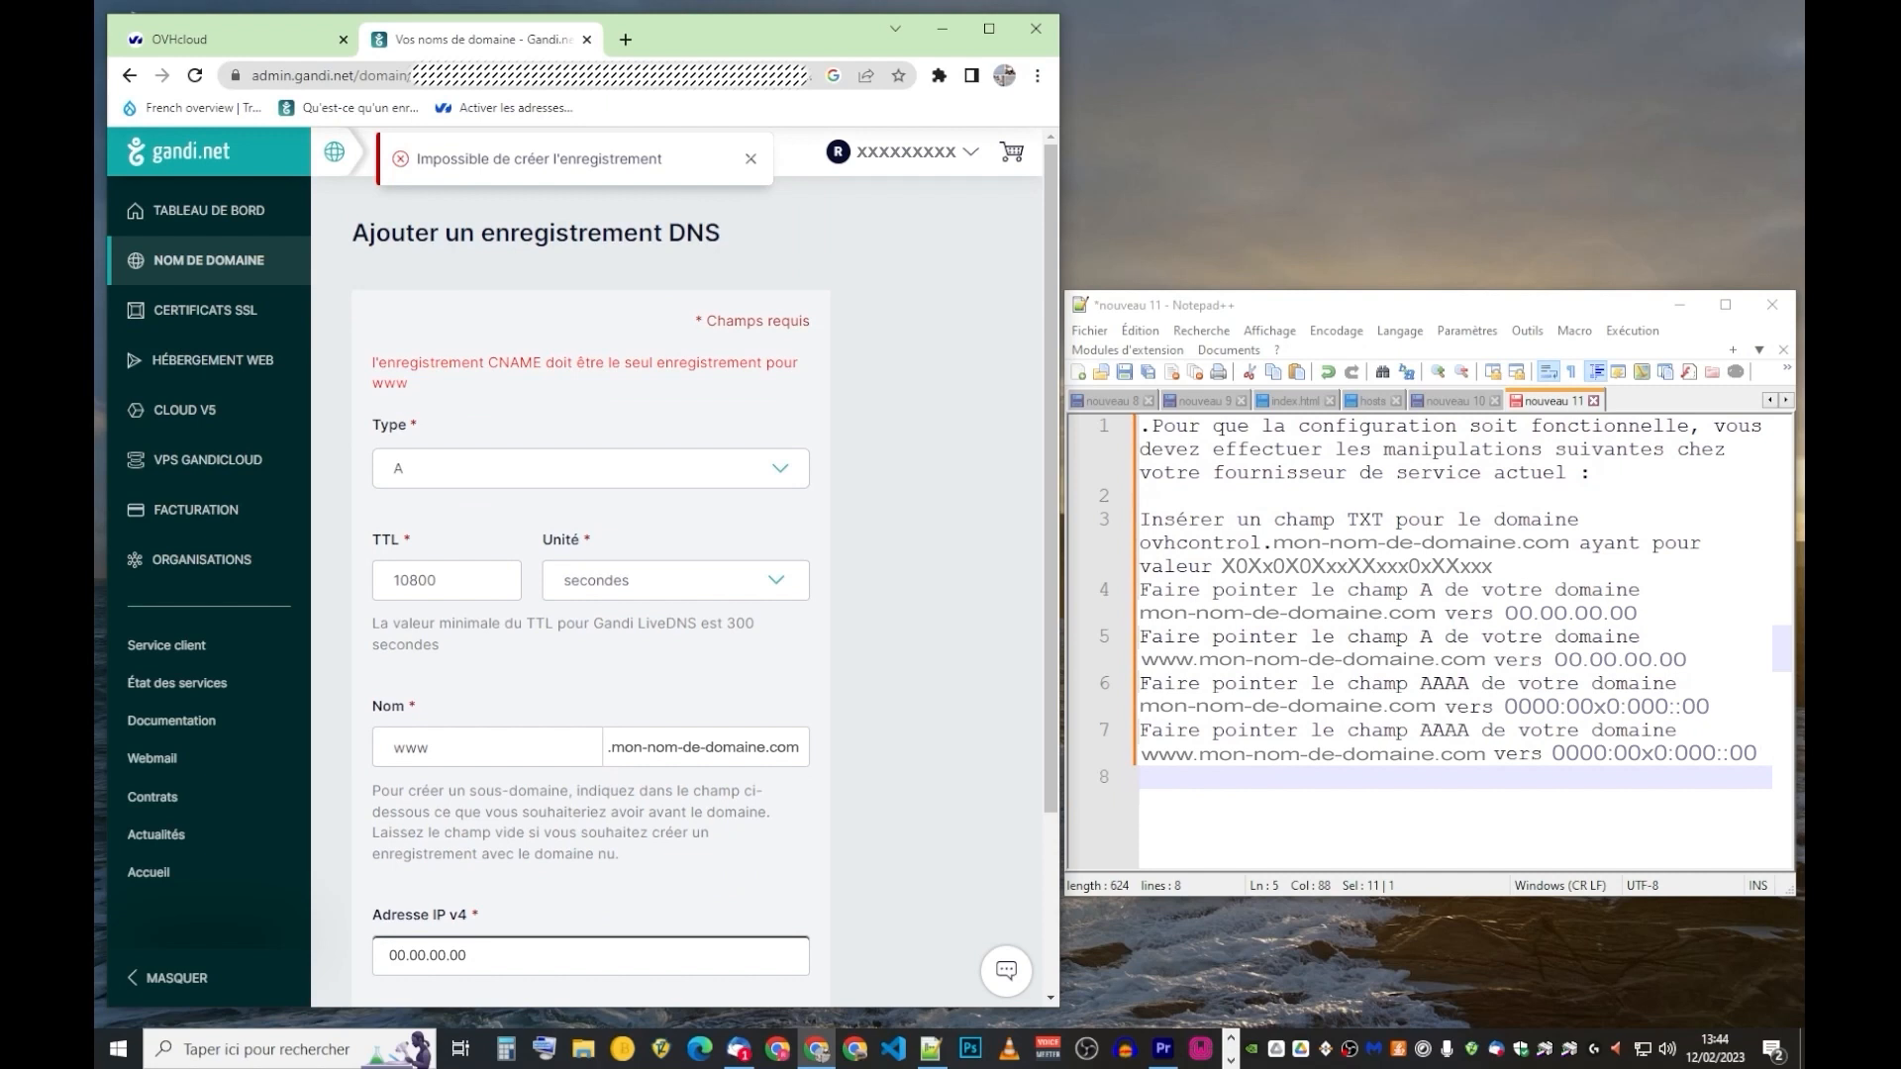
scroll(374, 868, down, 3)
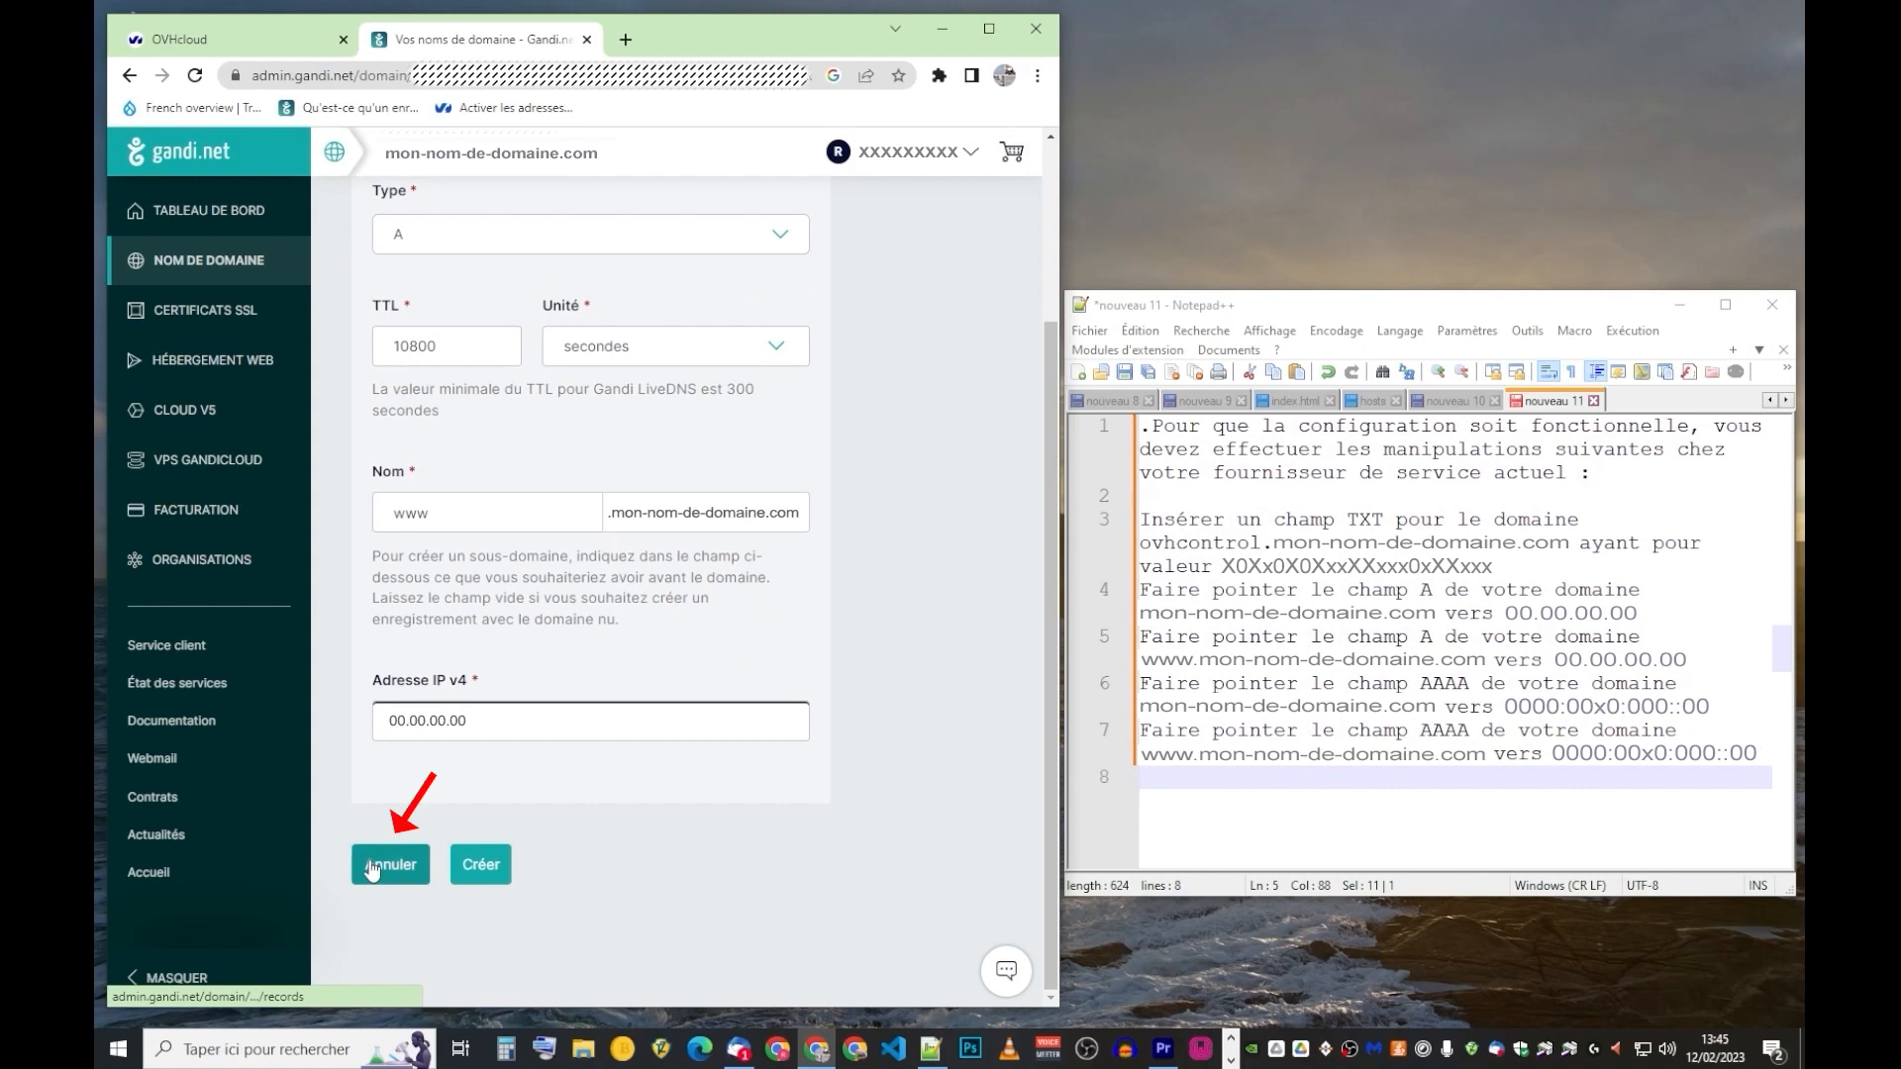
click(373, 868)
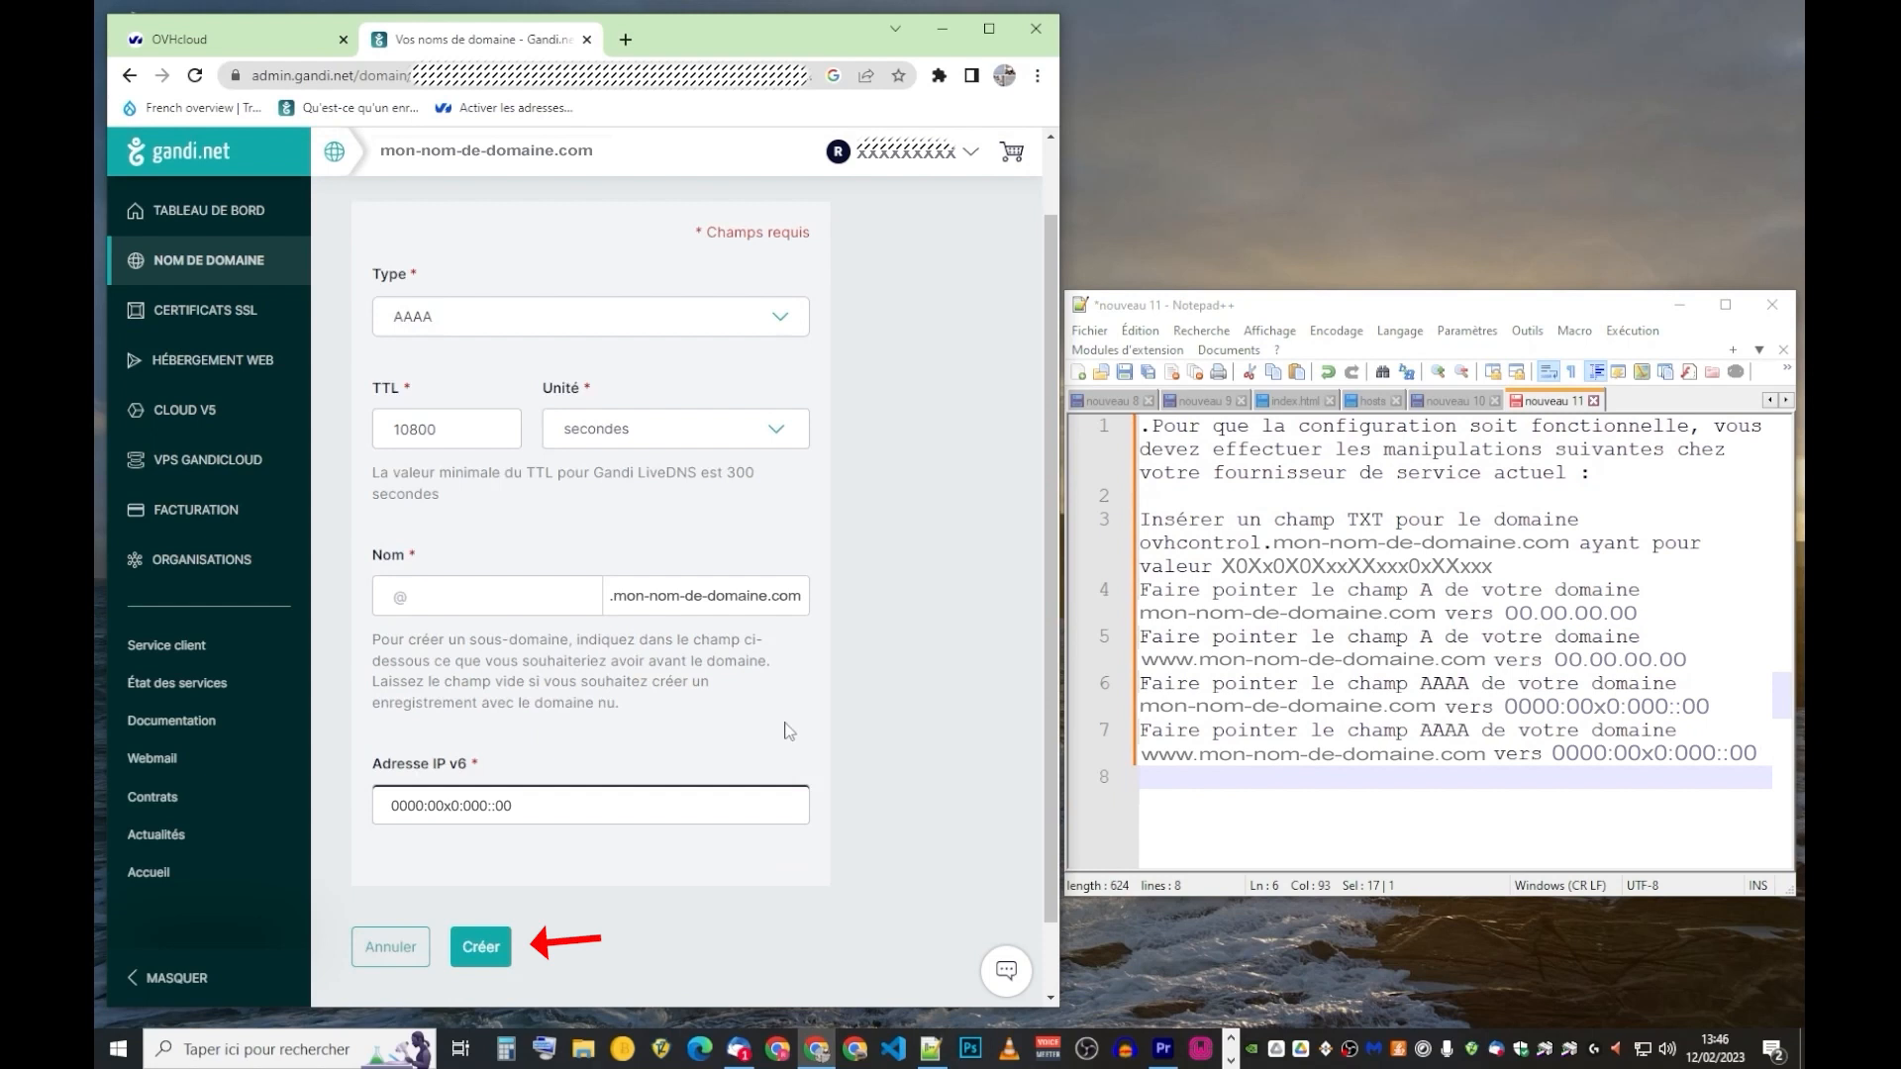
Step: Create an AAAA record for @ pointing to 0000:00x0:000::00 and delete the @ TXT record holding the SPF value
click(481, 947)
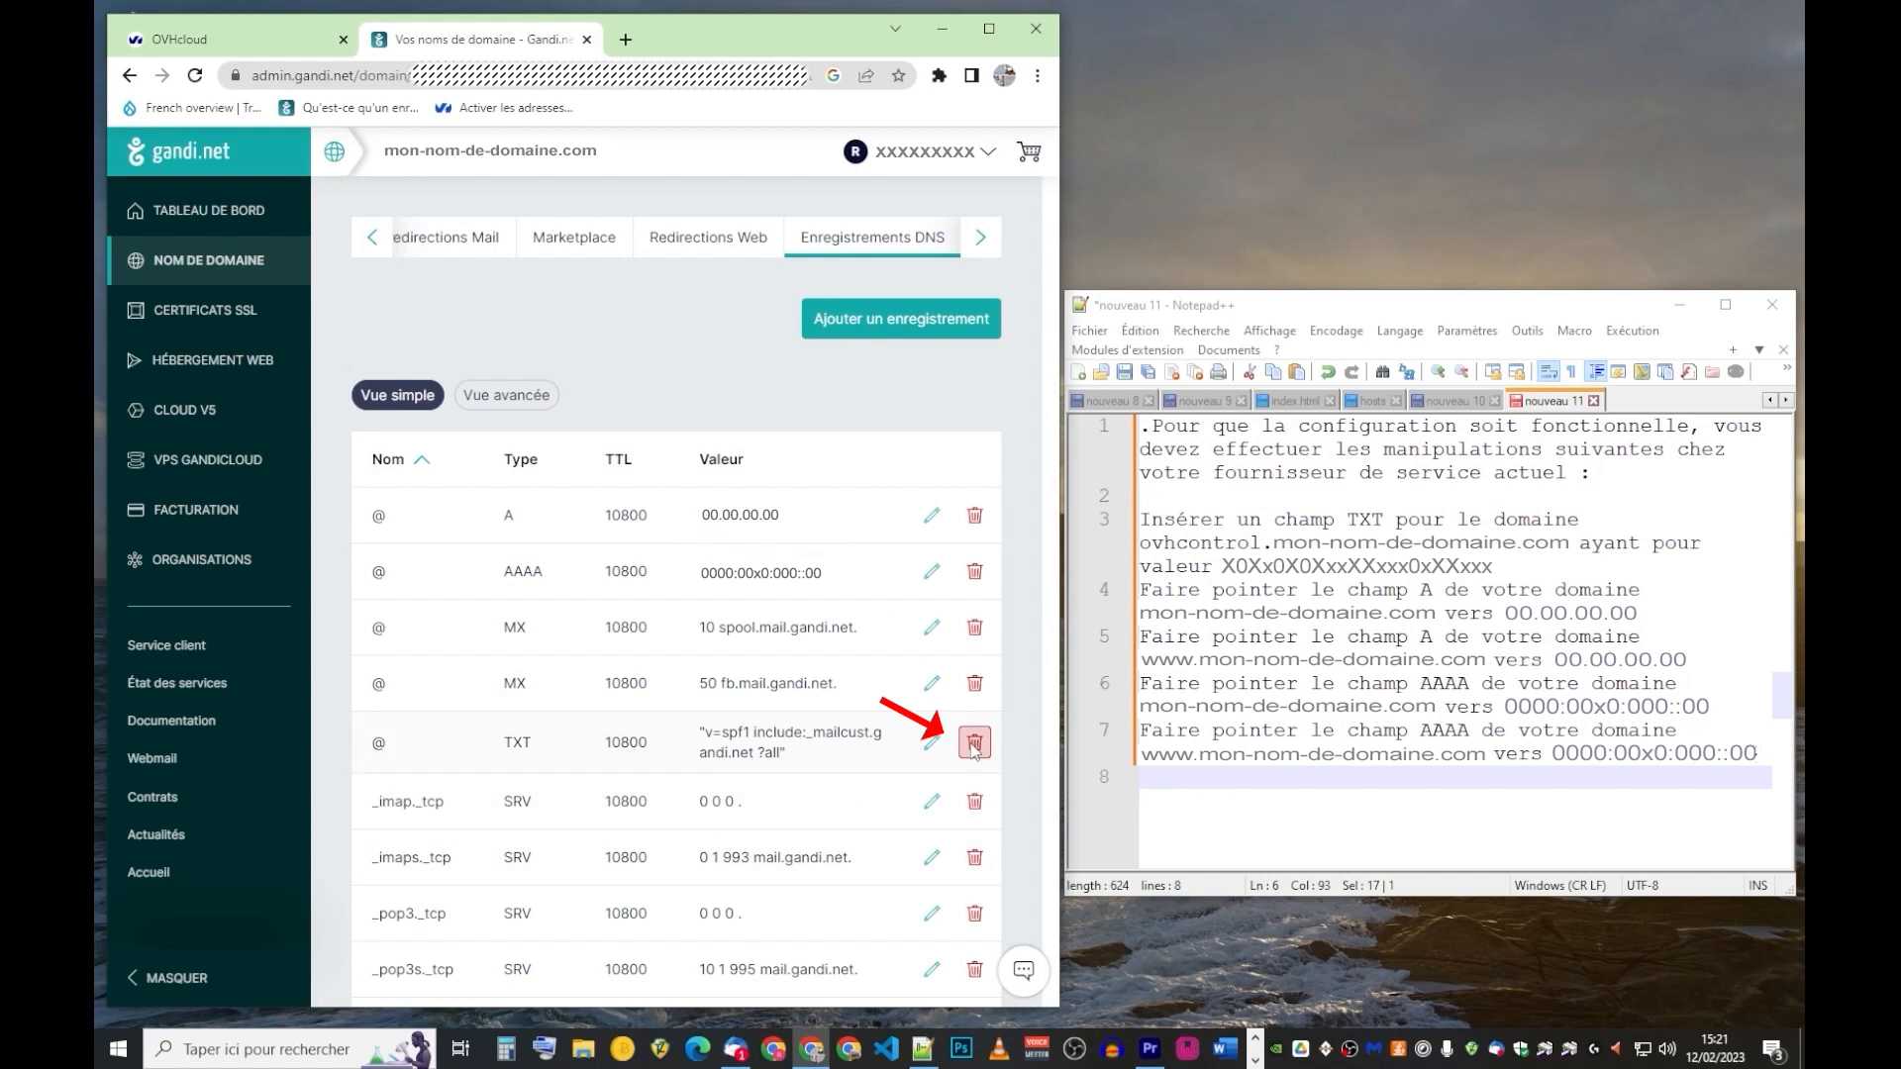
click(974, 745)
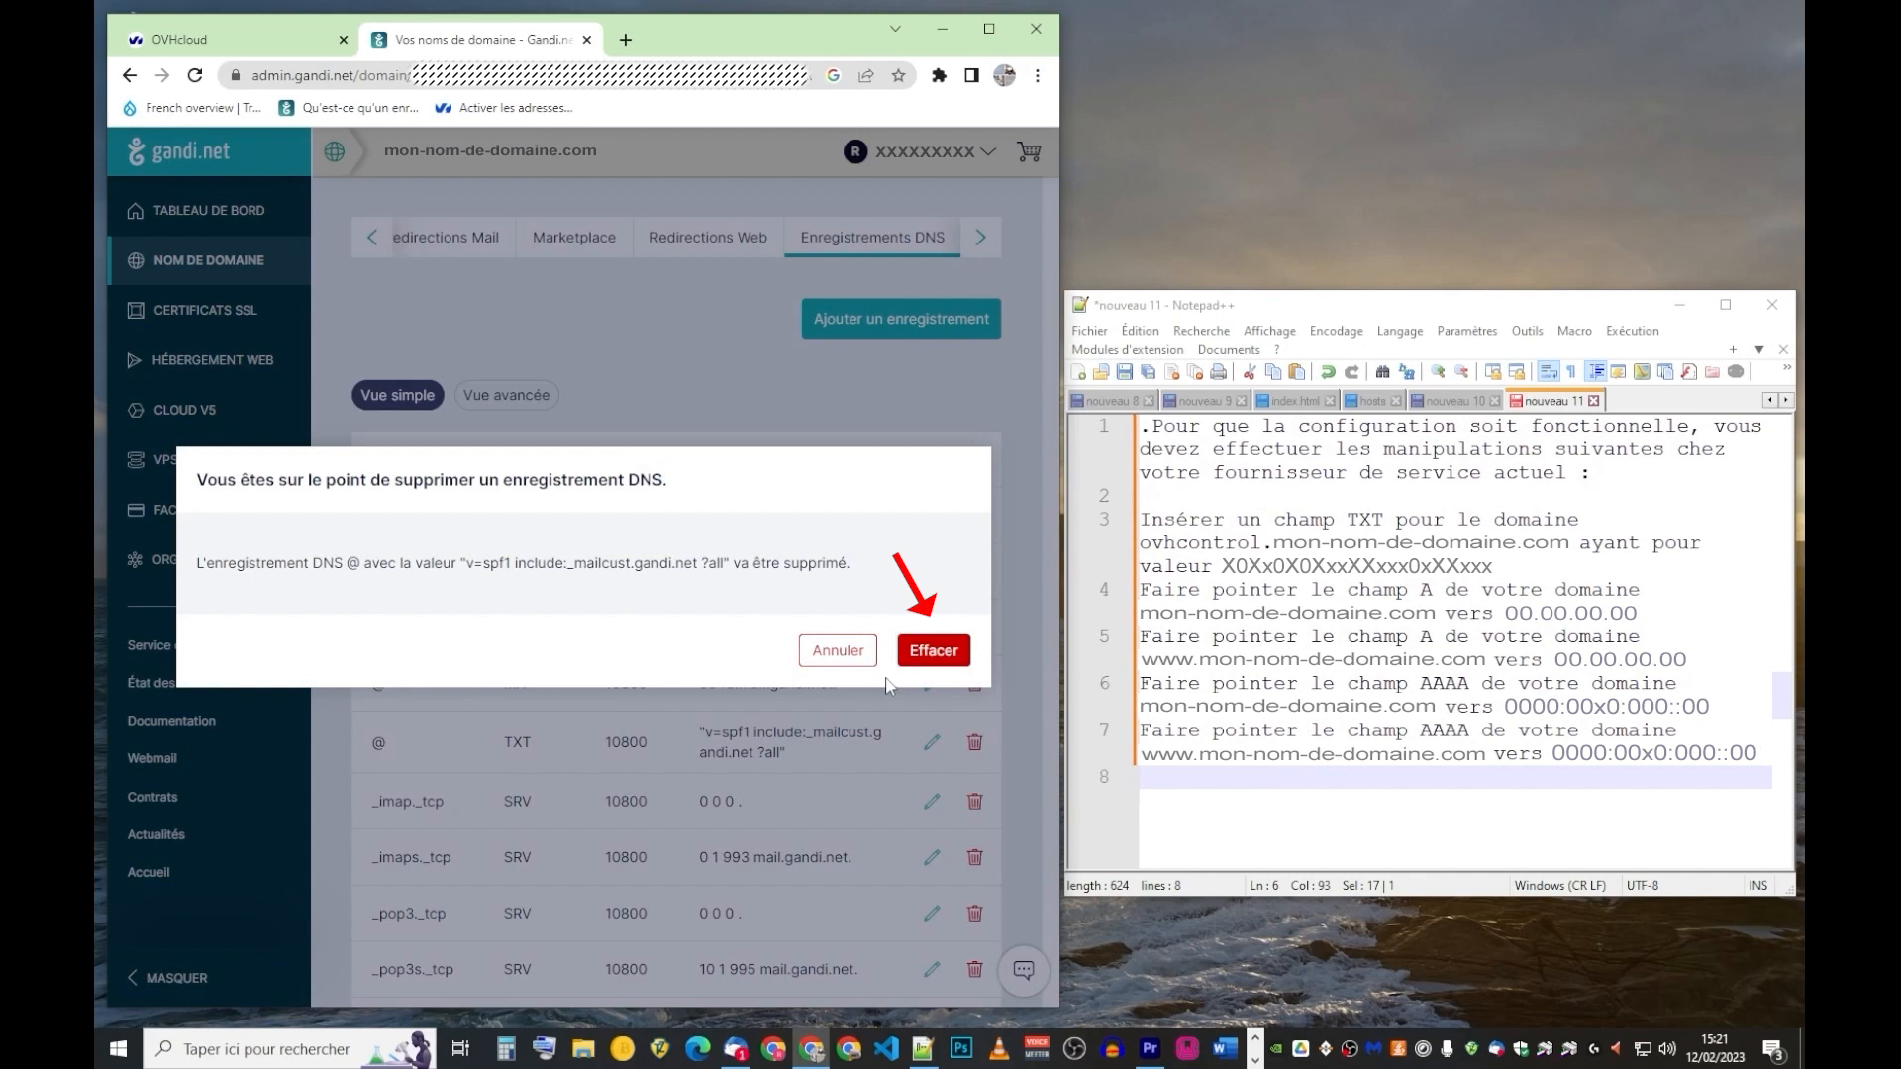
click(934, 651)
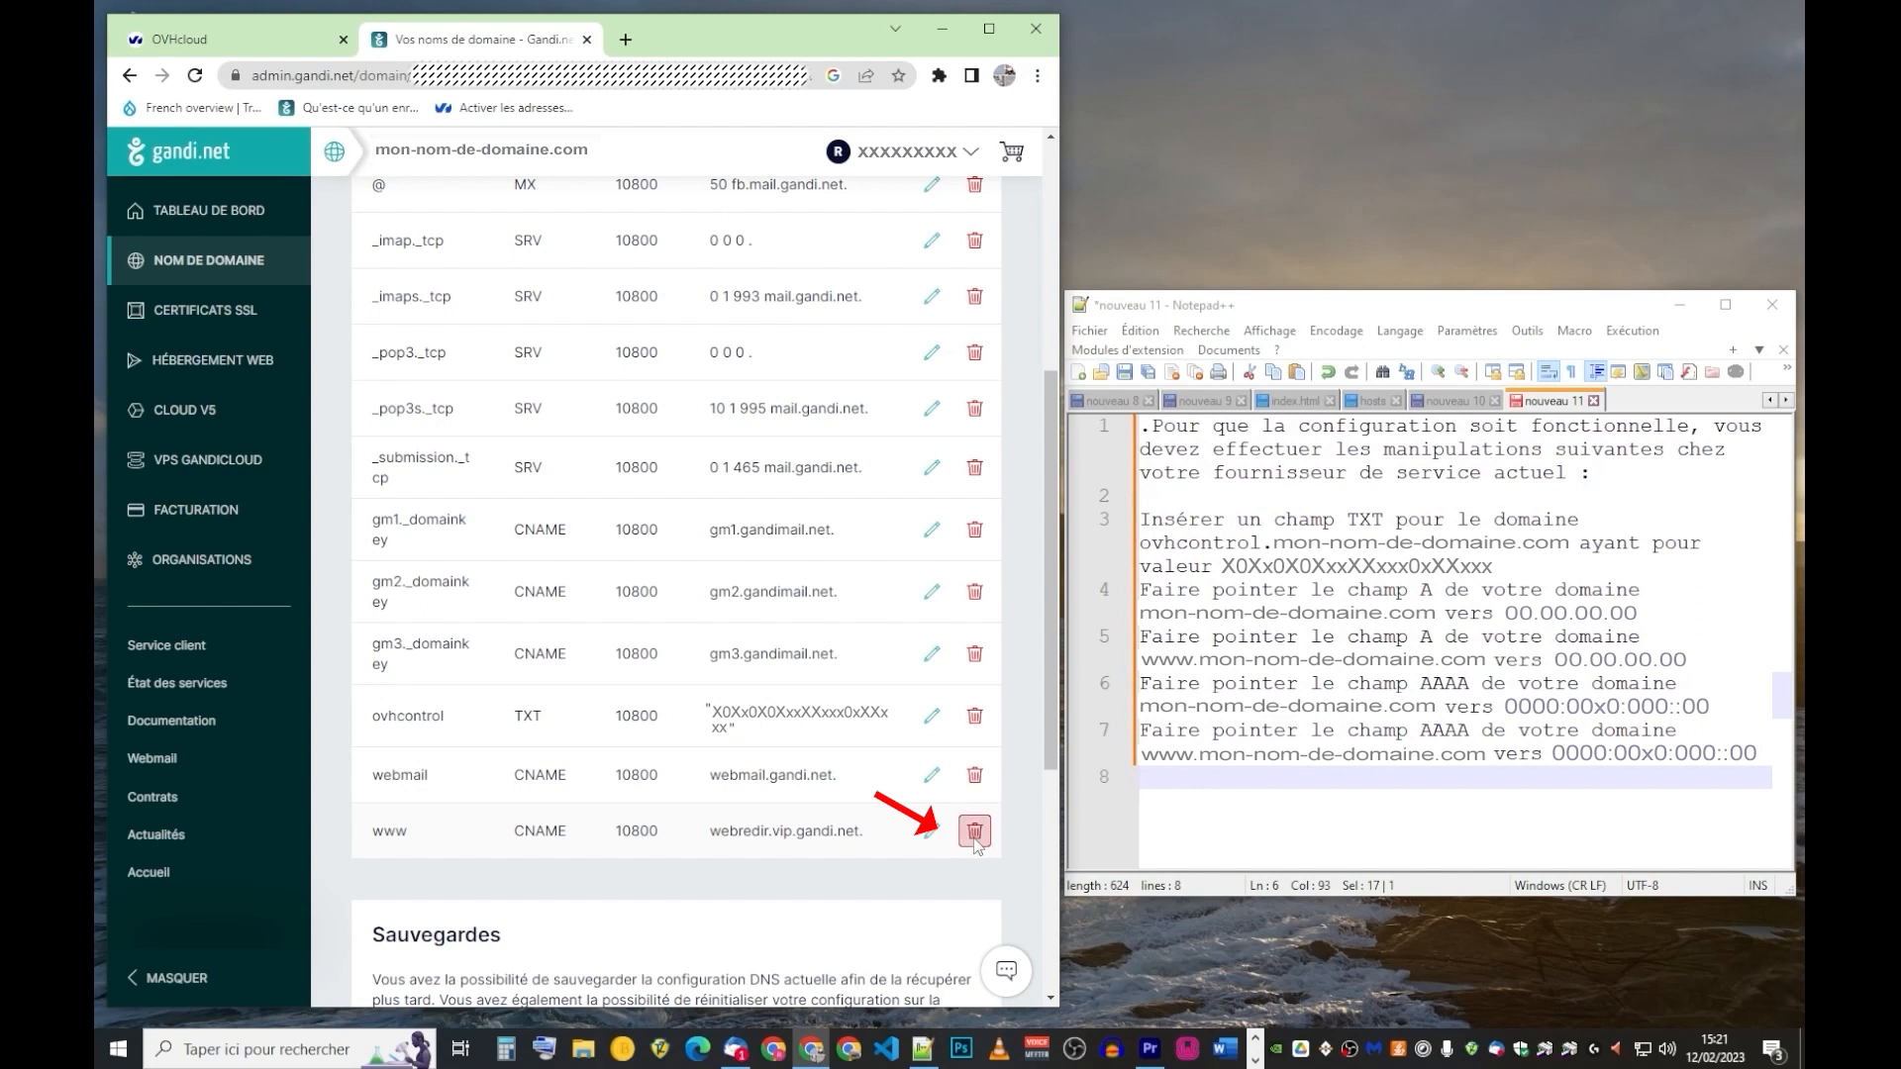
Step: Delete the www CNAME record pointing to webredir.vip.gandi.net. and open the zone file for editing in the advanced view
click(974, 831)
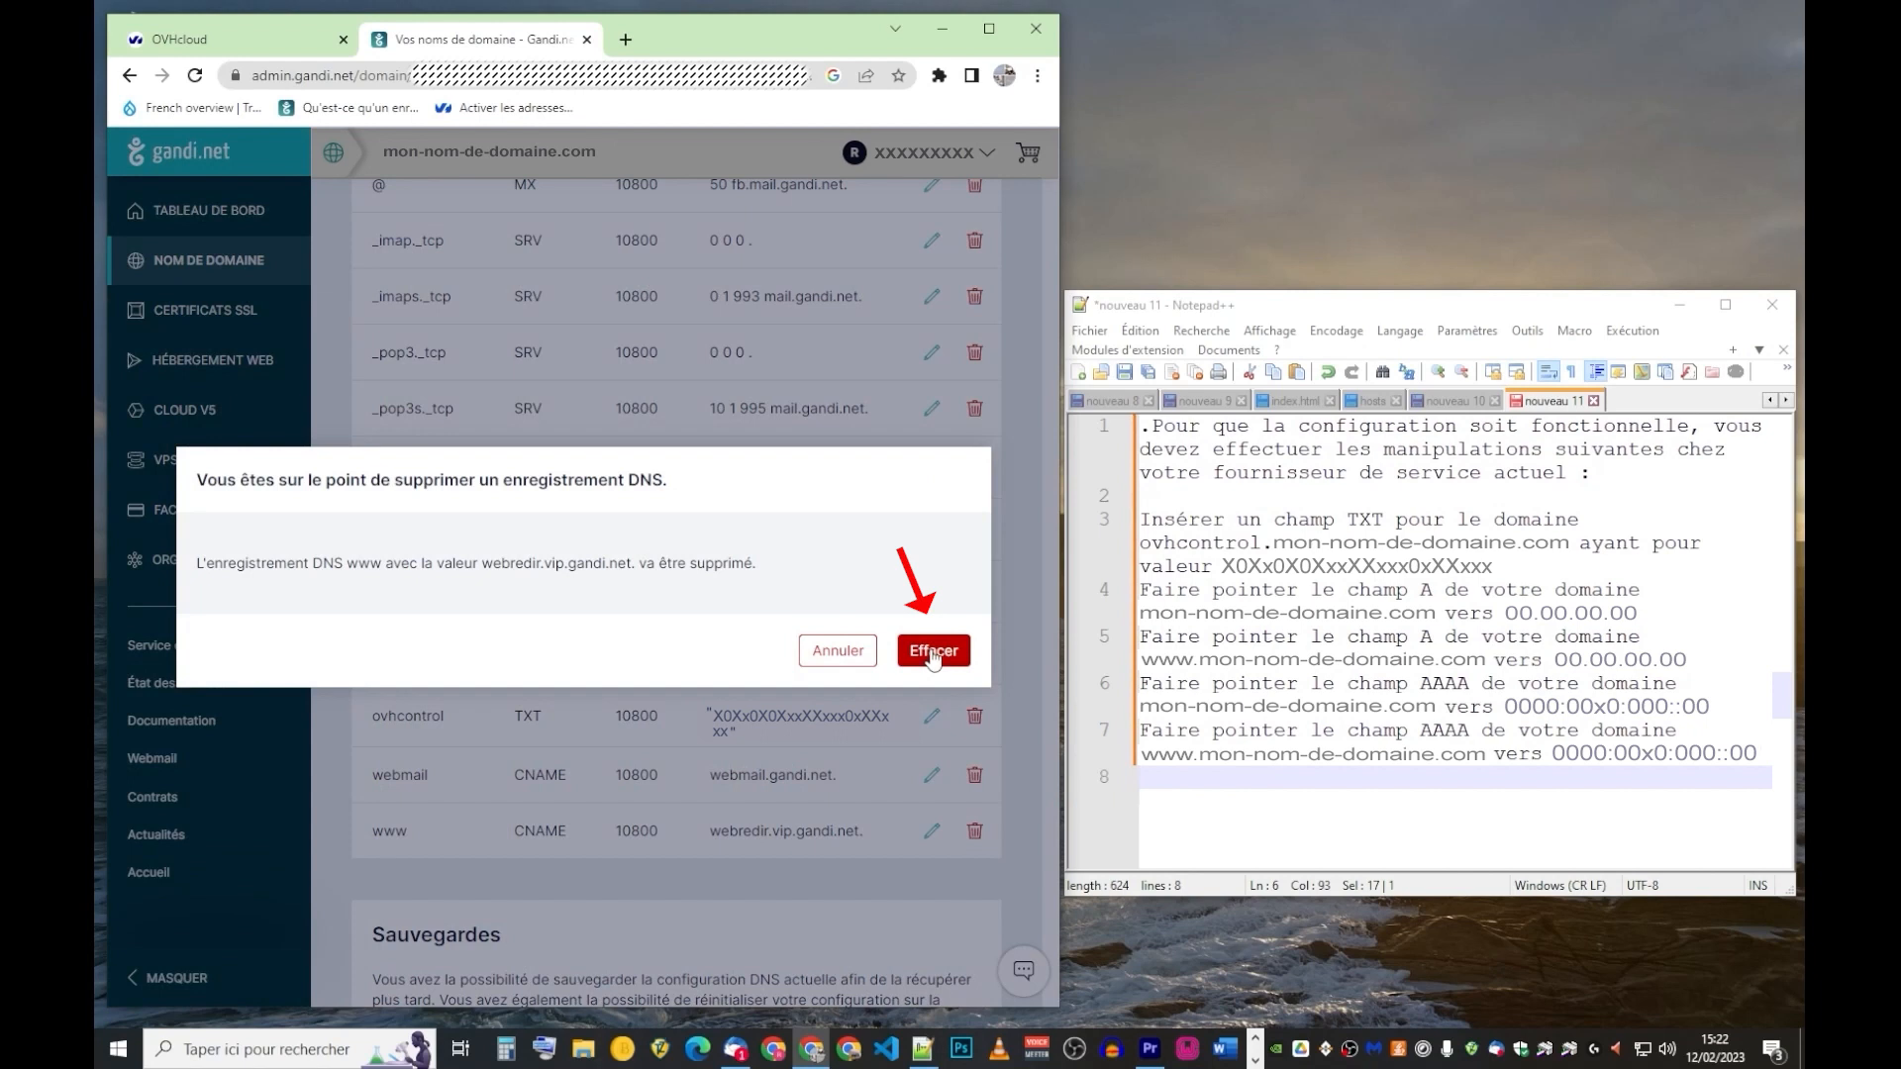
click(931, 656)
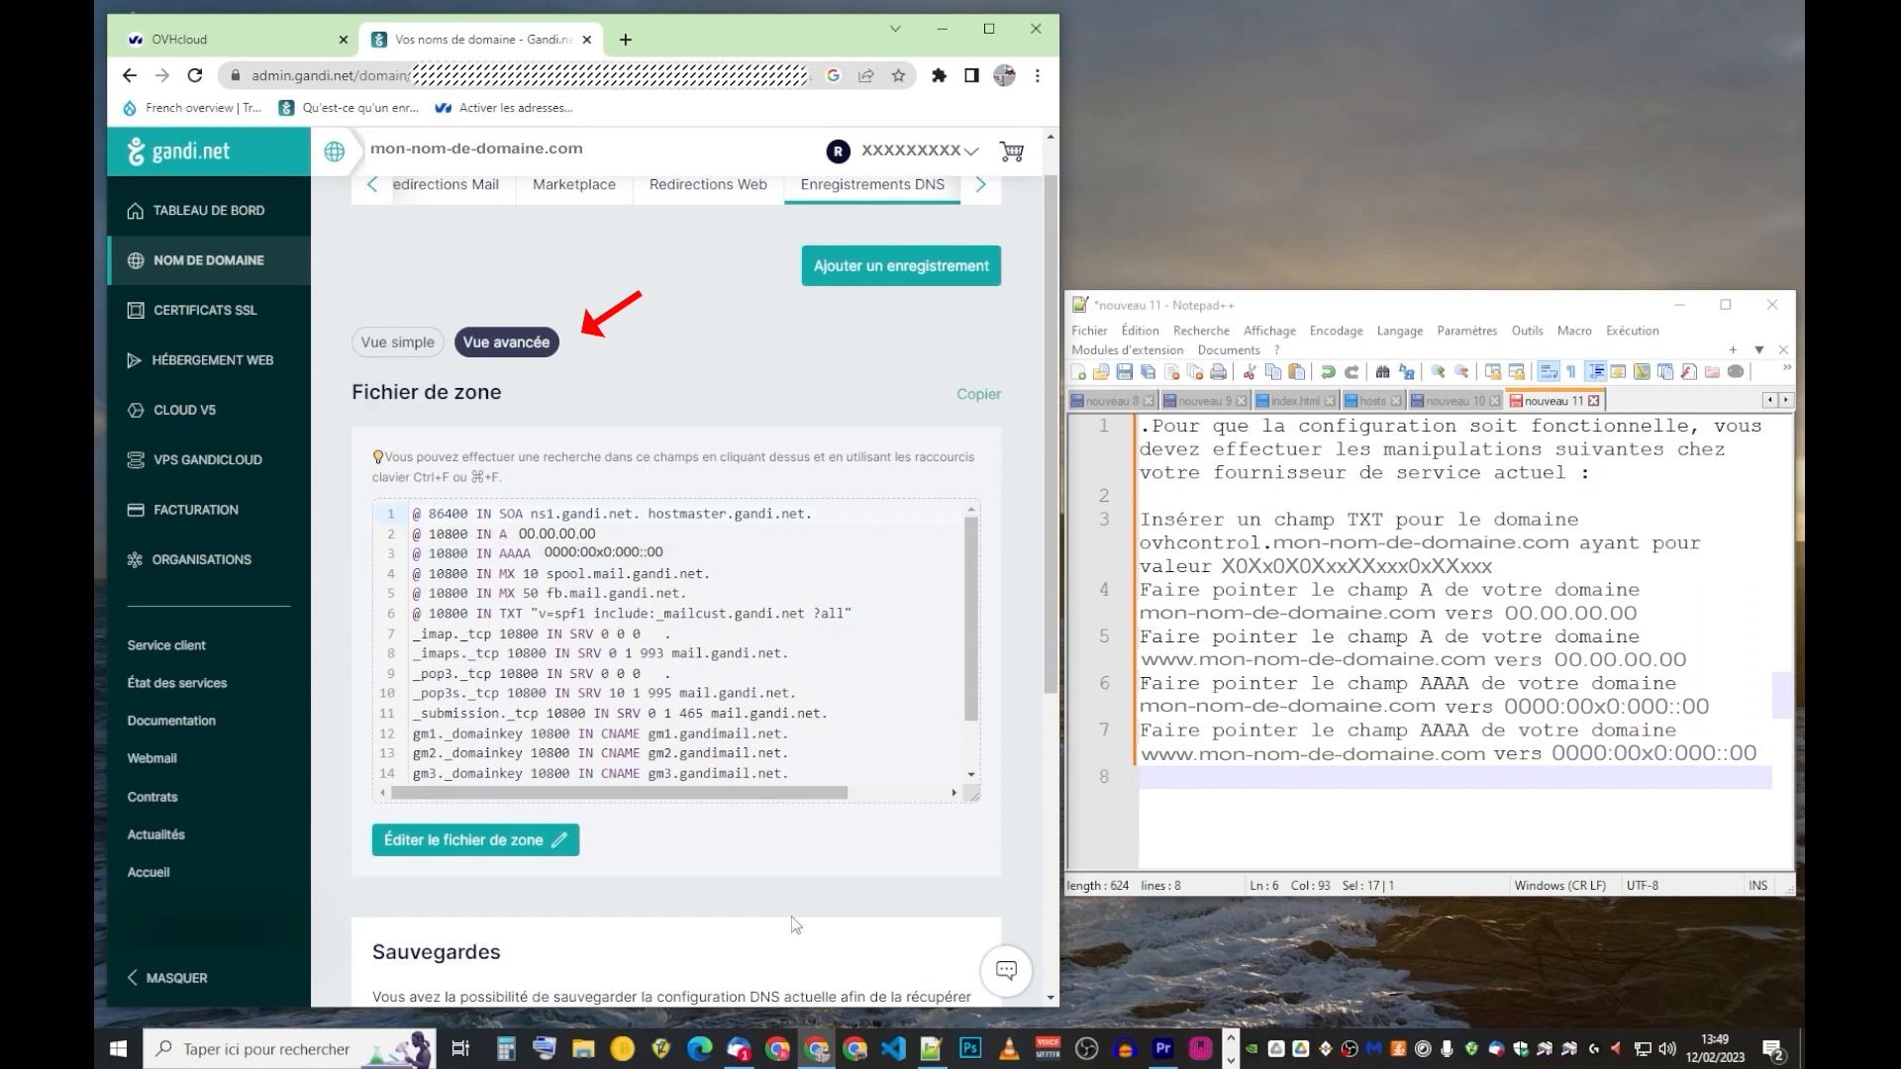
click(484, 853)
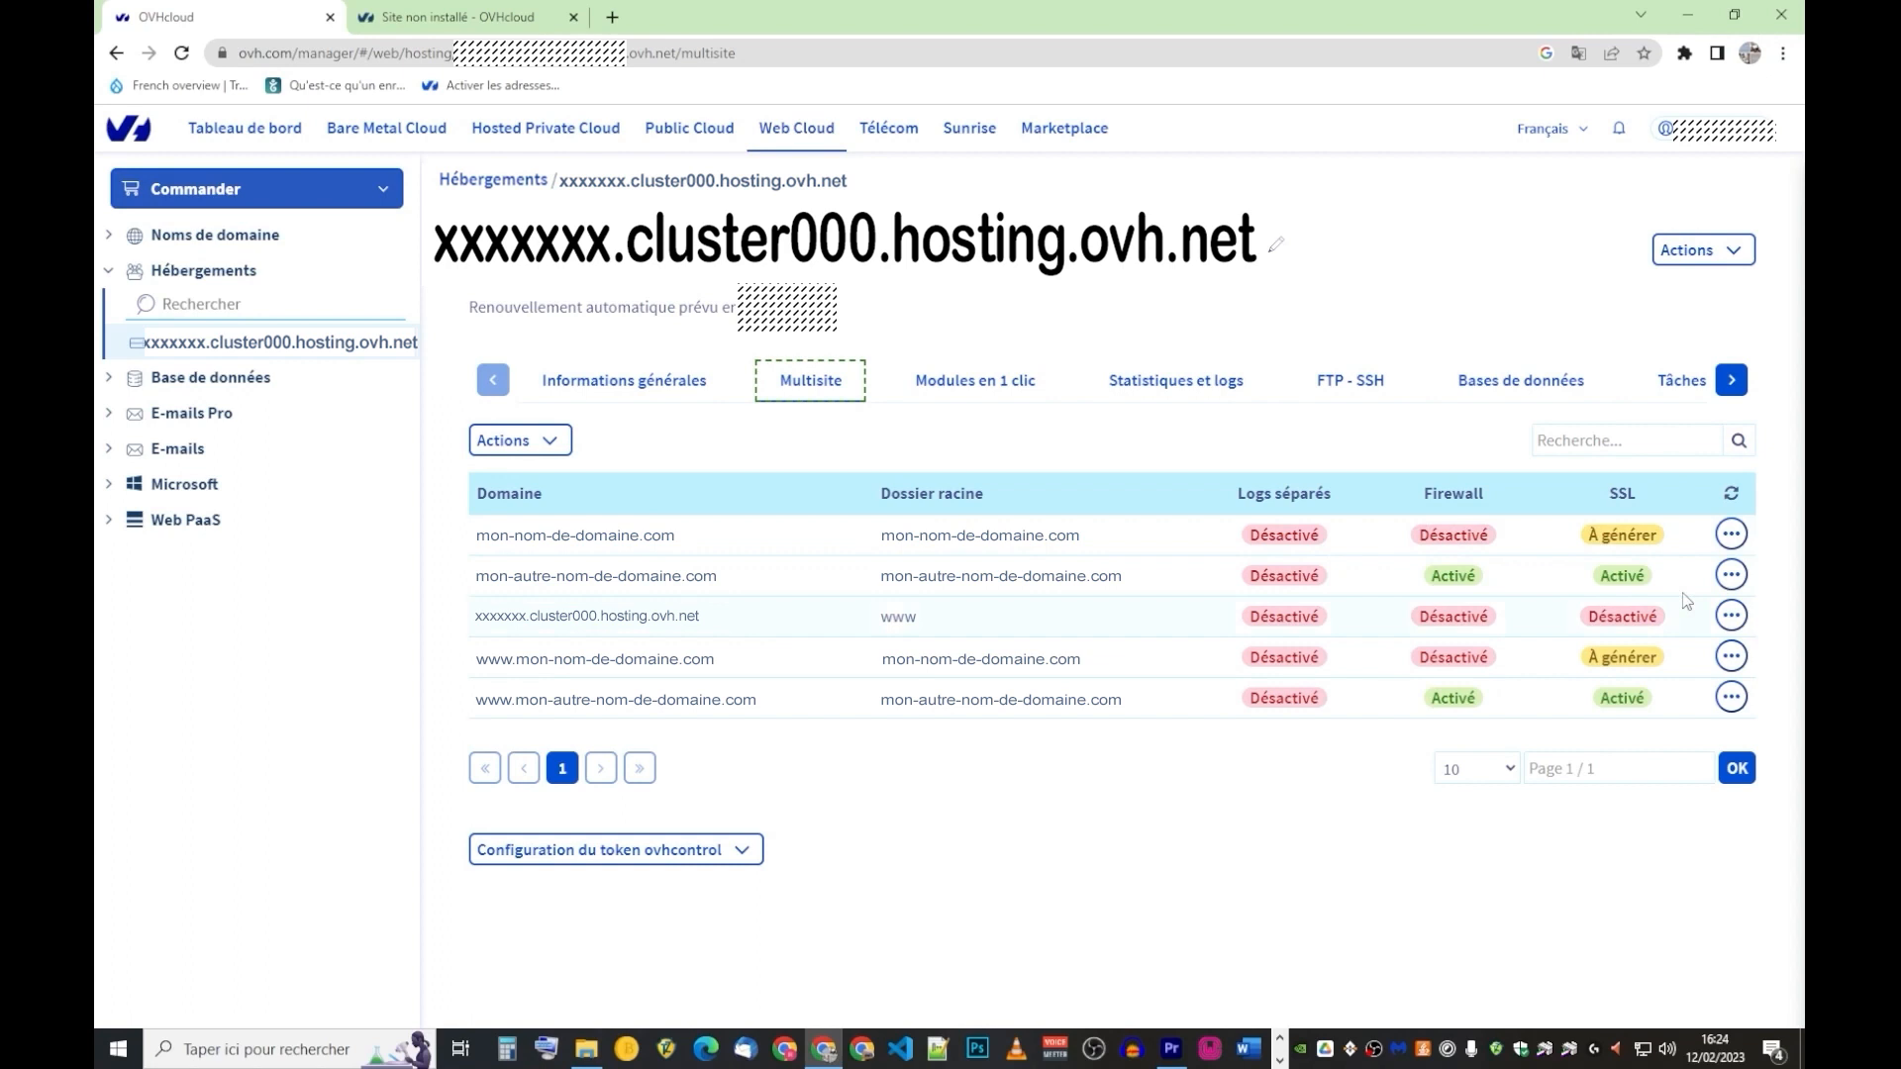
Step: Activate the firewall for mon-nom-de-domaine.com in the multisite list, with SSL enabled and the root folder kept as mon-nom-de-domaine.com
click(1731, 535)
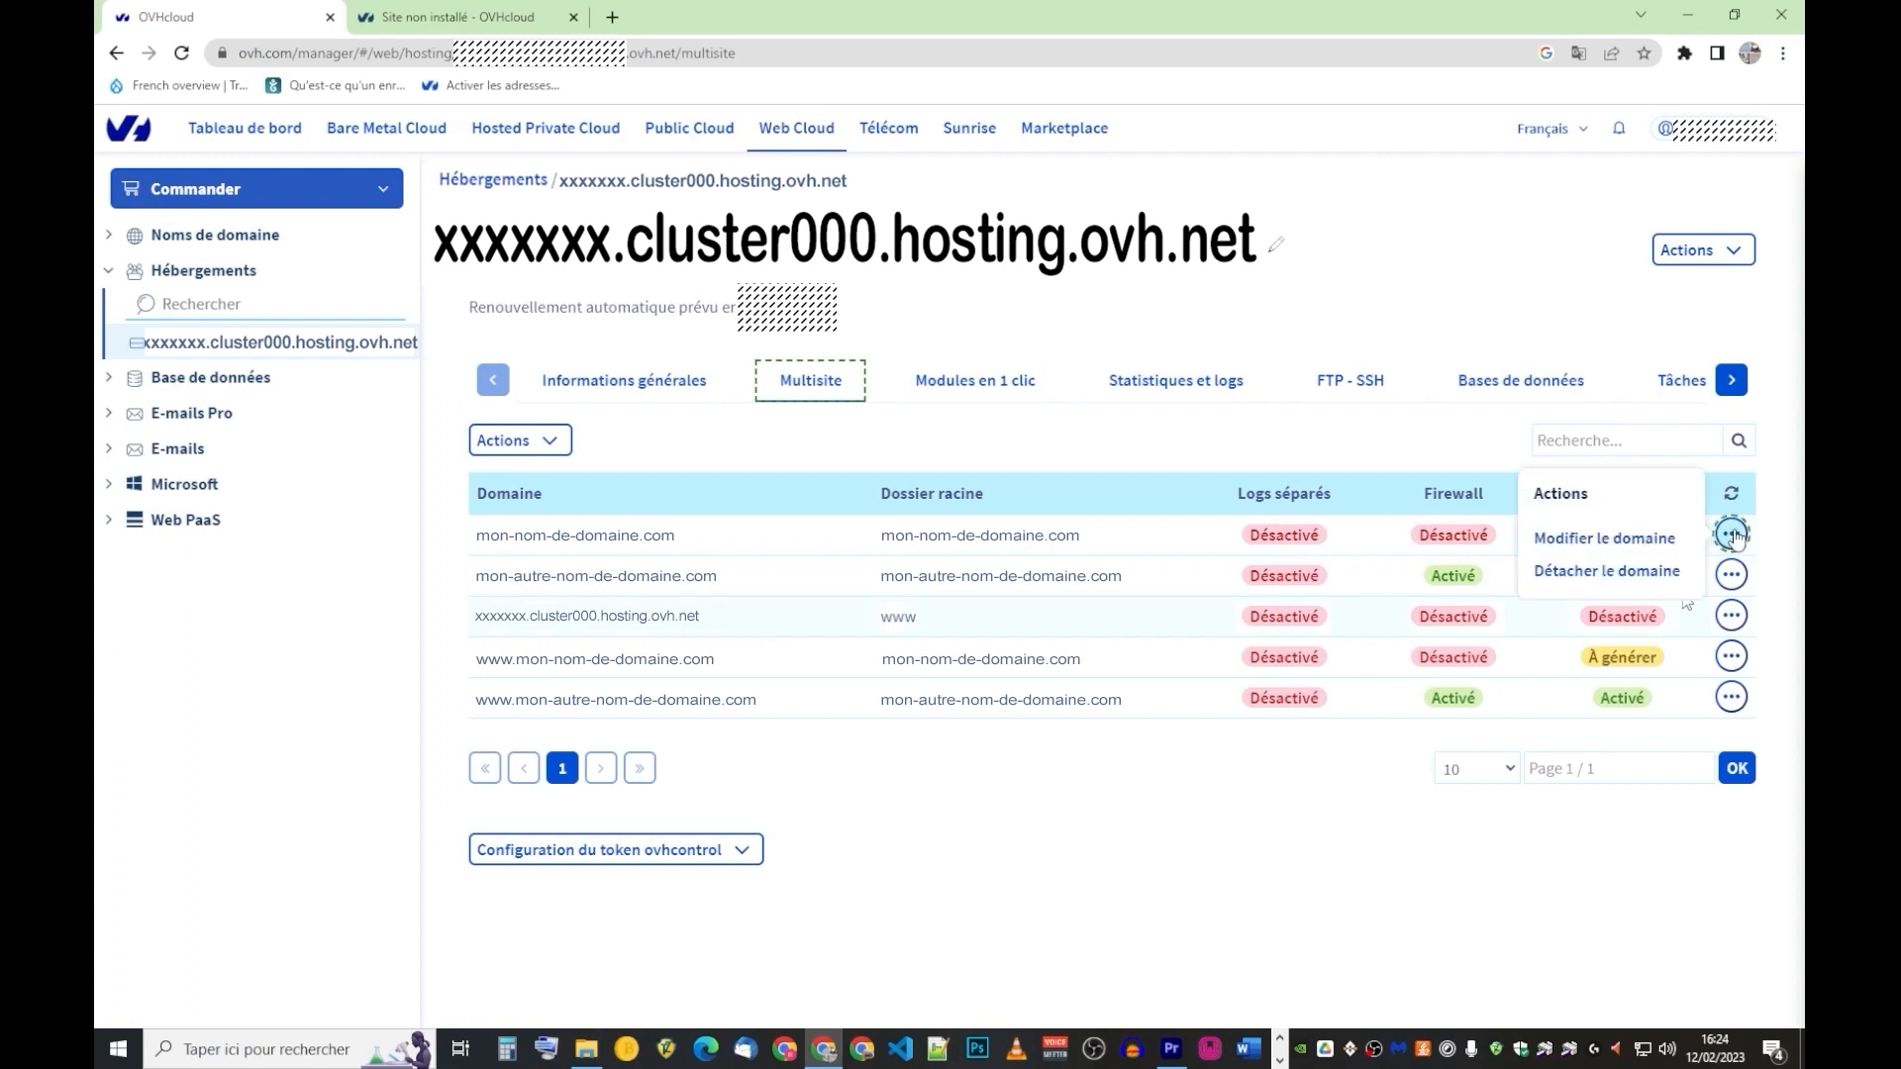
click(1599, 543)
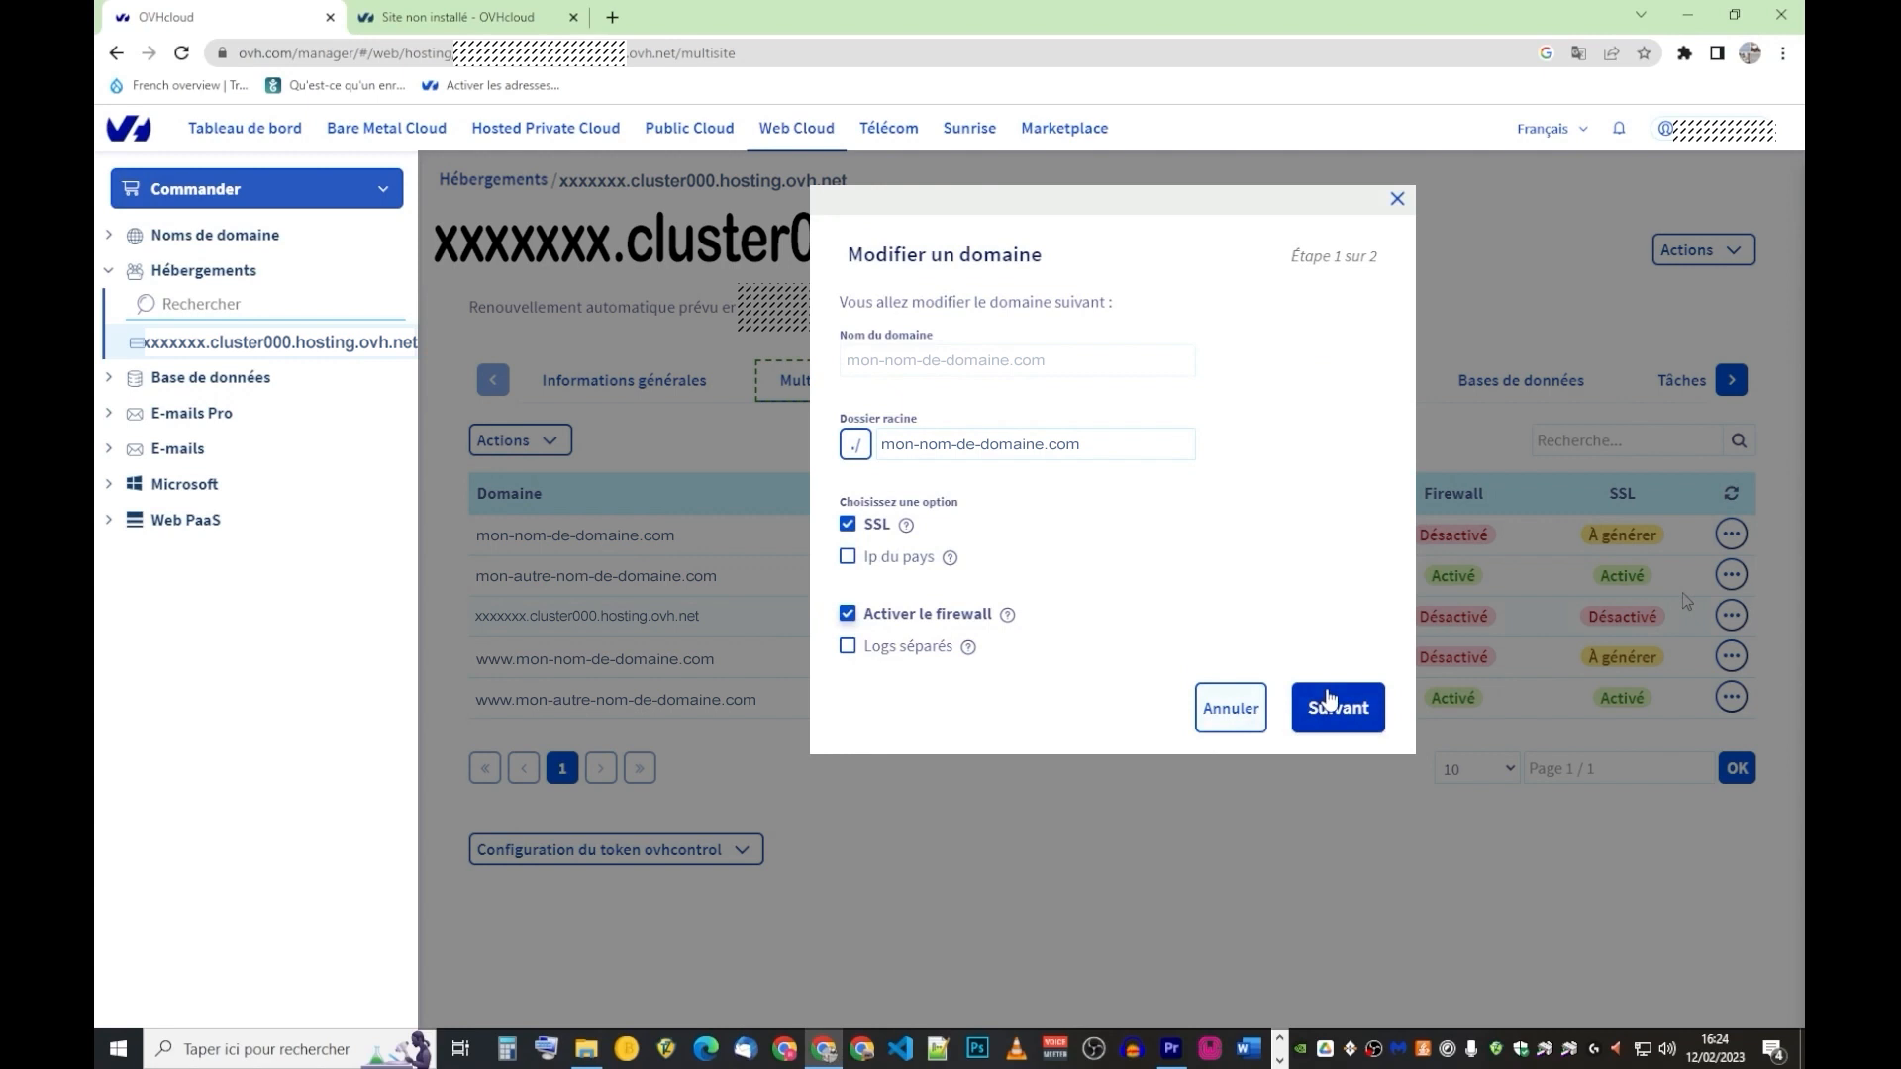
click(1330, 700)
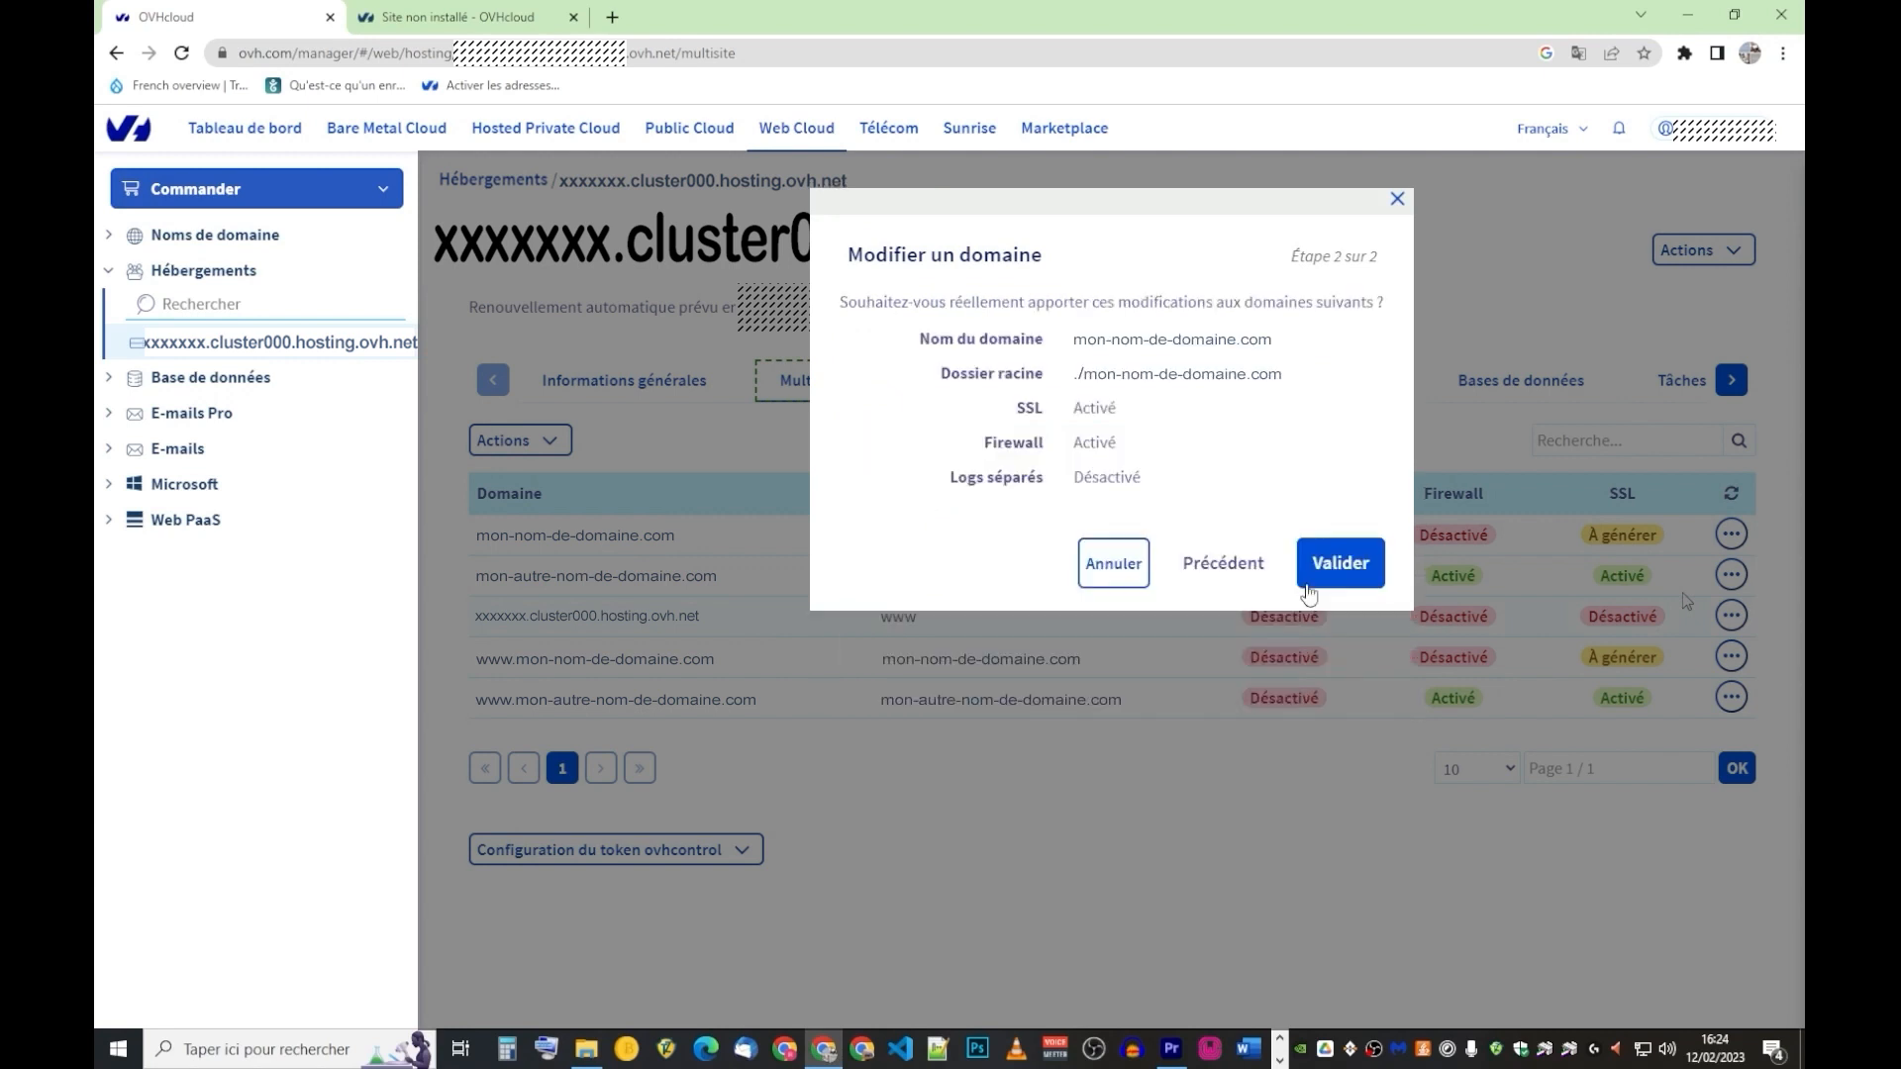
click(1339, 563)
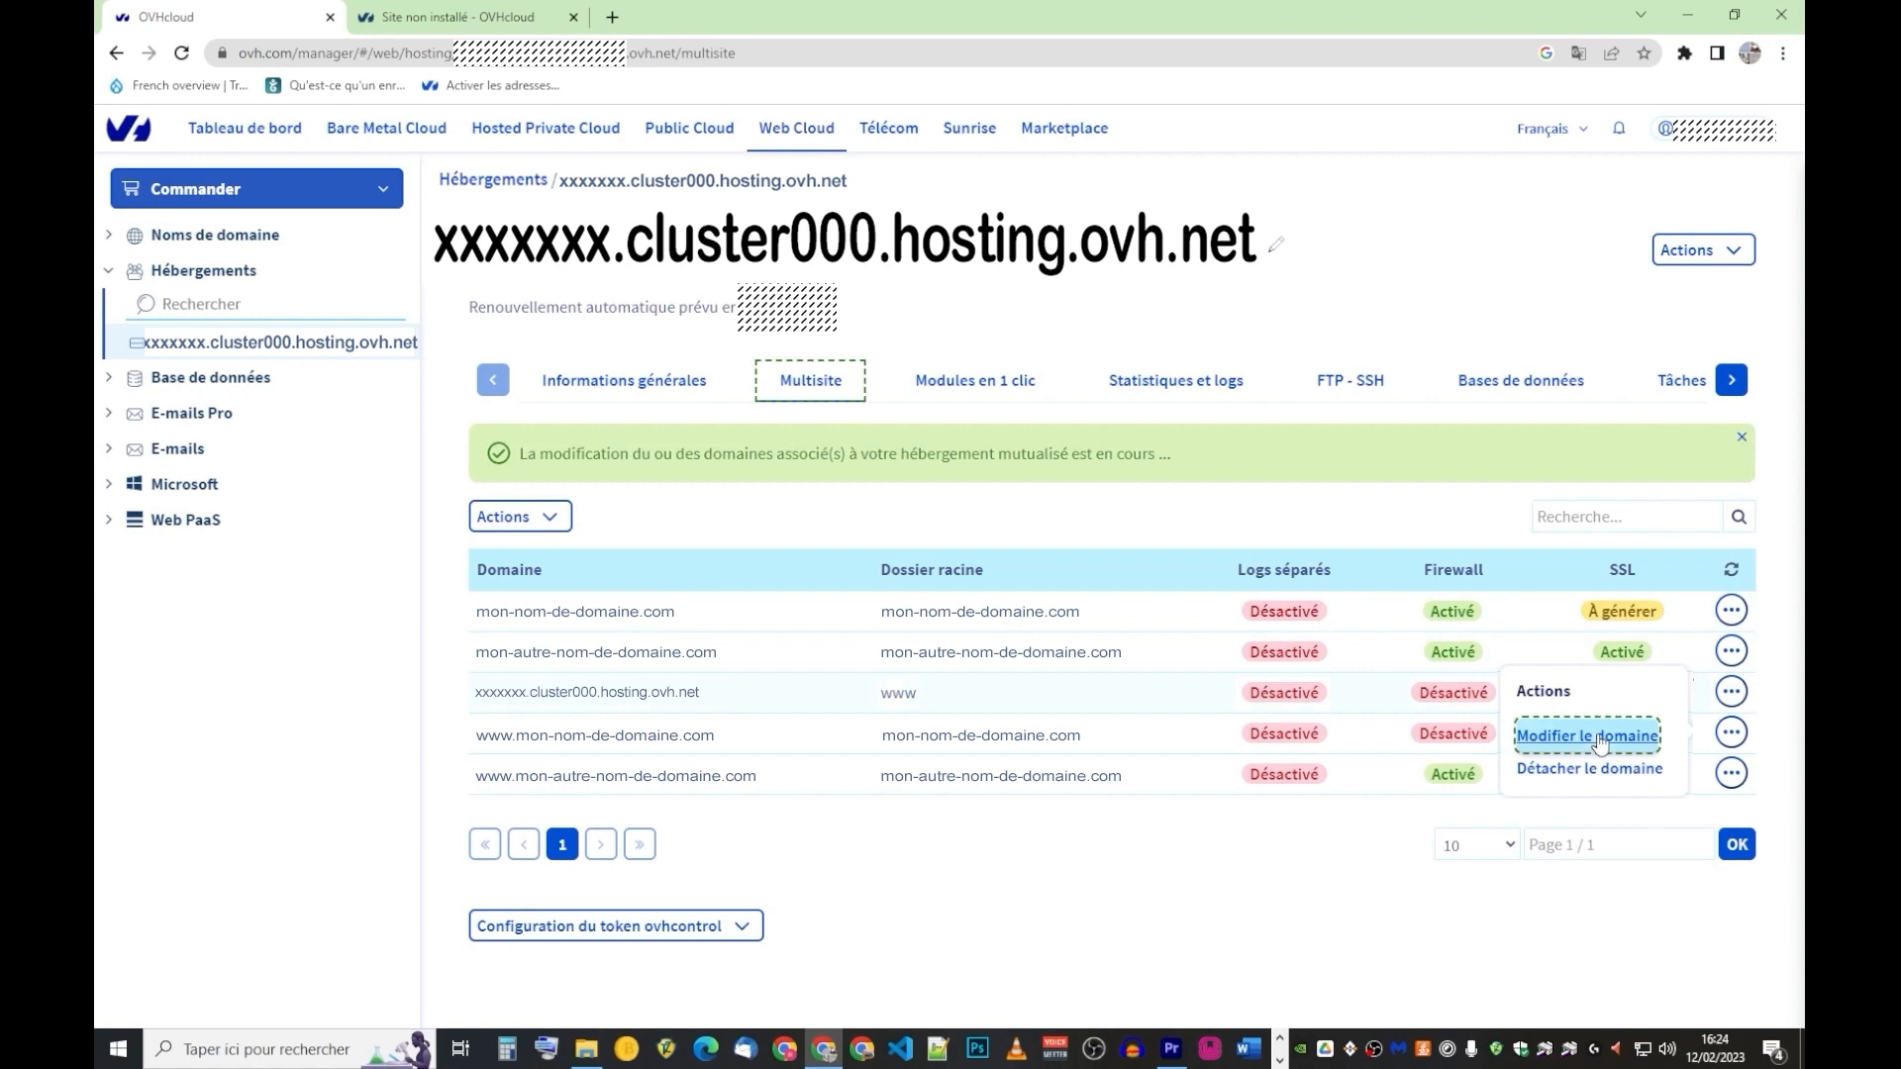
click(1596, 737)
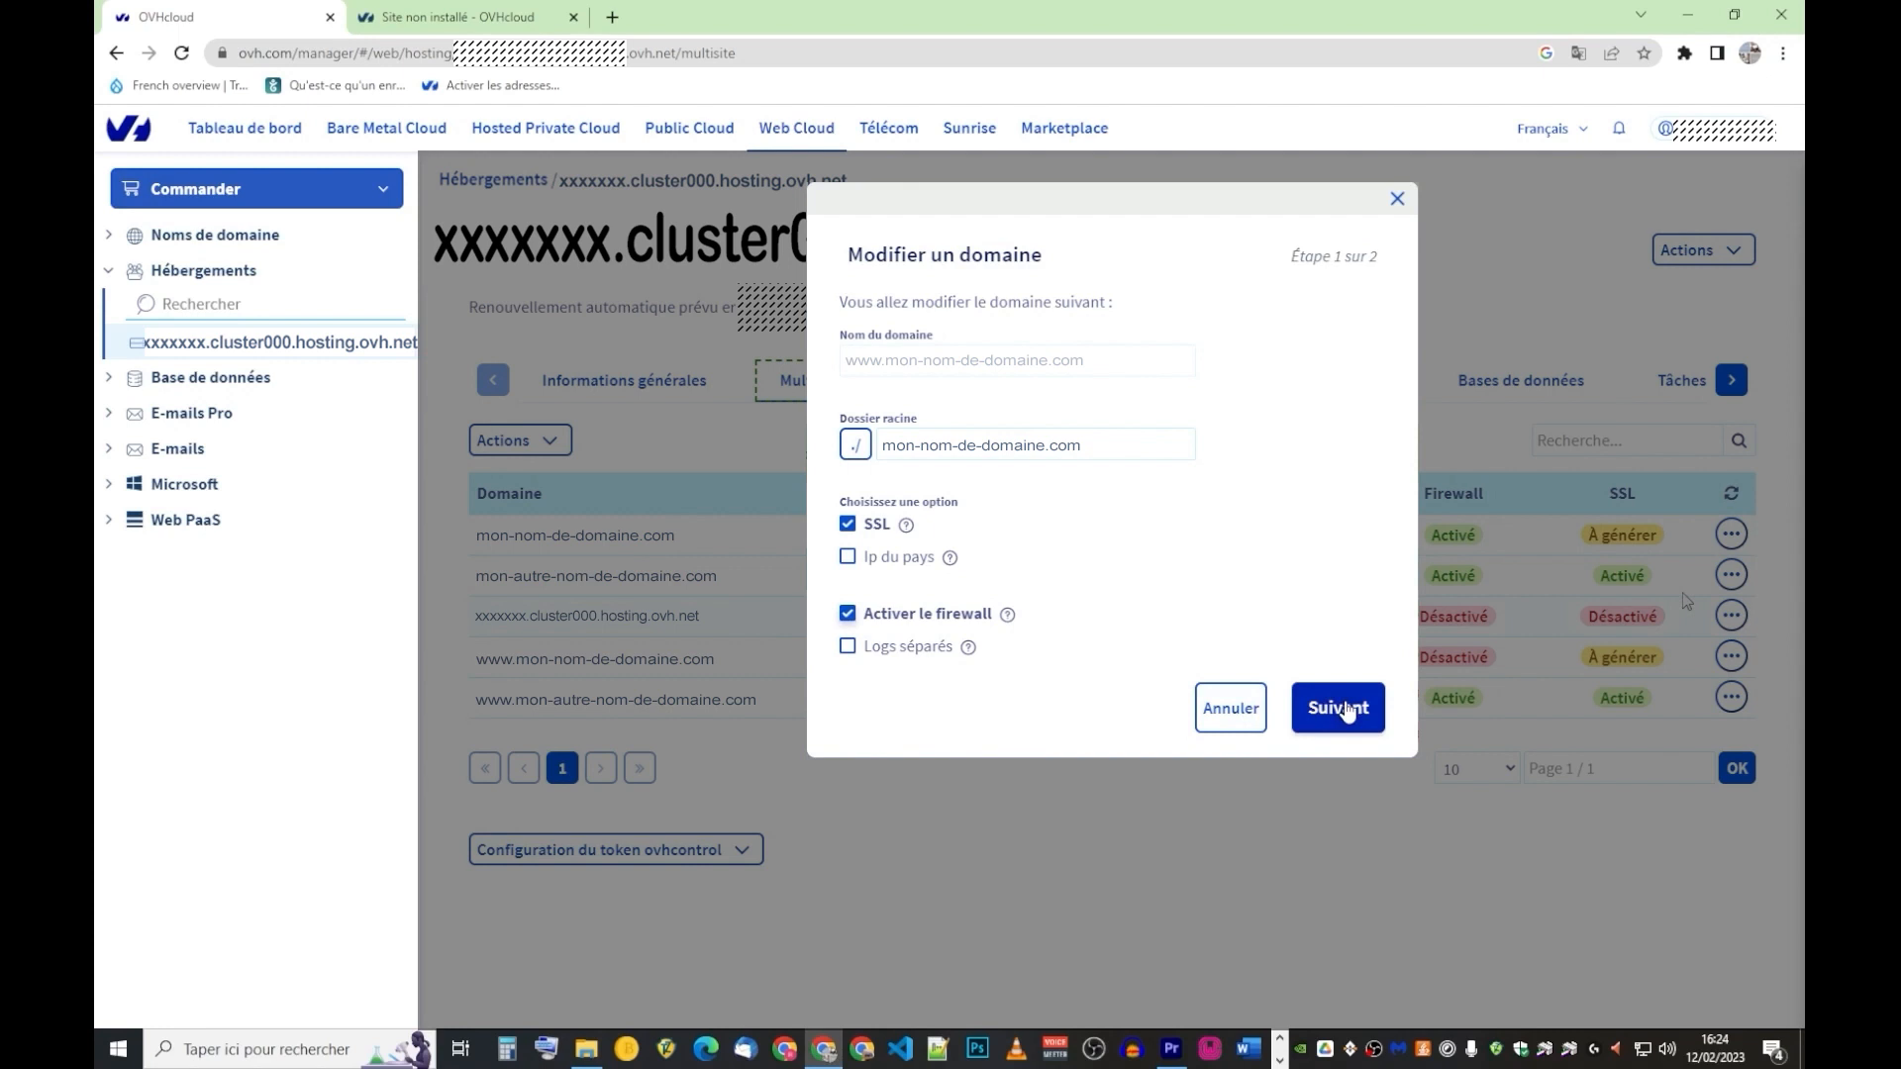
click(1346, 708)
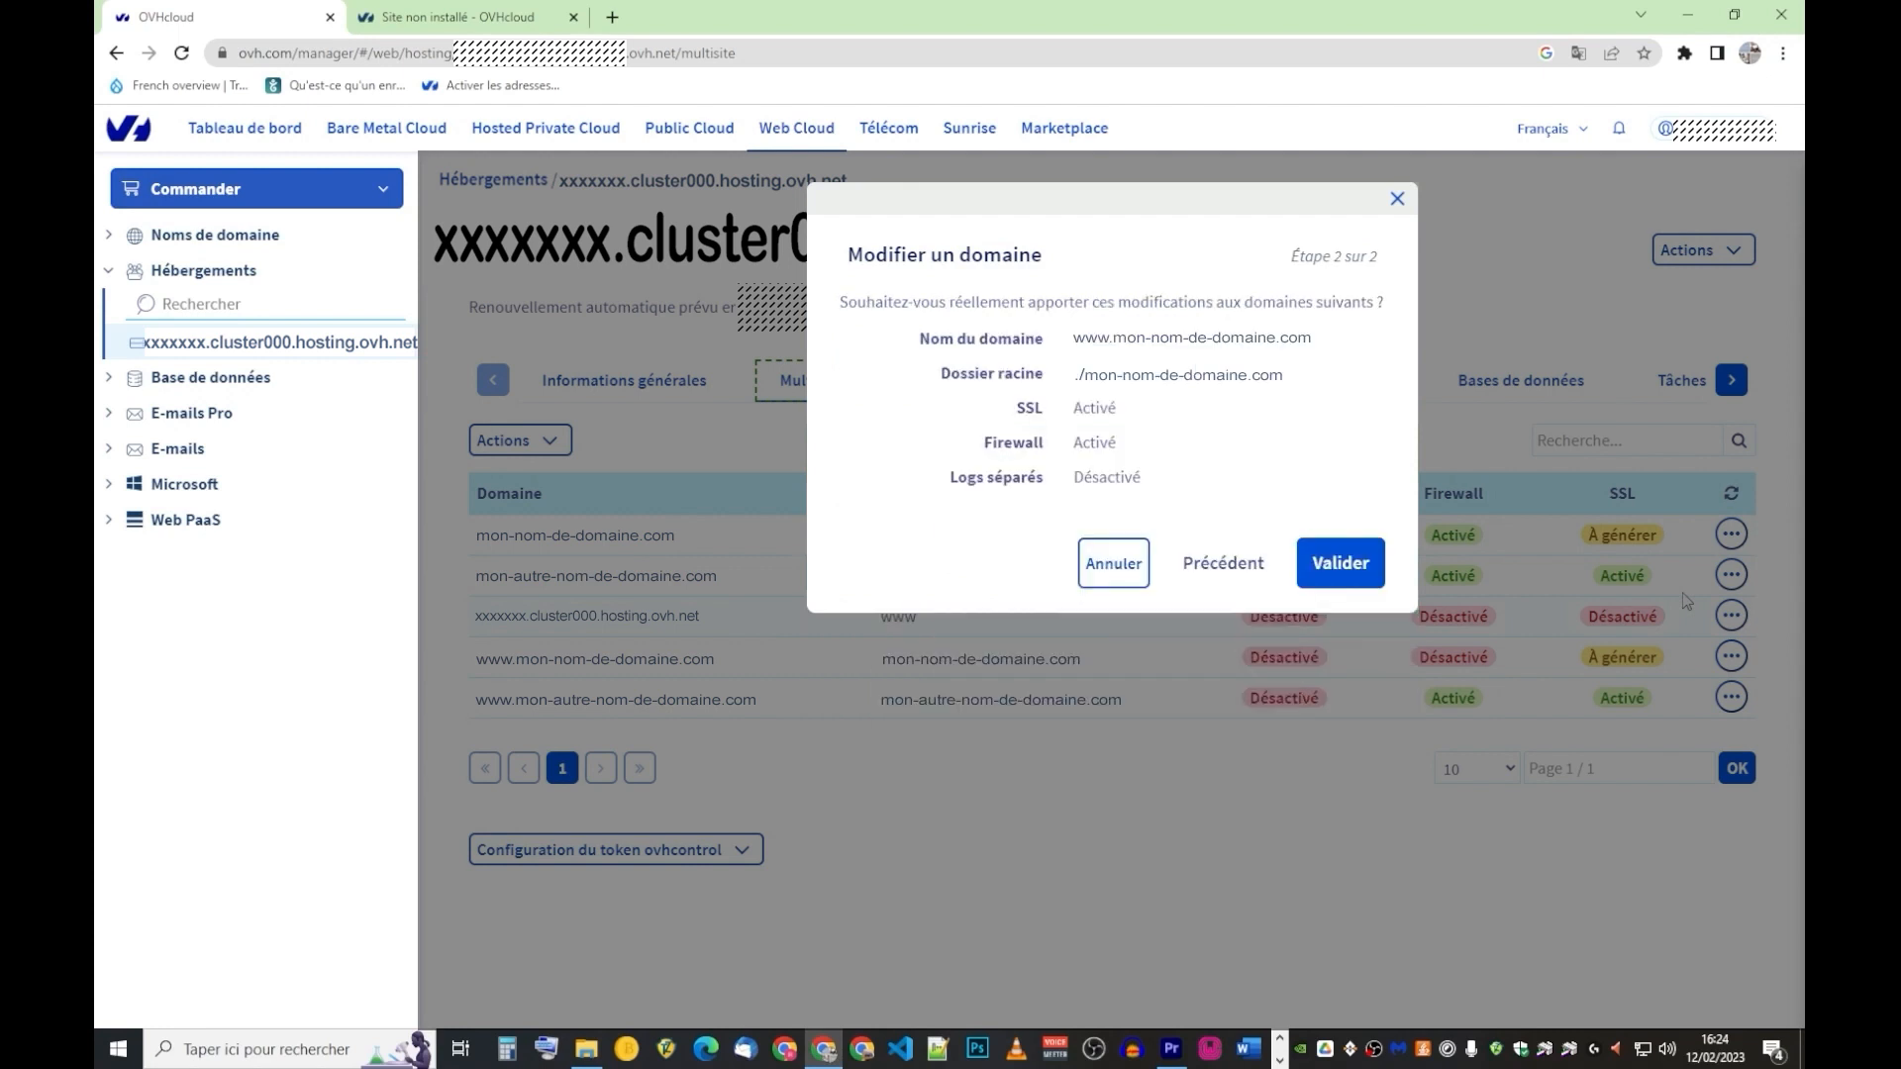
key(Return)
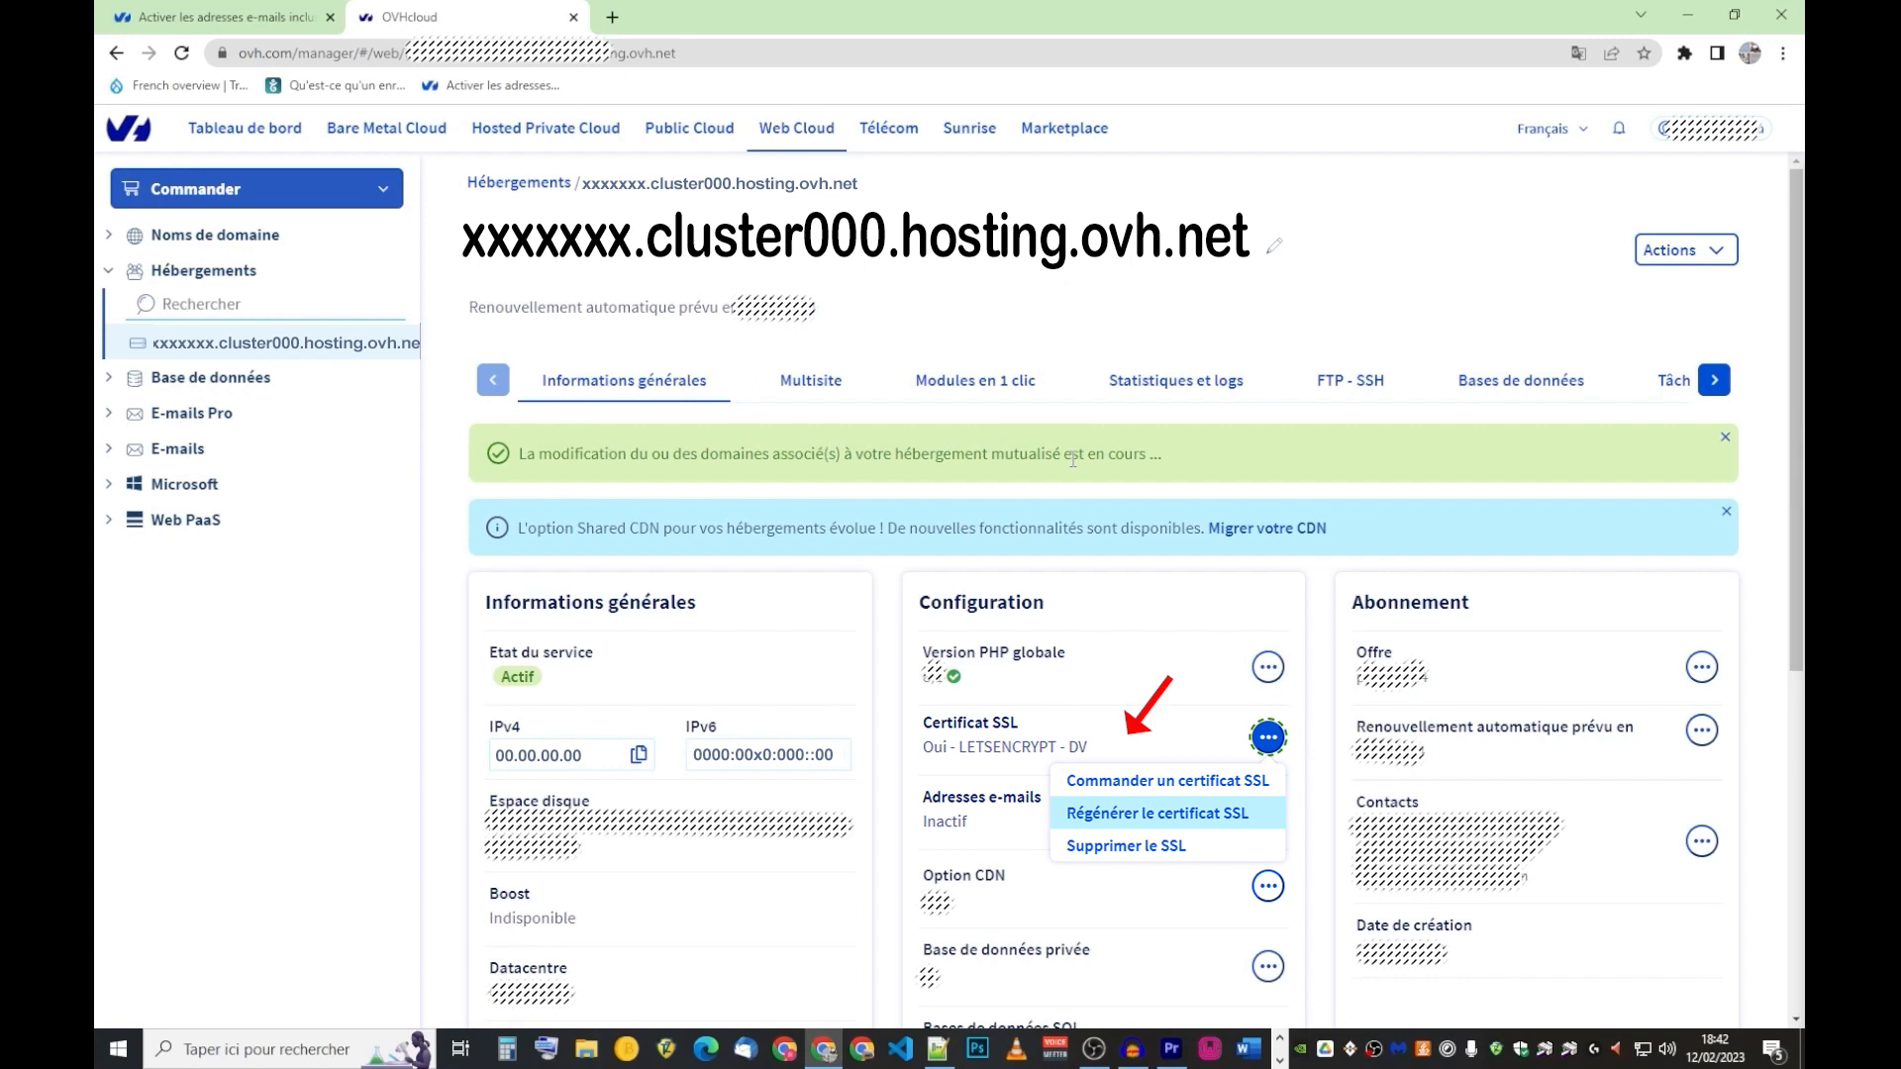
click(1157, 813)
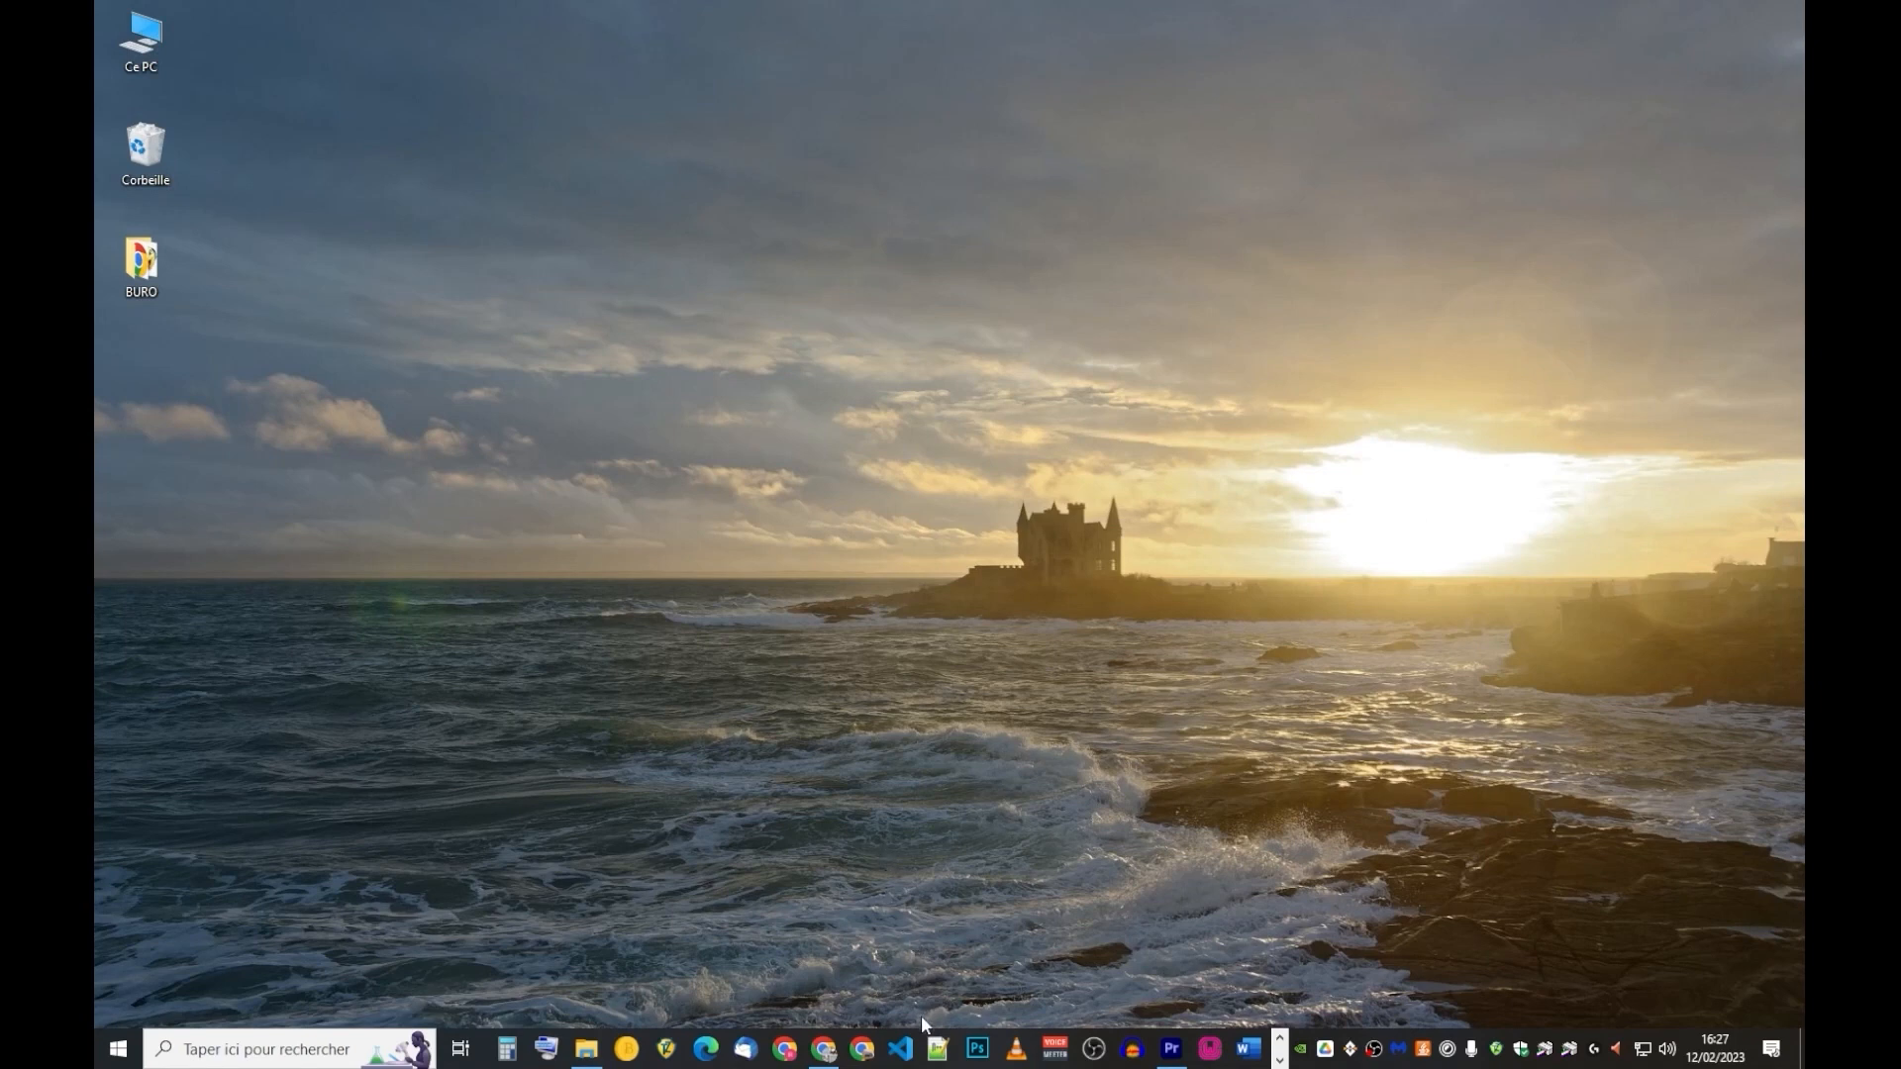
Step: Switch to Notepad++ and write the text "Hello World" in the empty document
click(937, 1048)
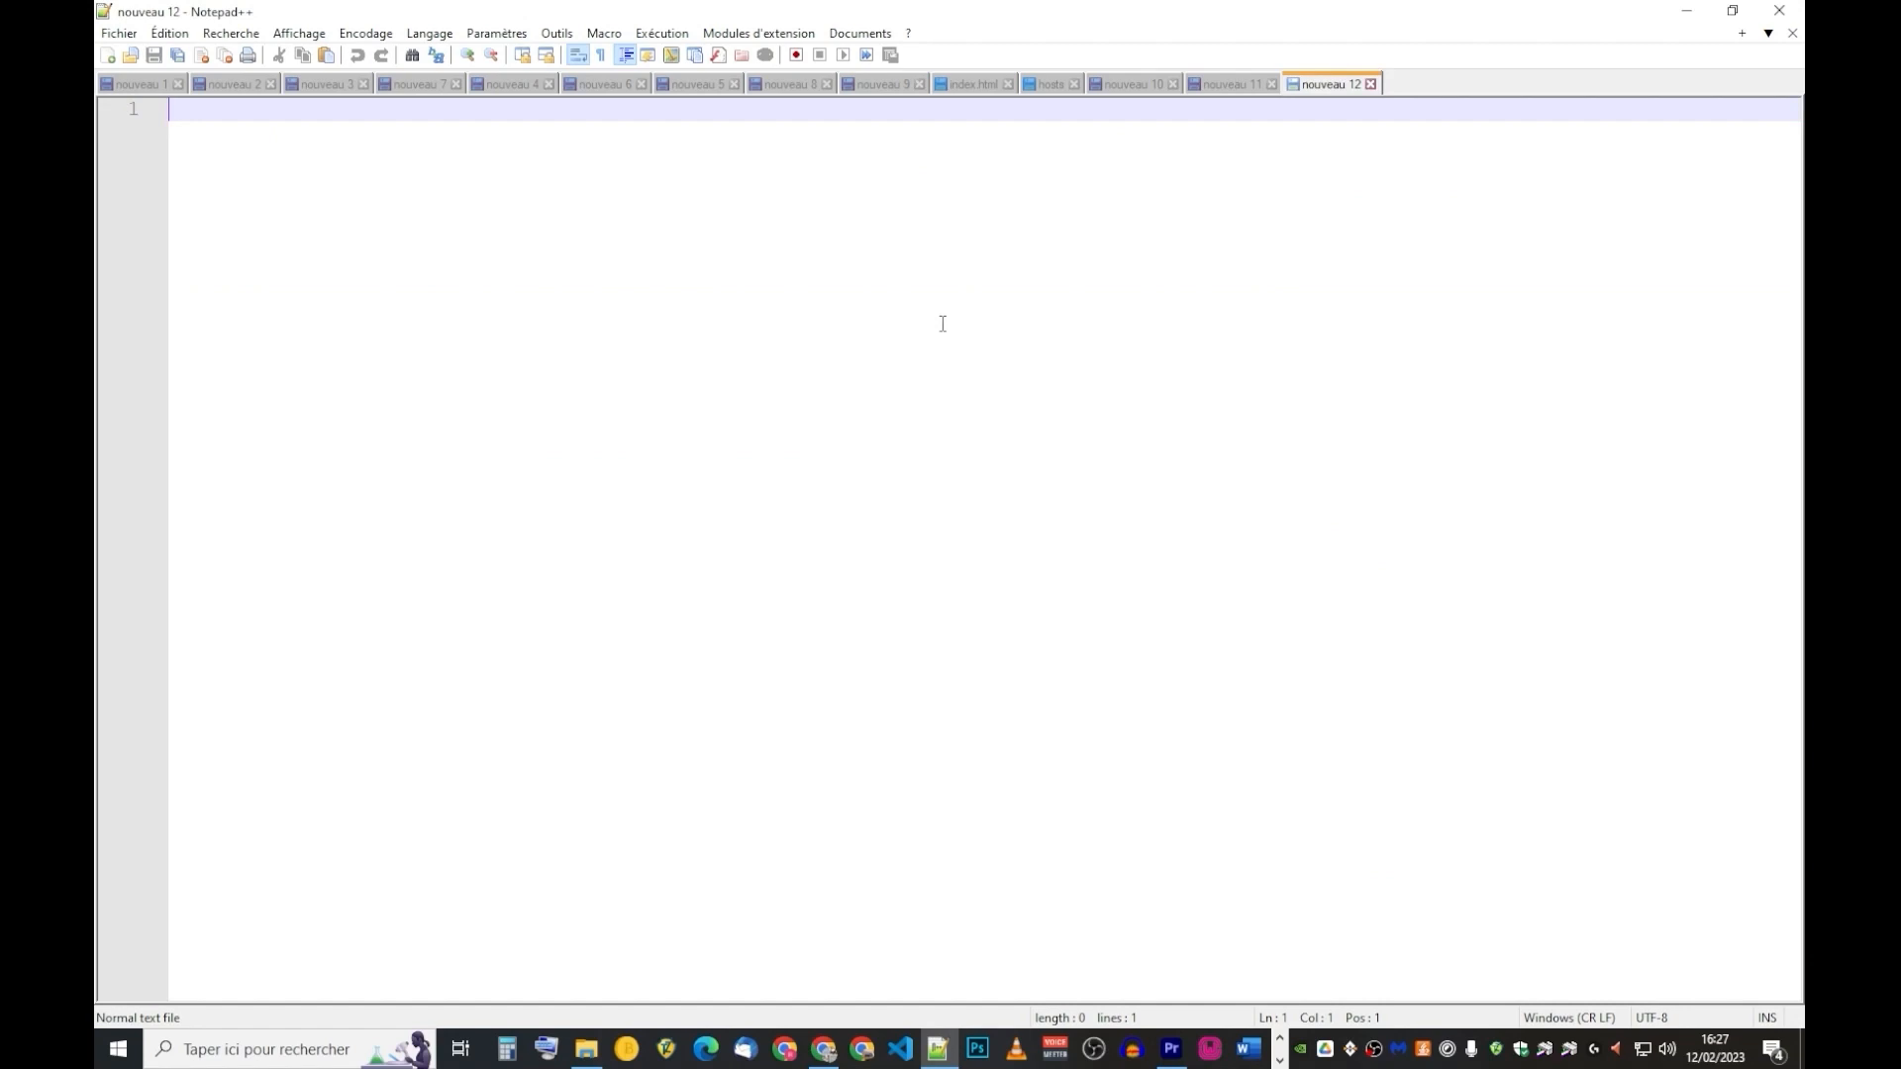
text(Hello Wor)
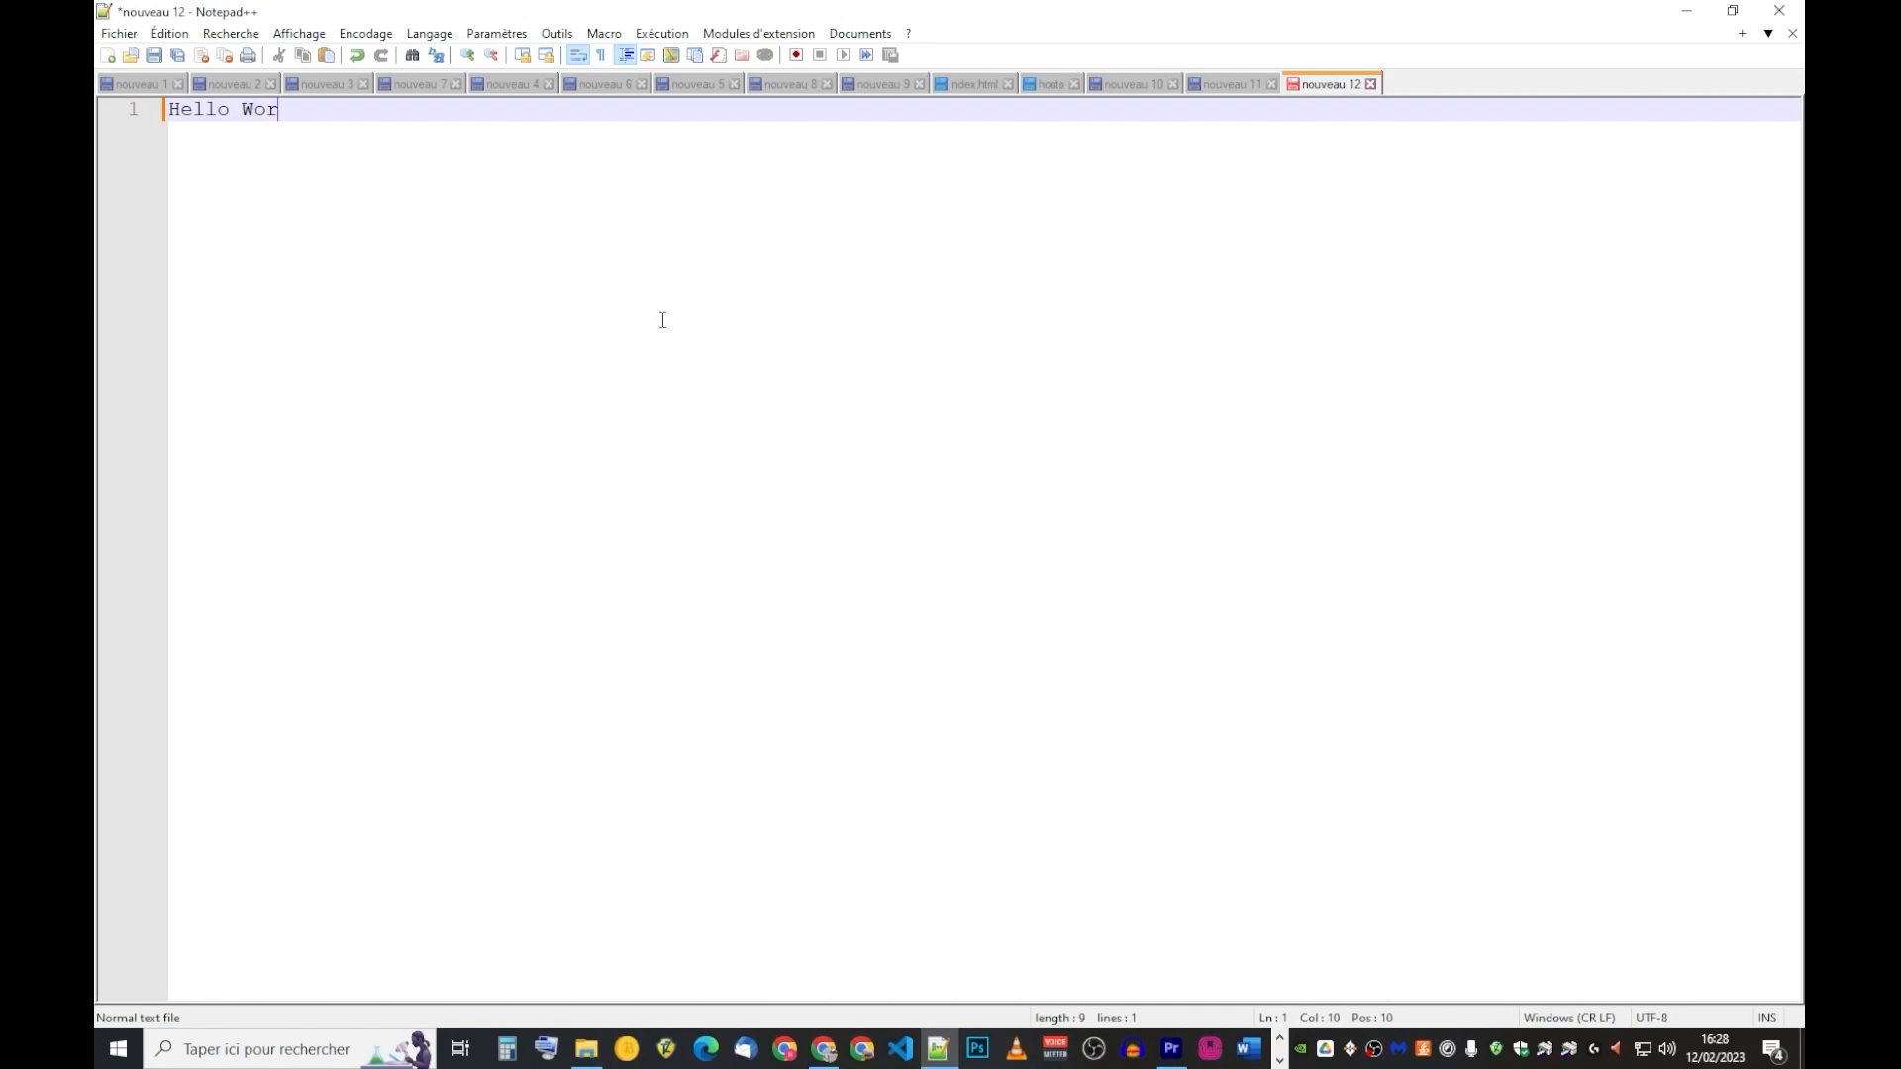
text(ld)
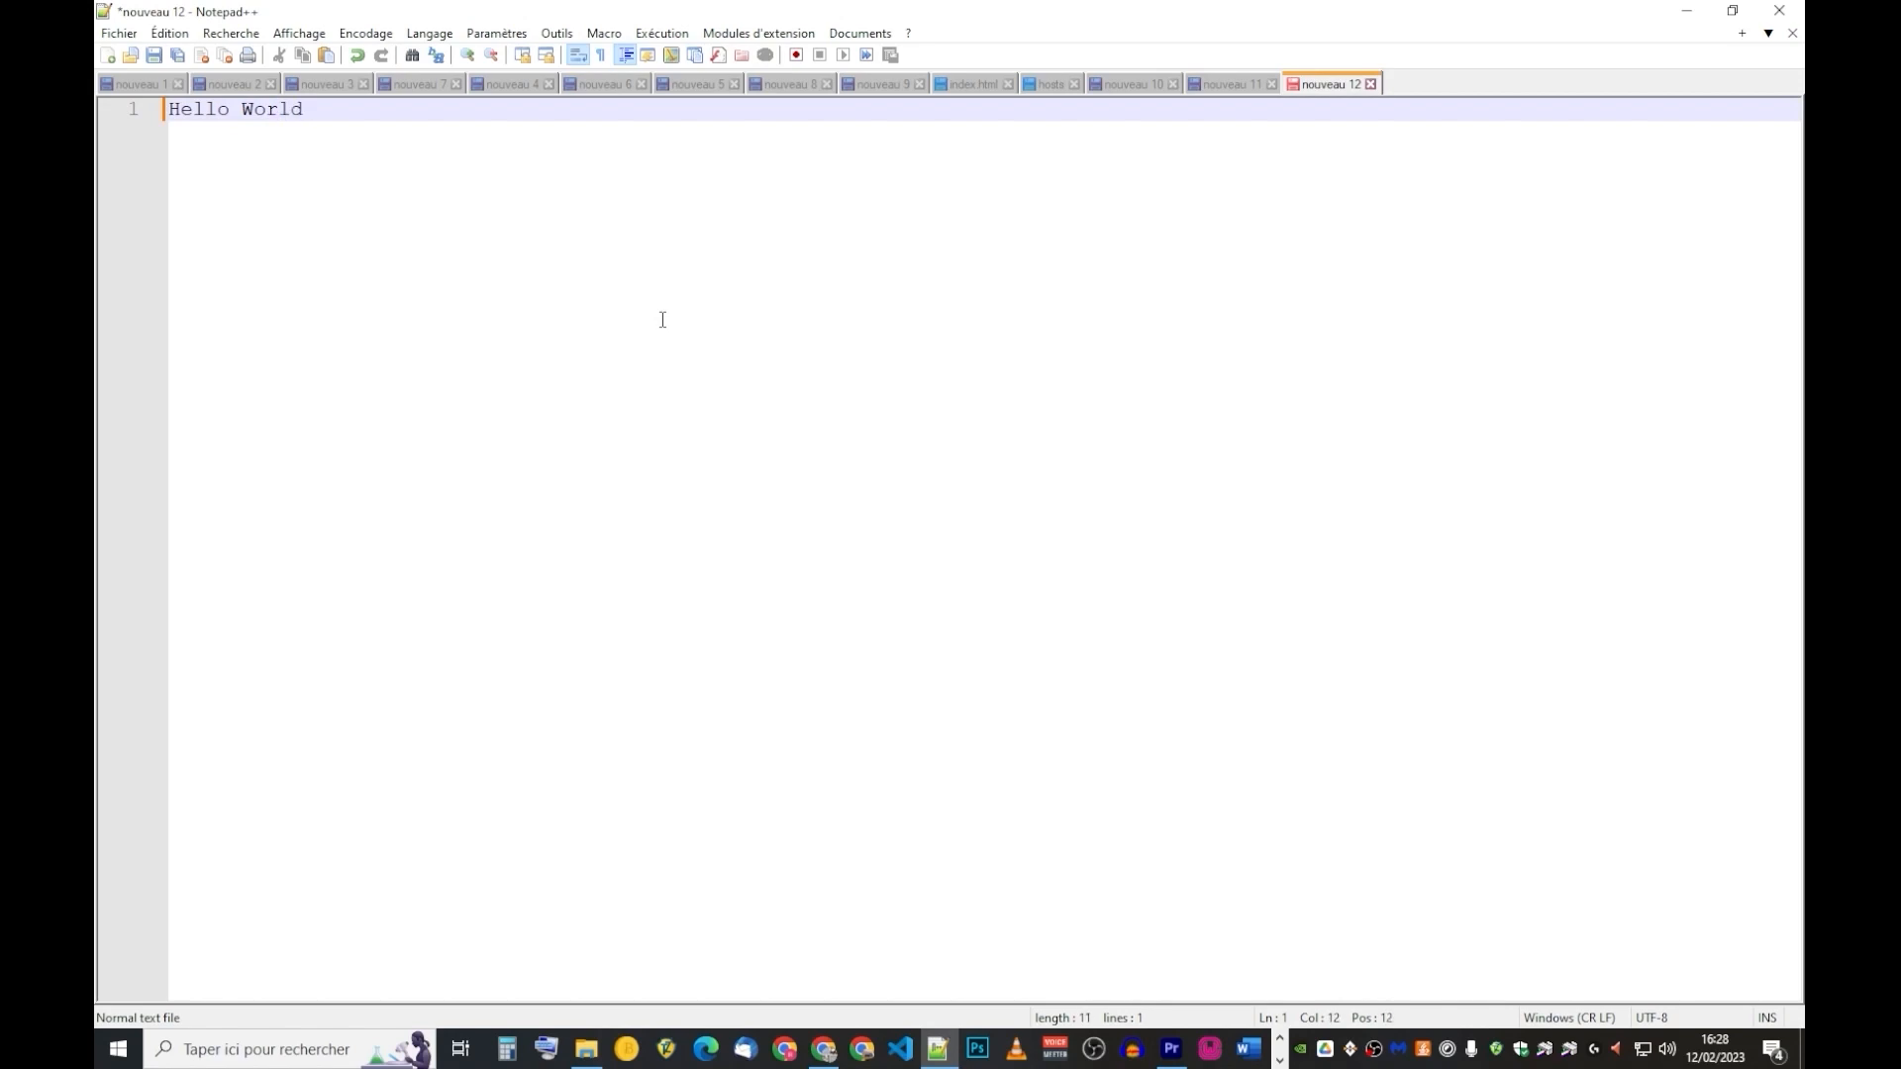
Step: Save the document to the Desktop (Bureau) as index.html and close Notepad++
click(127, 36)
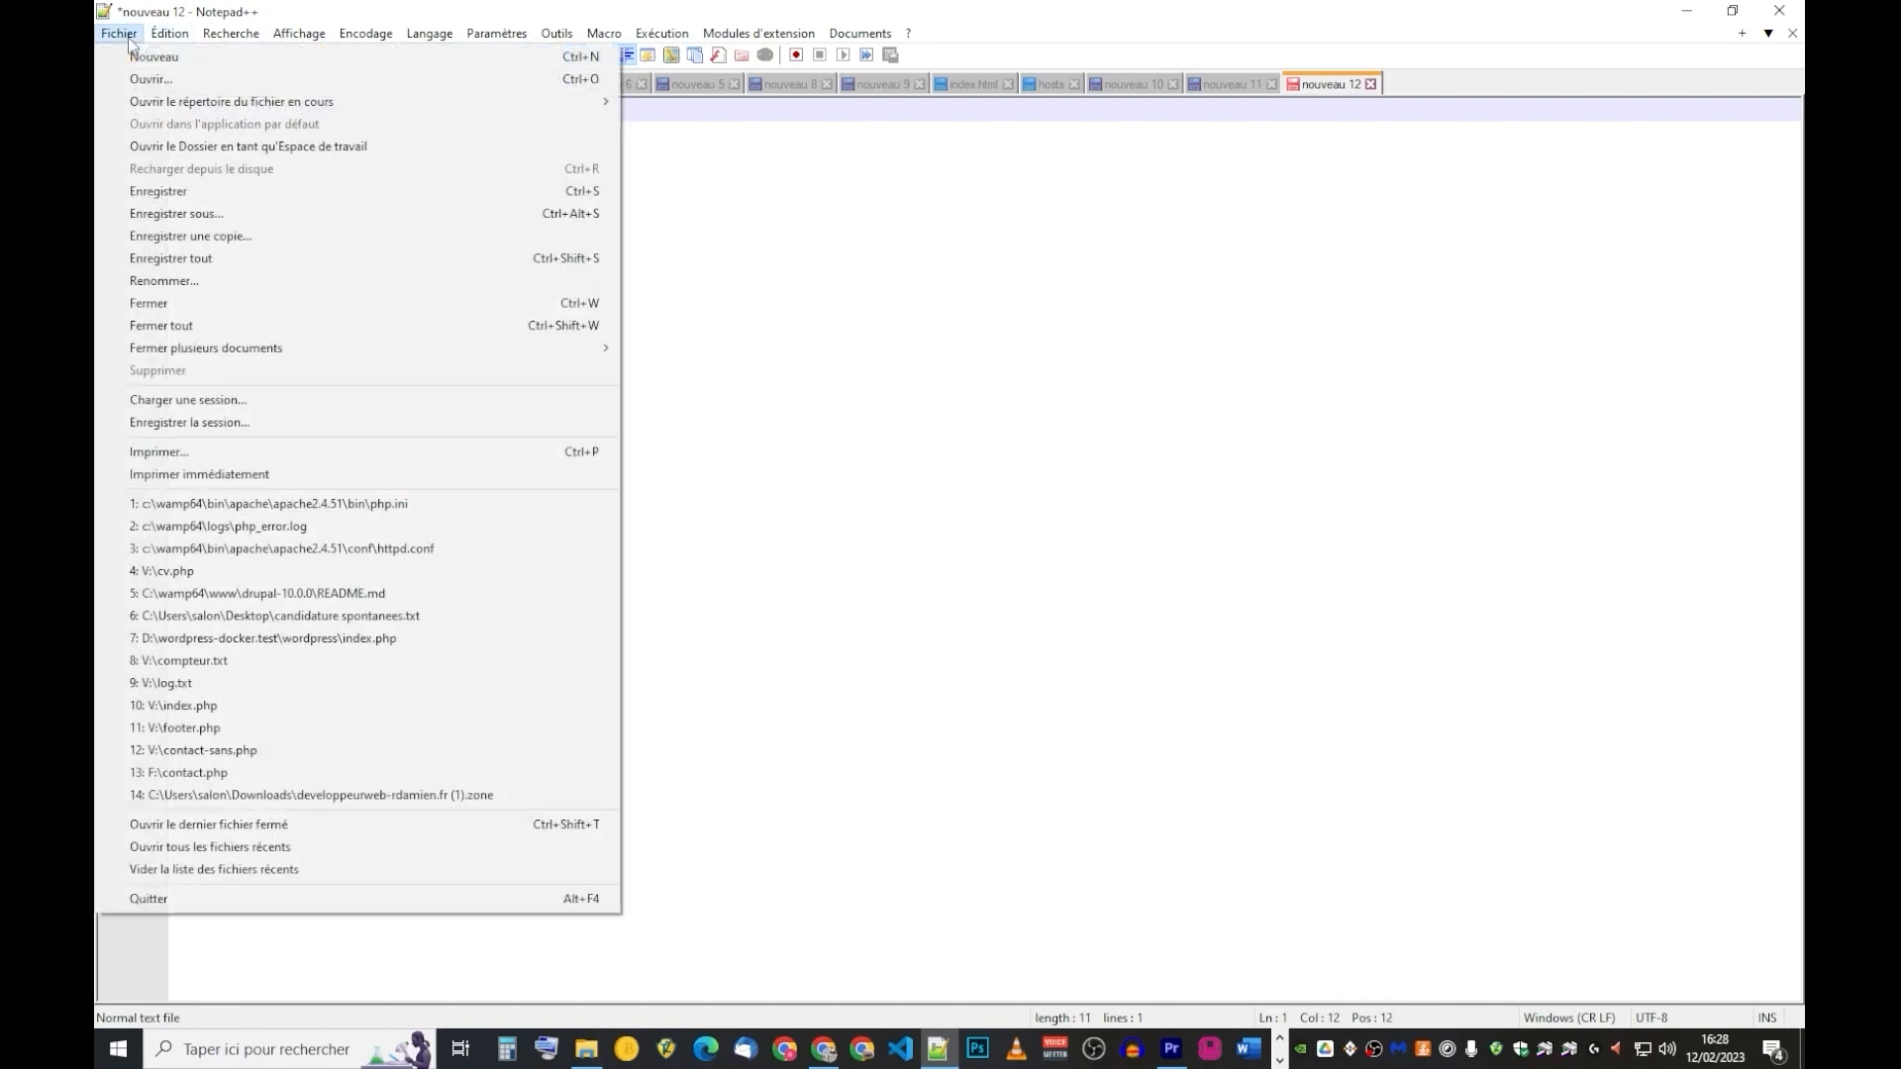
click(198, 237)
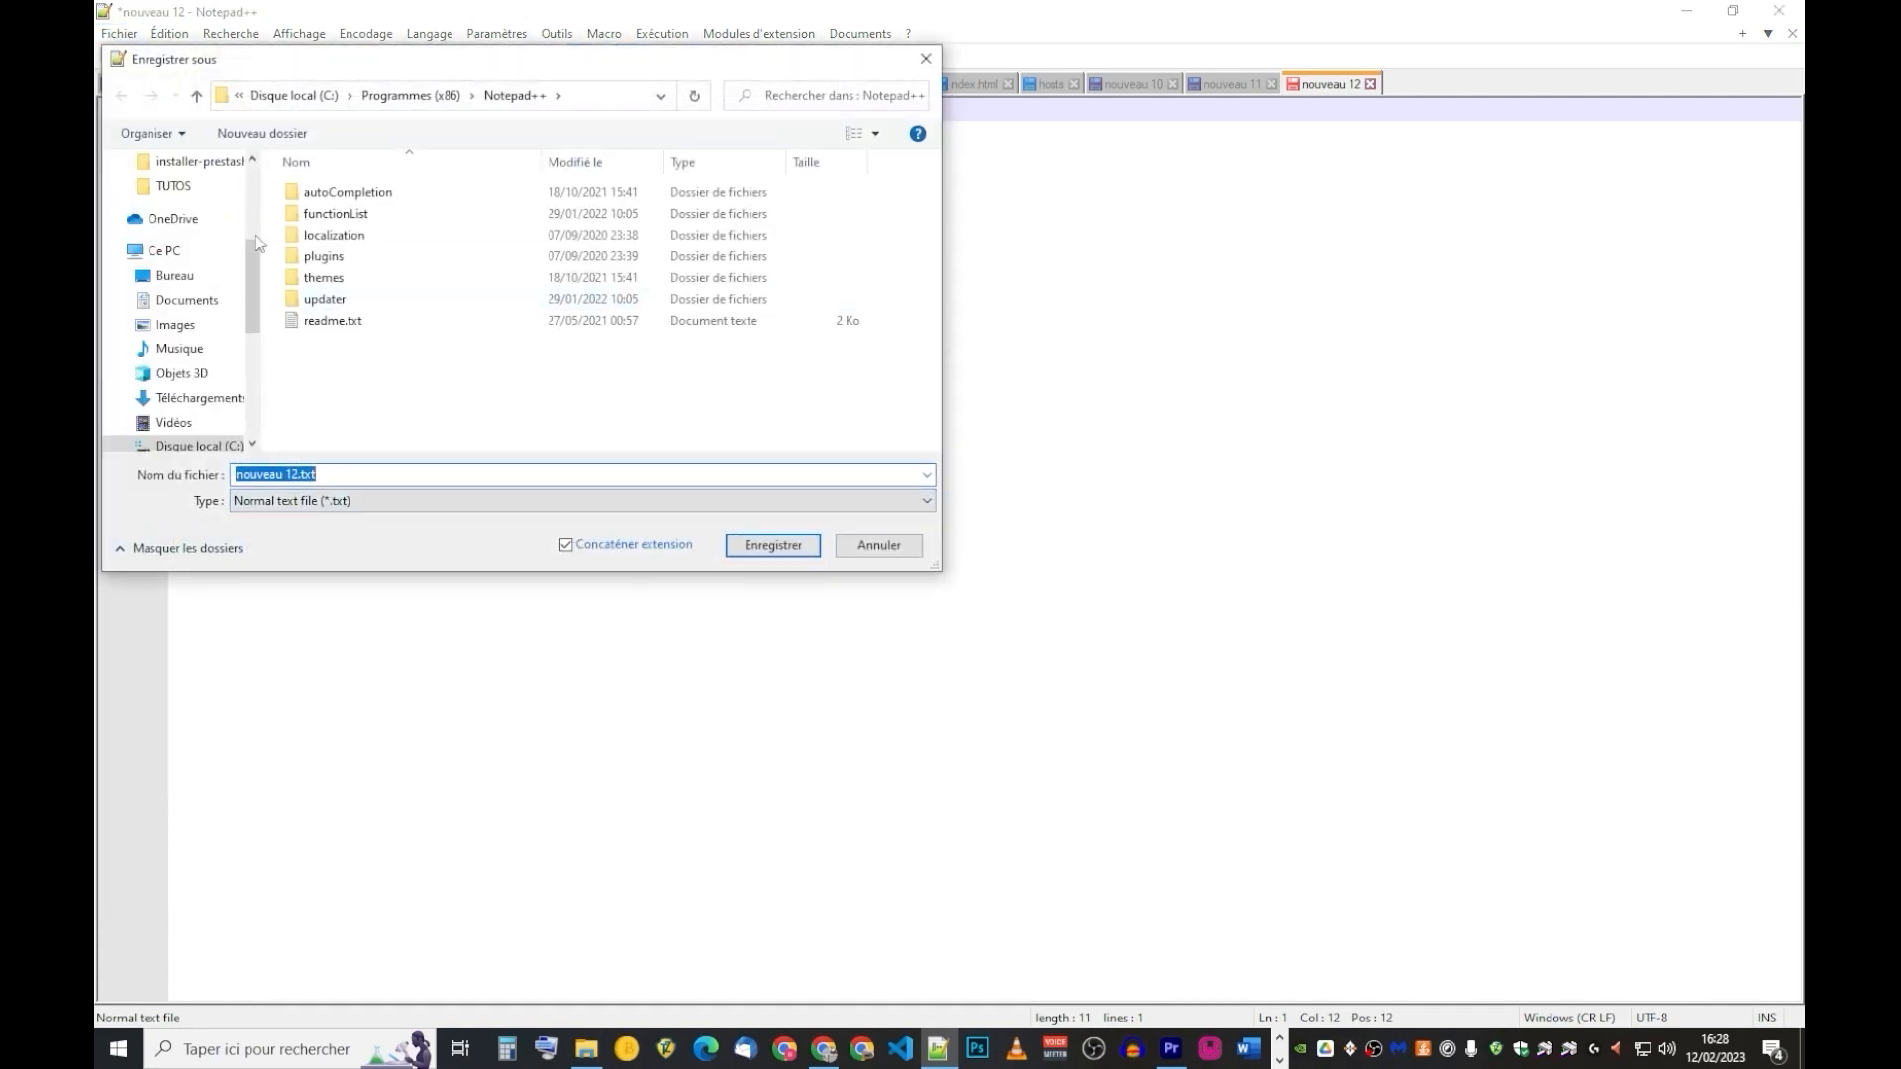
click(192, 282)
drag(329, 474, 218, 475)
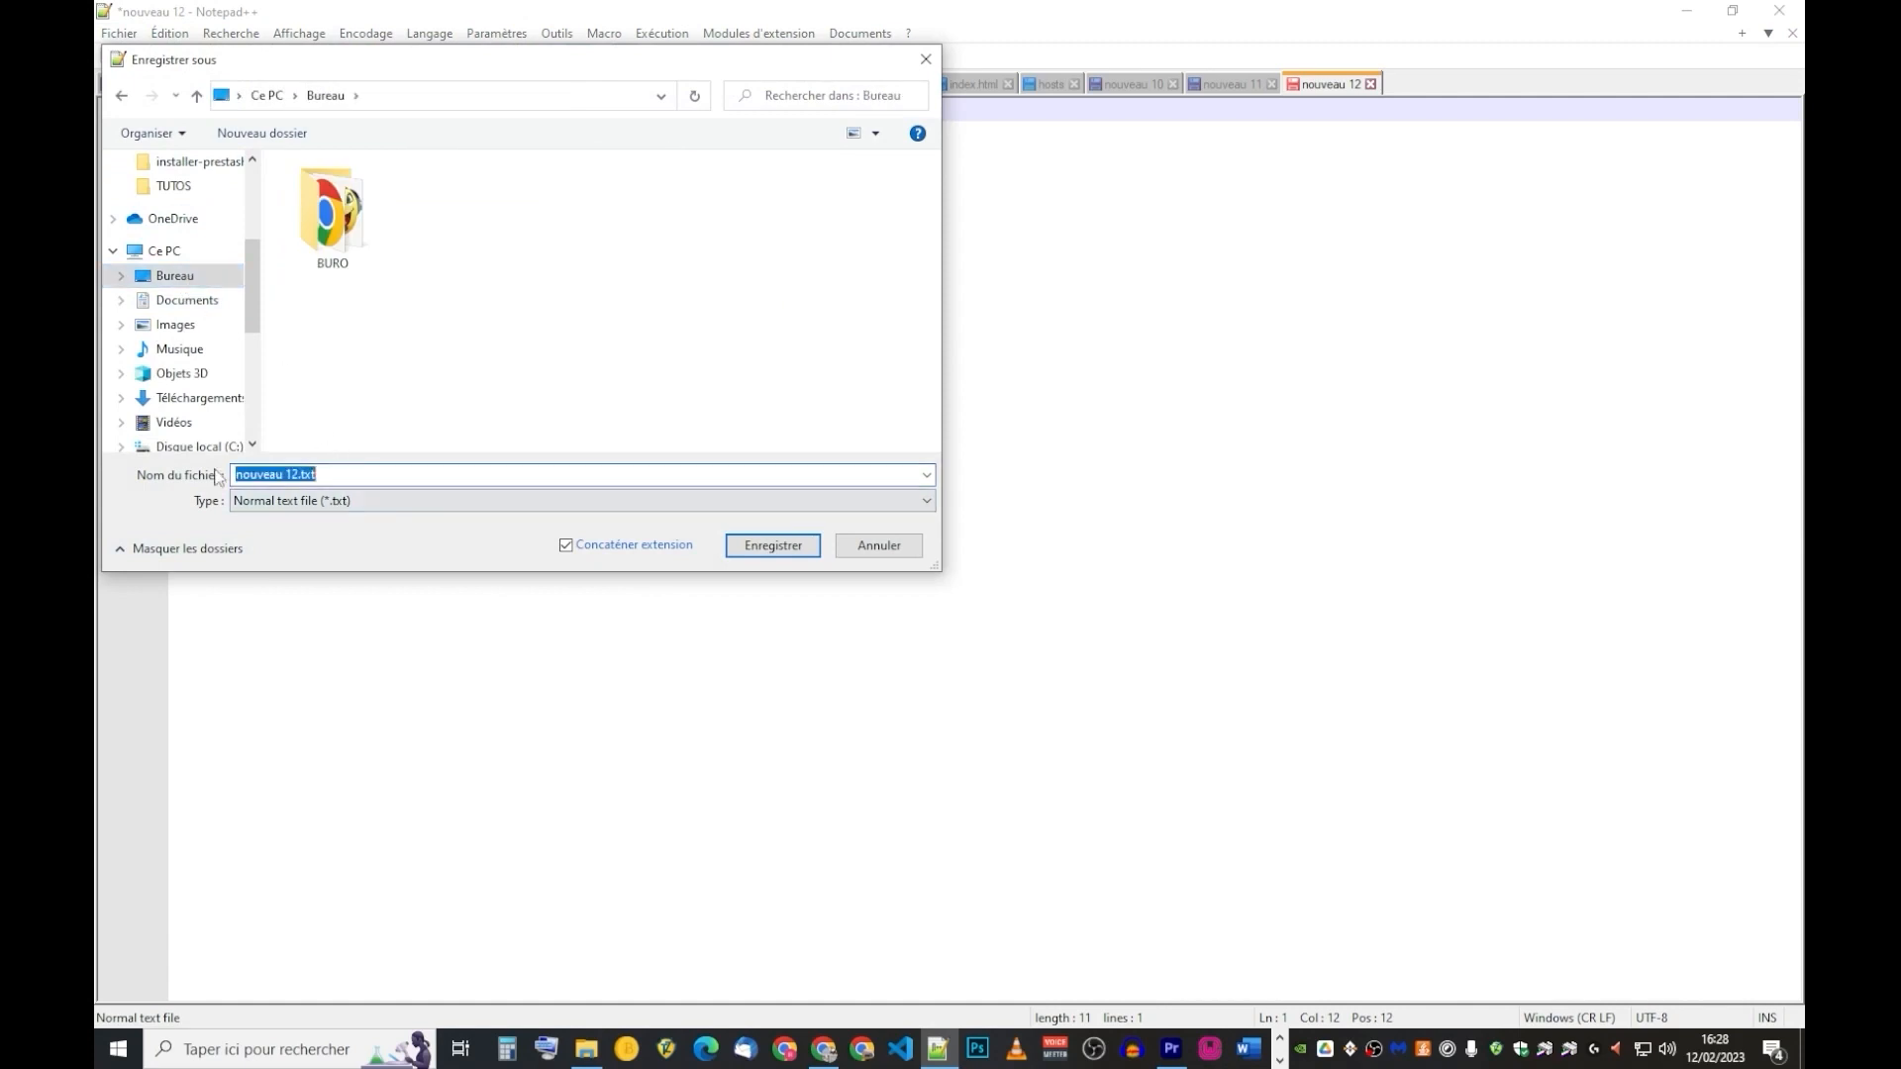
text(index.html)
key(Return)
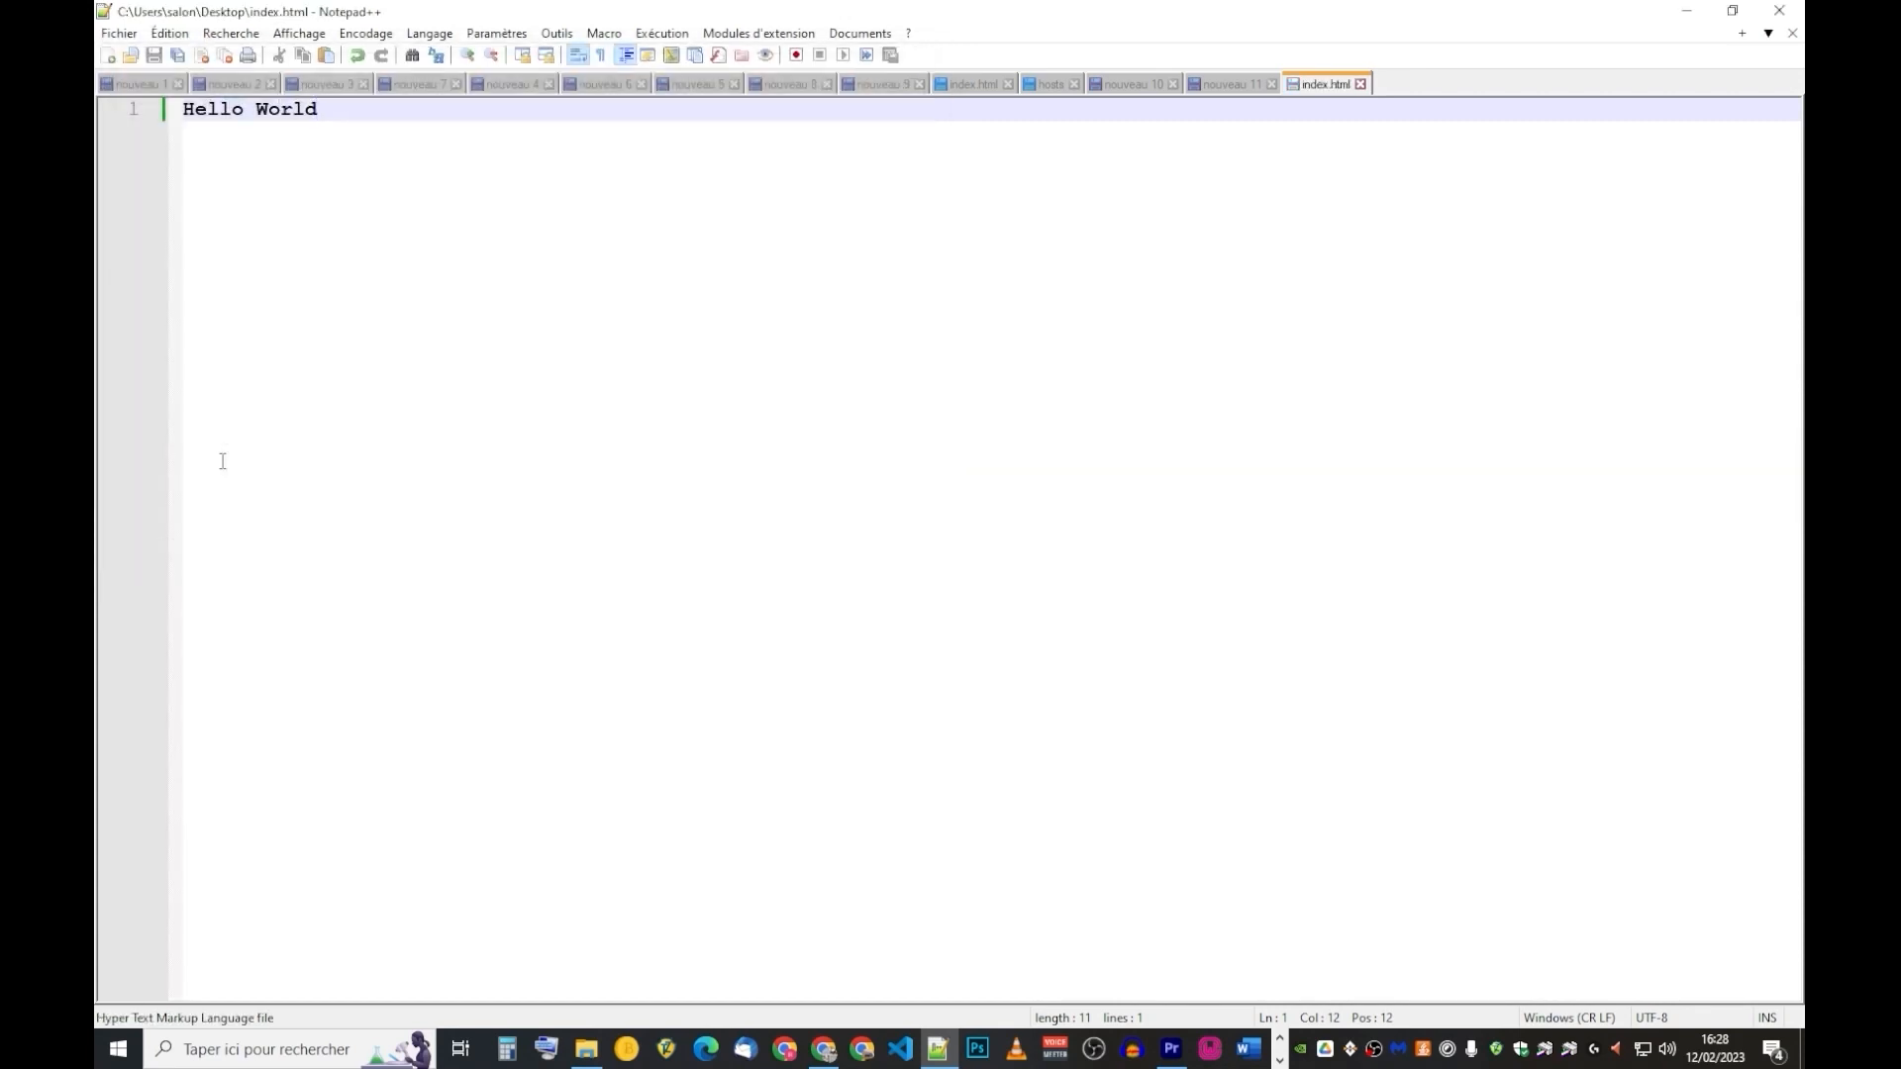
click(1779, 21)
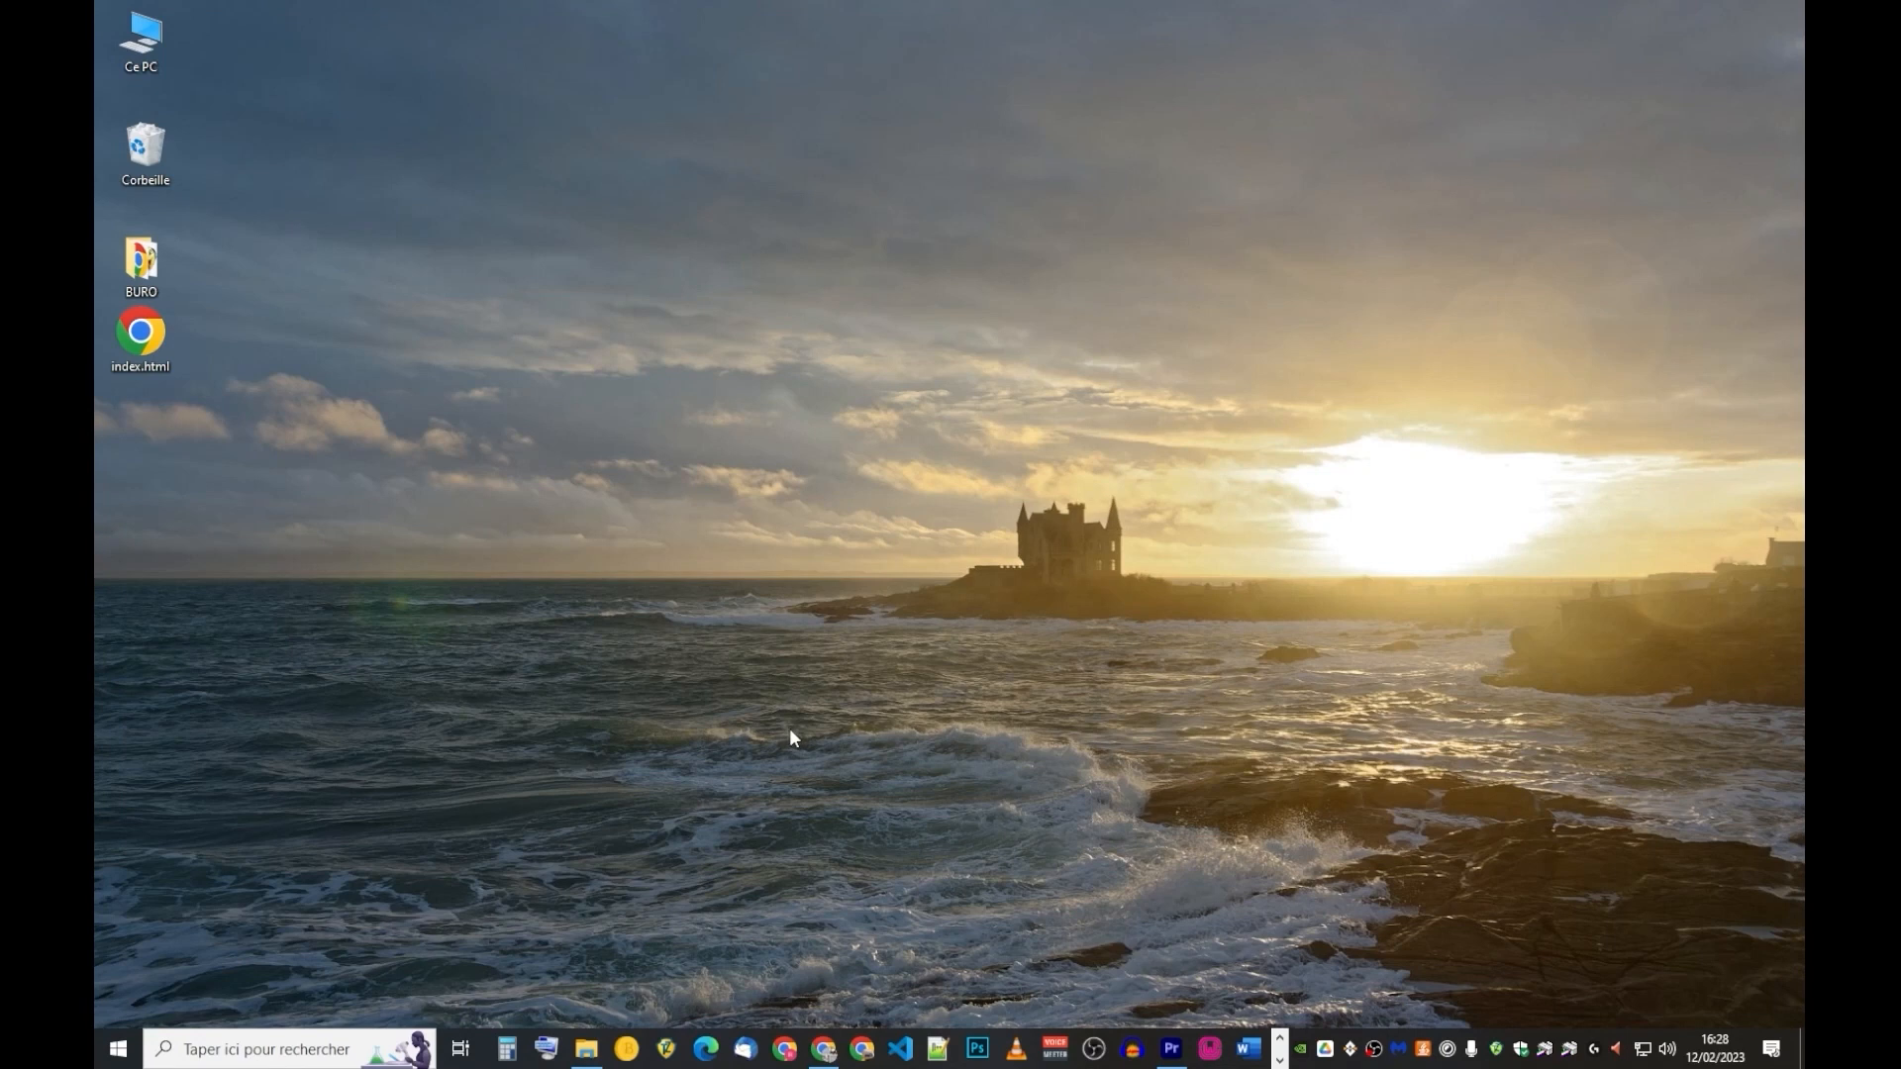
Step: Switch to FileZilla, connect to the saved hosting site and upload index.html to the server
click(1280, 1060)
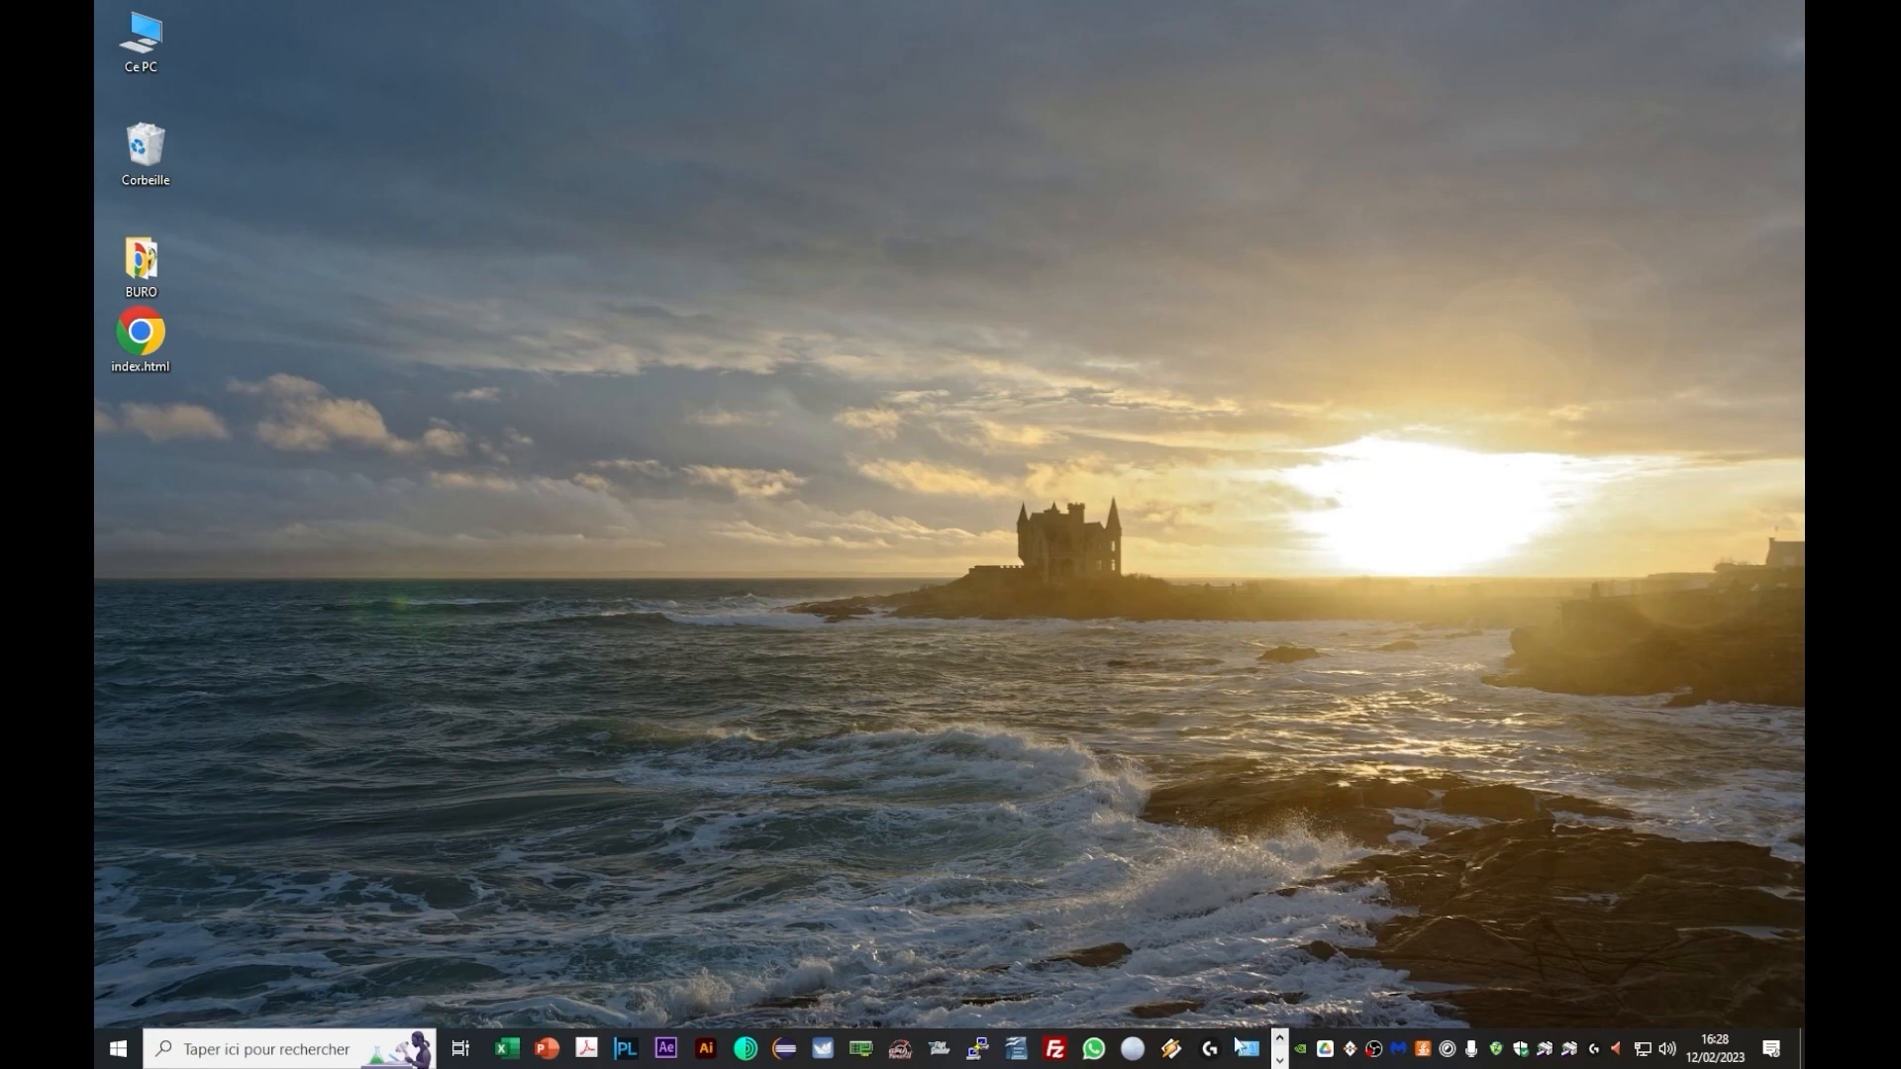
click(1055, 1050)
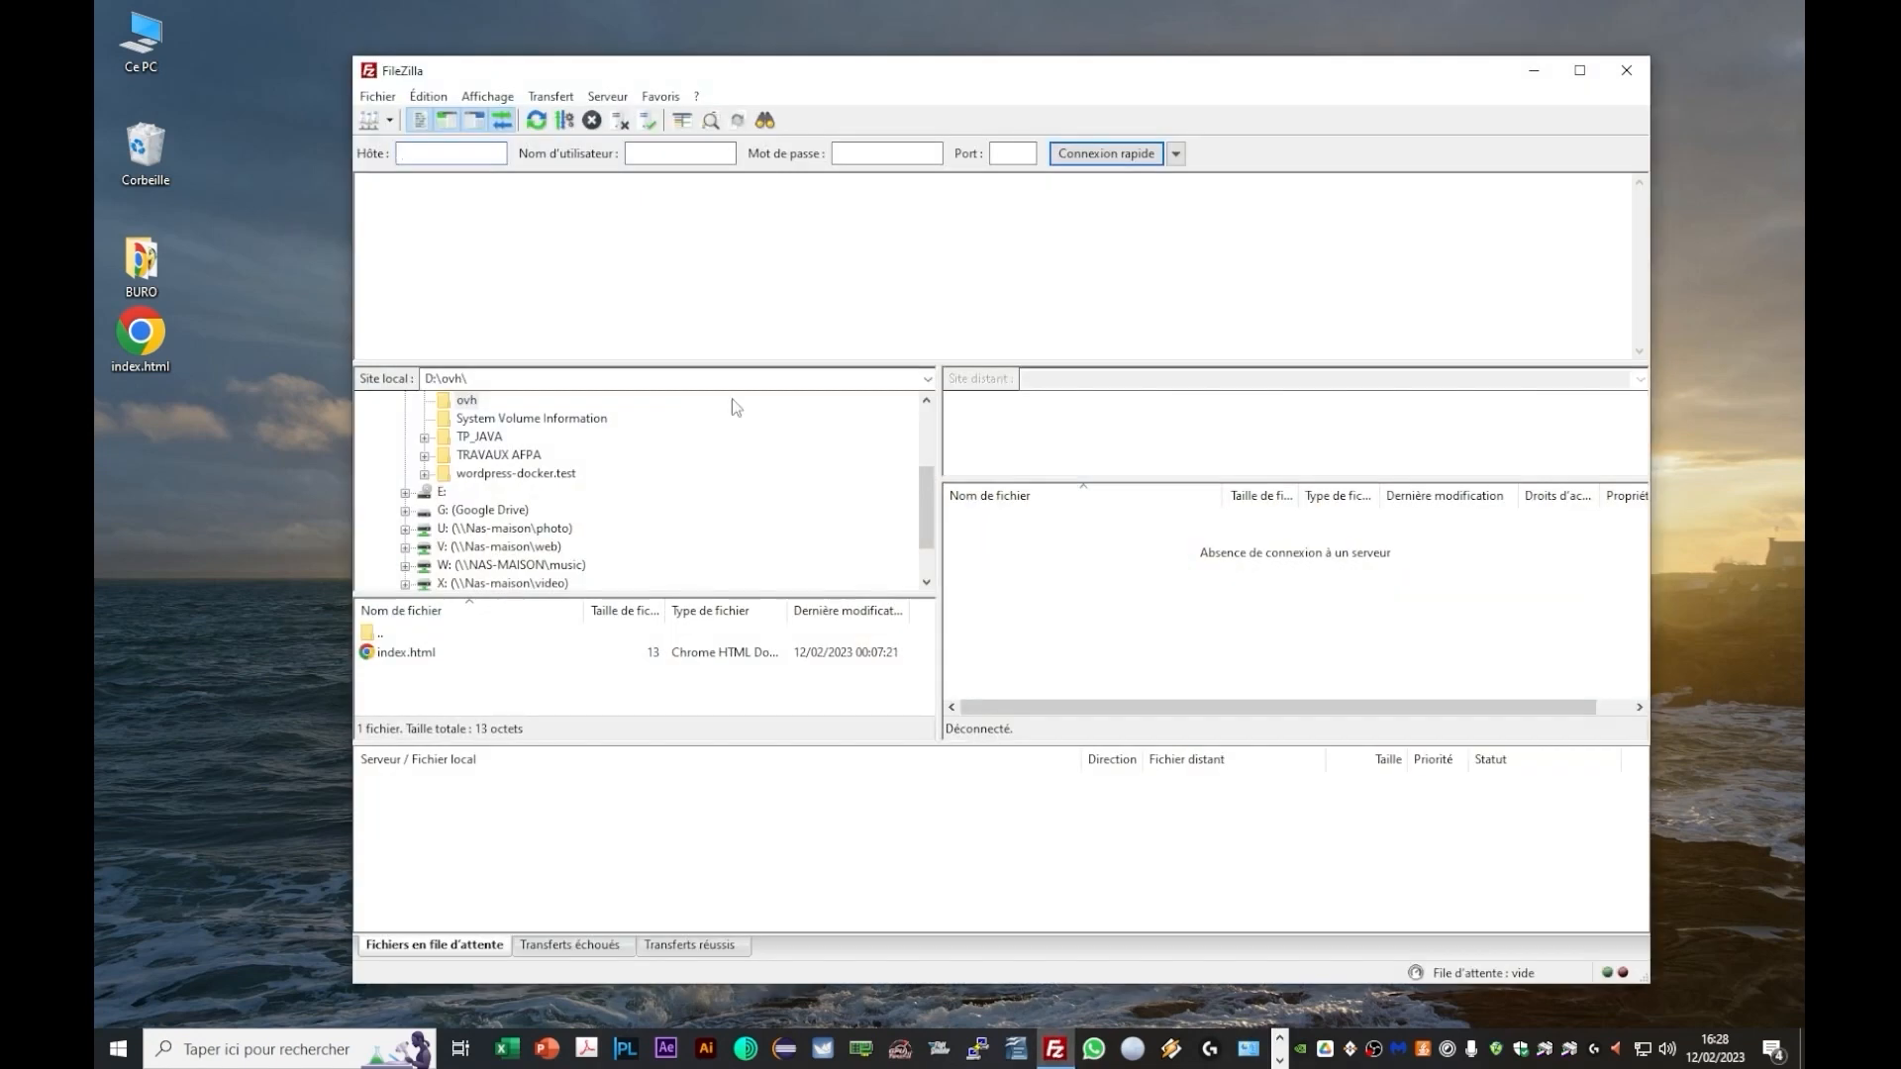
click(390, 120)
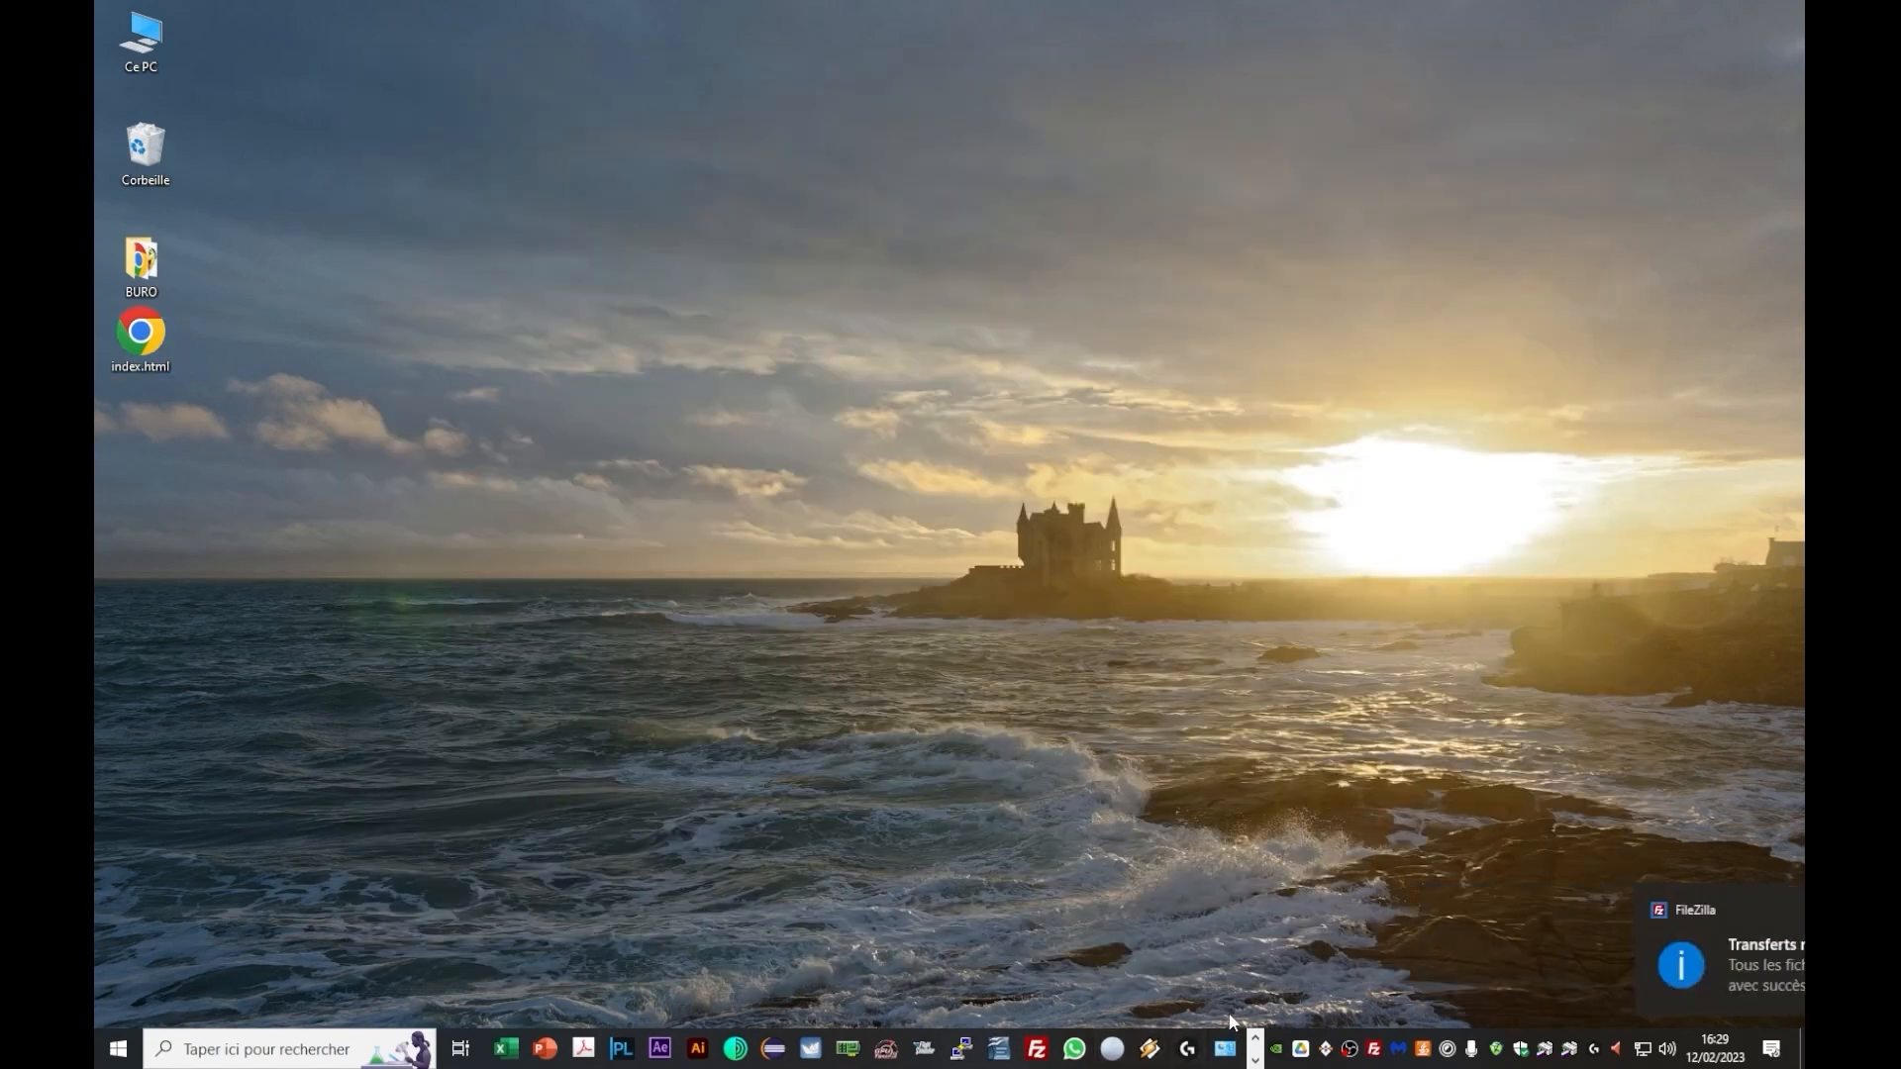
click(1255, 1058)
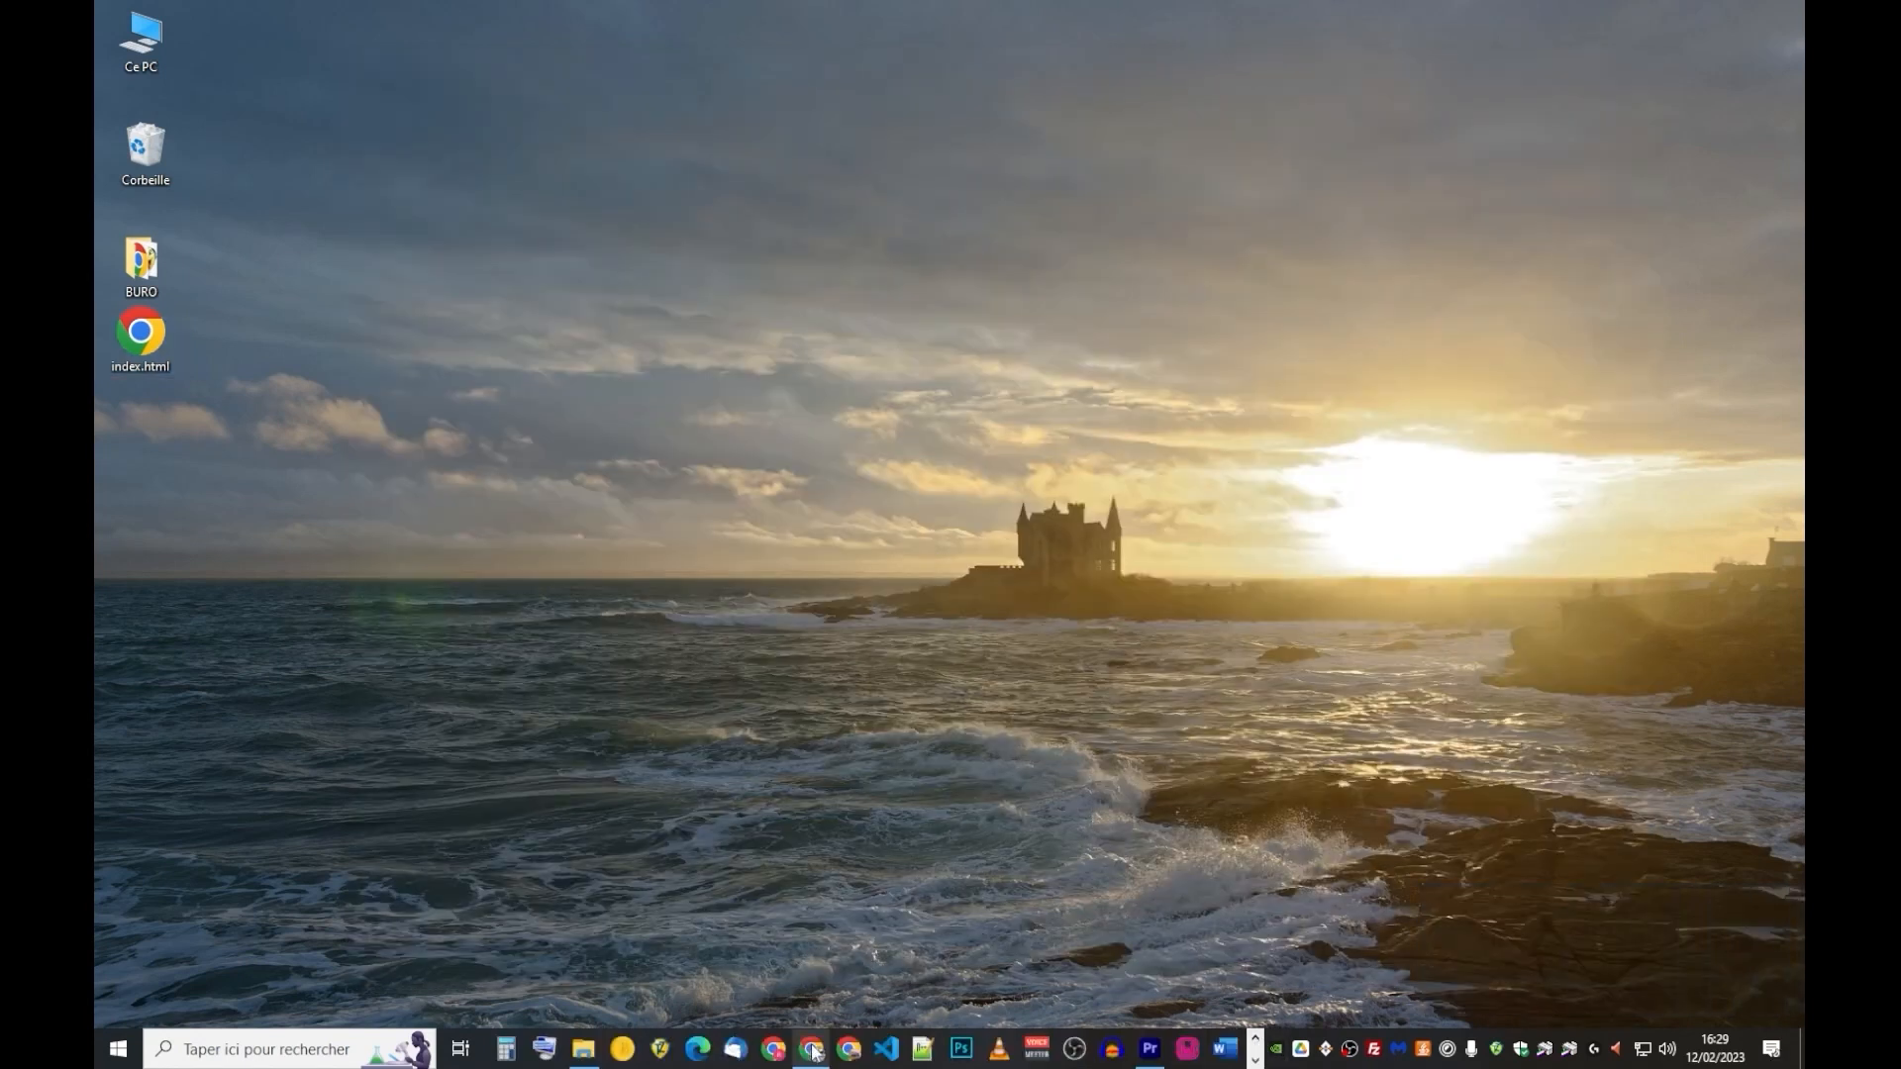
click(812, 1051)
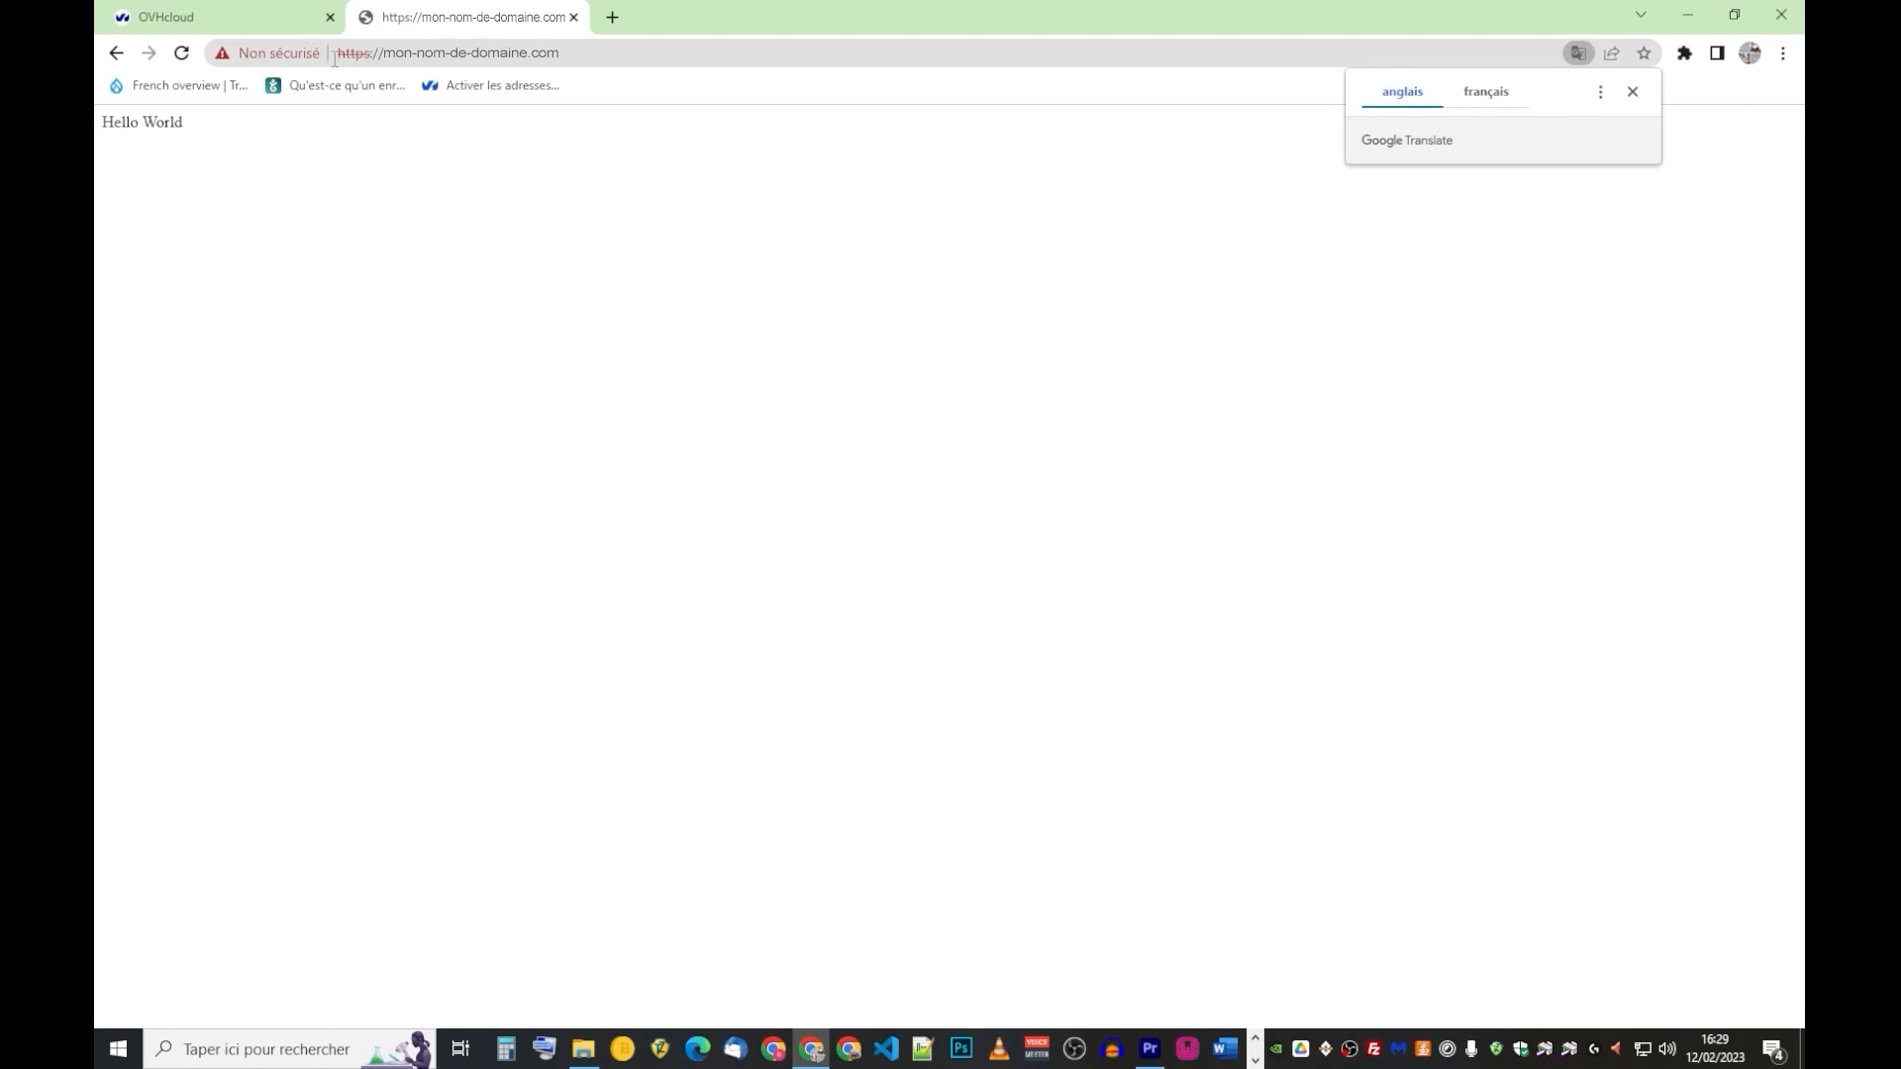